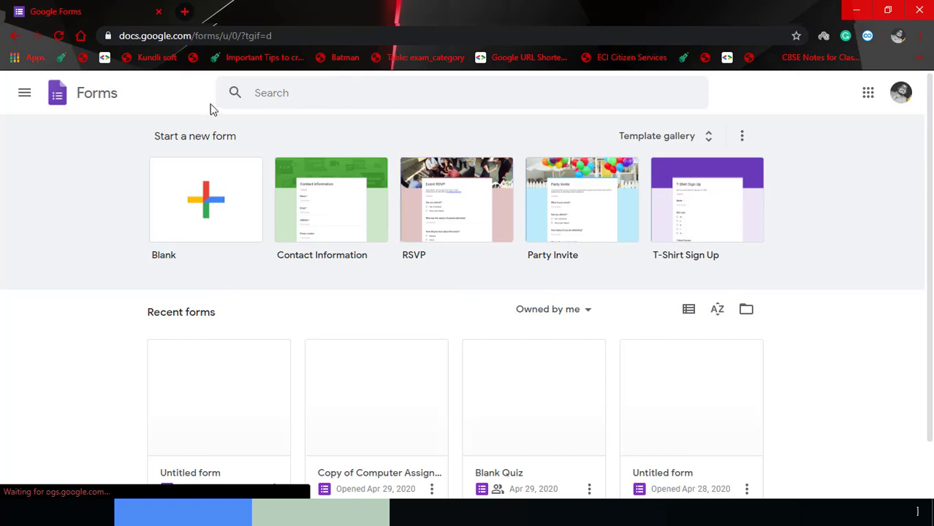
Create a new form from the Blank template on the Google Forms home page.
click(209, 207)
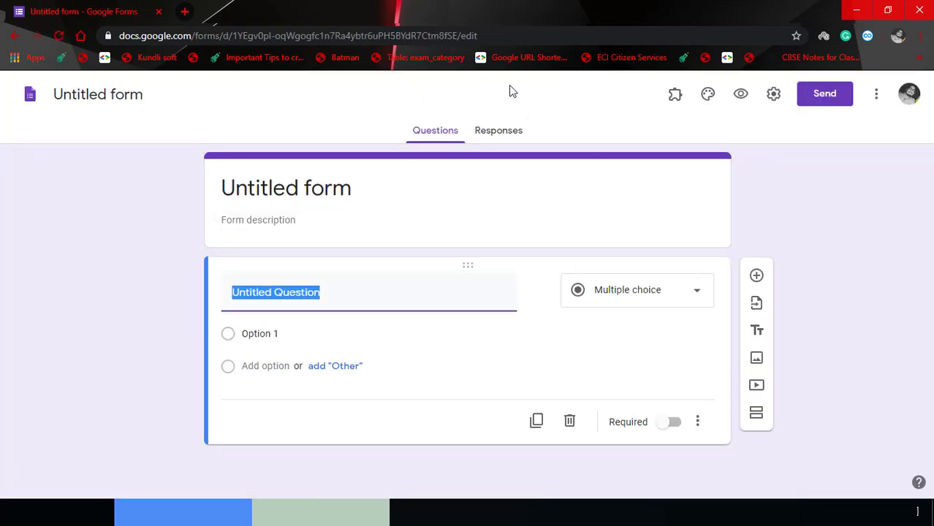
Deselect the title of the new 'Untitled form' once the editor loads.
click(143, 162)
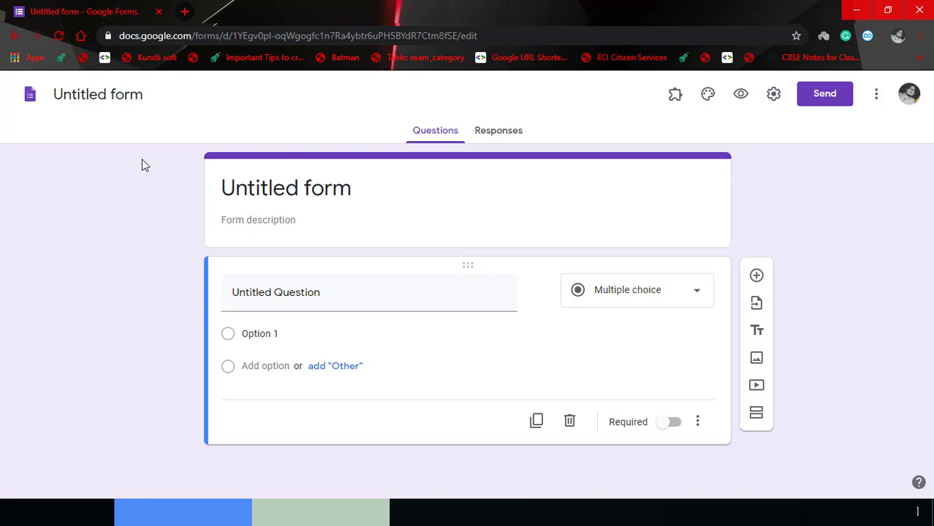
Turn on 'Make this a quiz' in the Quizzes settings and save.
click(774, 95)
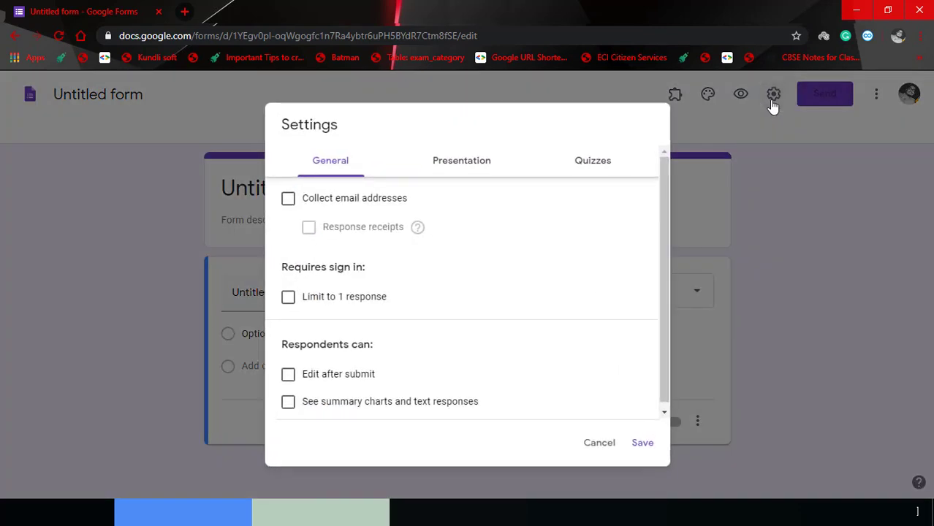
click(602, 170)
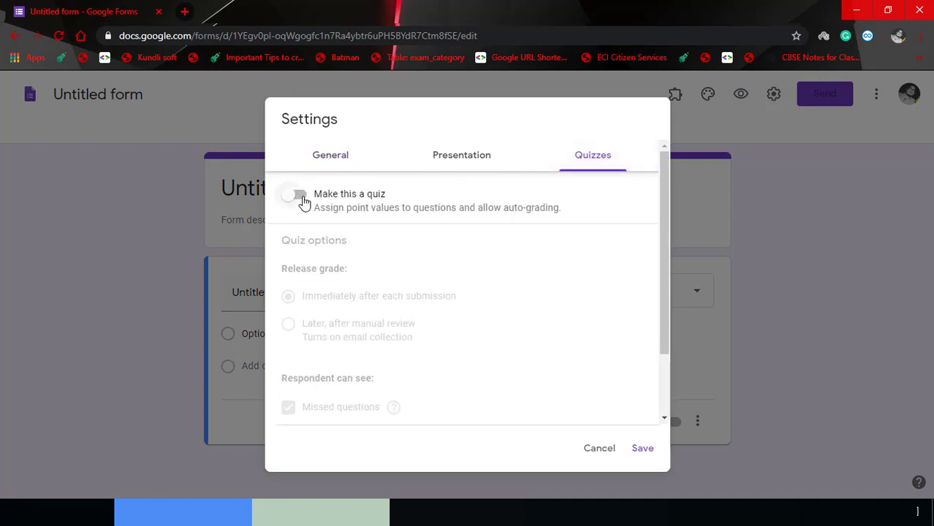
click(297, 196)
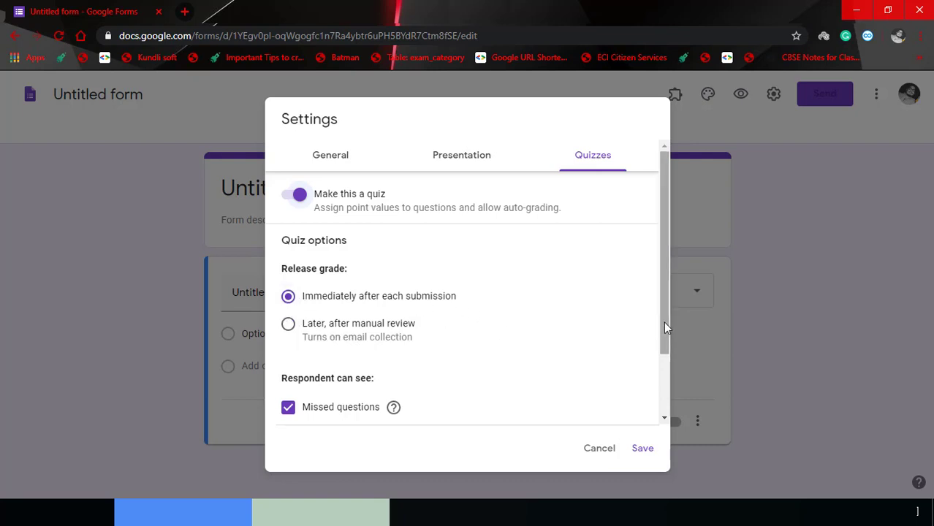
mouse_move(664, 322)
mouse_down()
mouse_move(664, 438)
mouse_move(658, 305)
mouse_up()
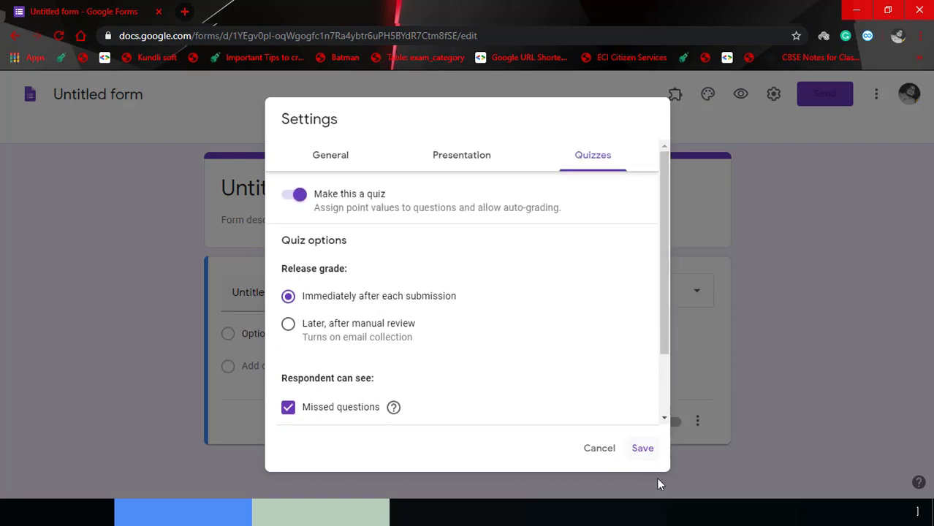
click(644, 450)
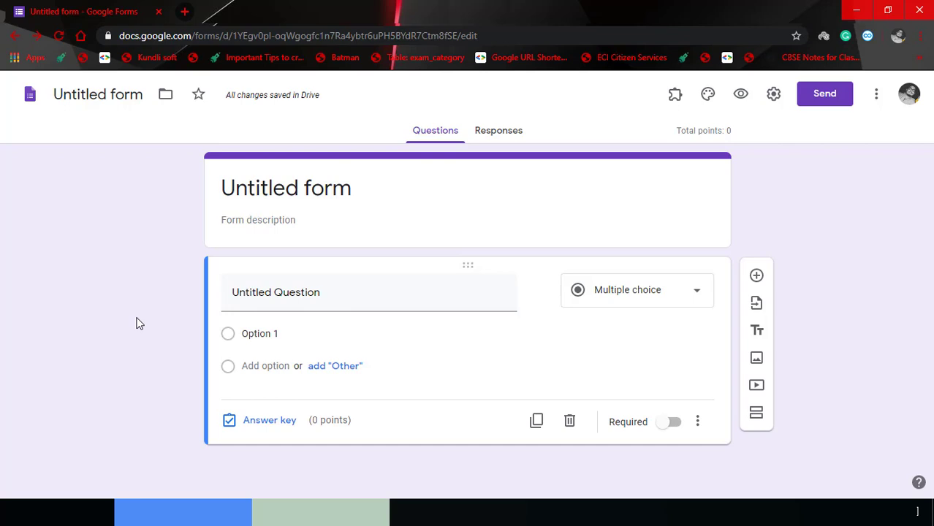
click(345, 180)
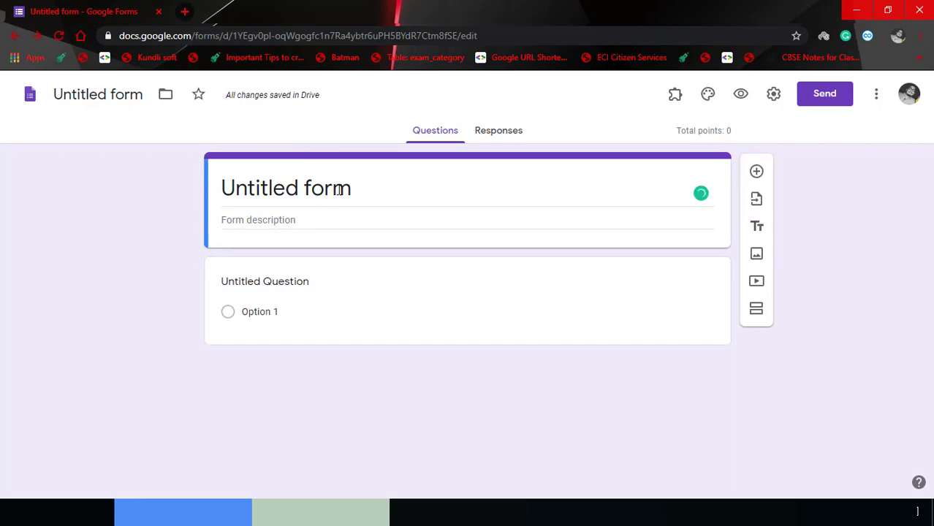
Retitle the form 'Class 7: Computer Test'.
key(ctrl+a)
key(BackSpace)
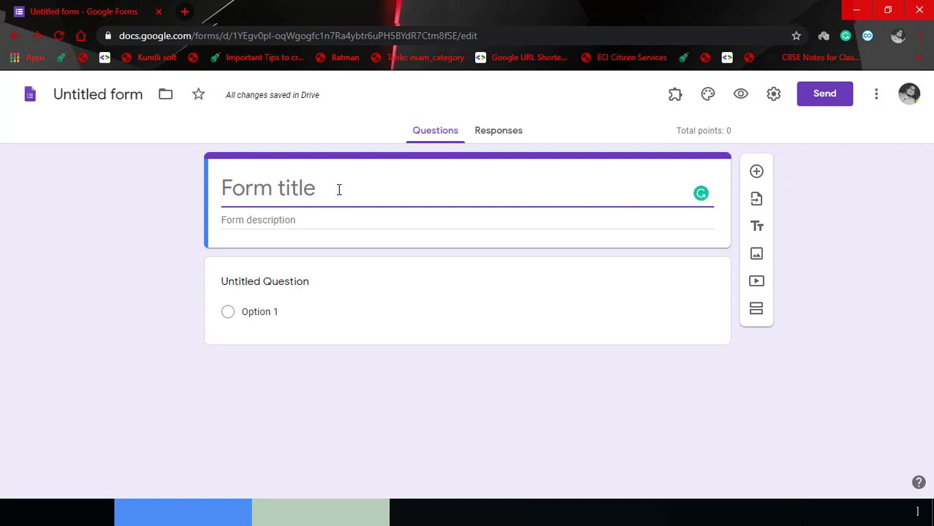
text(Cl)
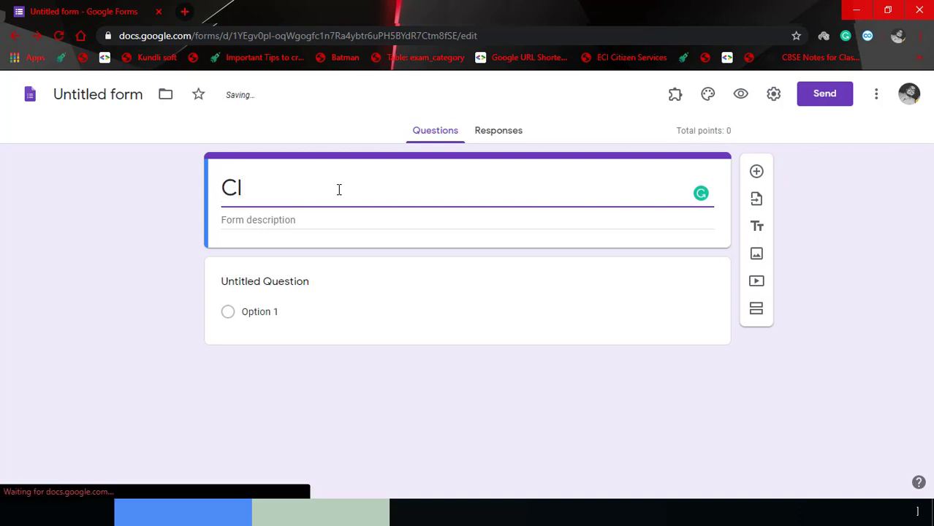
text(ass 7: Computer )
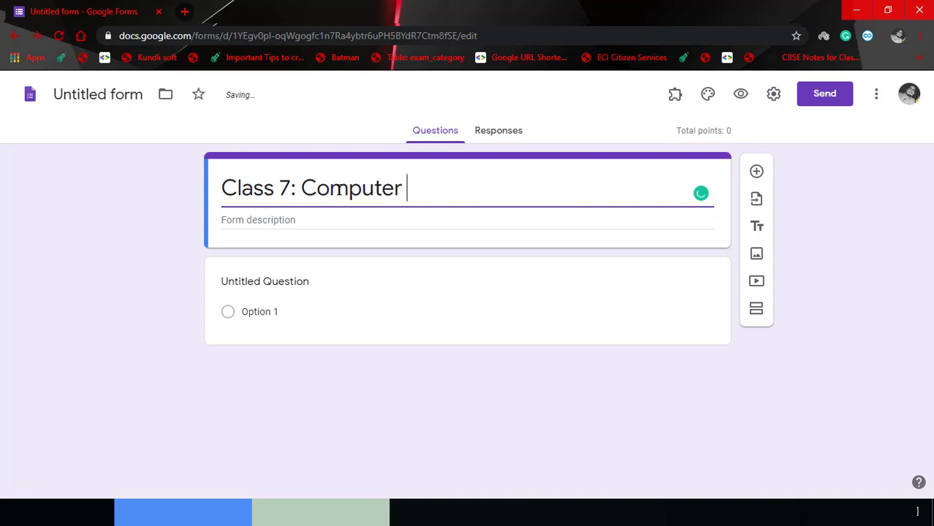
text(Test)
Paste the four-point test instructions into the form description and fix a typo.
click(330, 223)
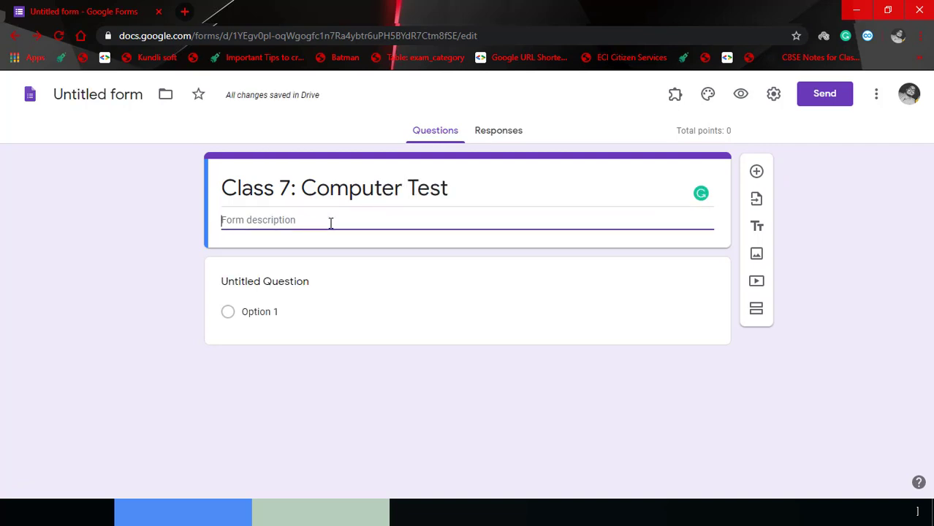
text(* Fill all your details (Name, Class, Section, and Scholar Number) Carefully. * Read all the questions carefully. * All the questions are compulsory to attempt. * Marks will be displayed immediately after the text.)
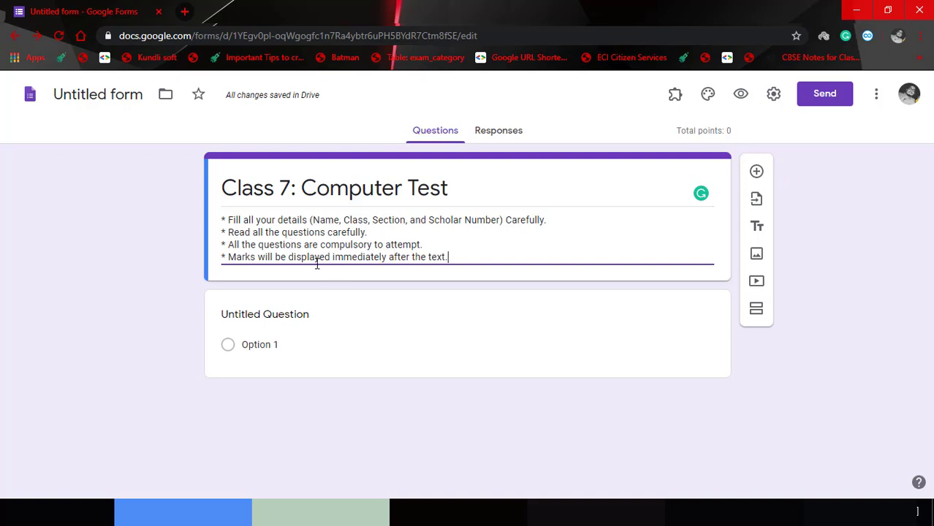
click(445, 254)
key(BackSpace)
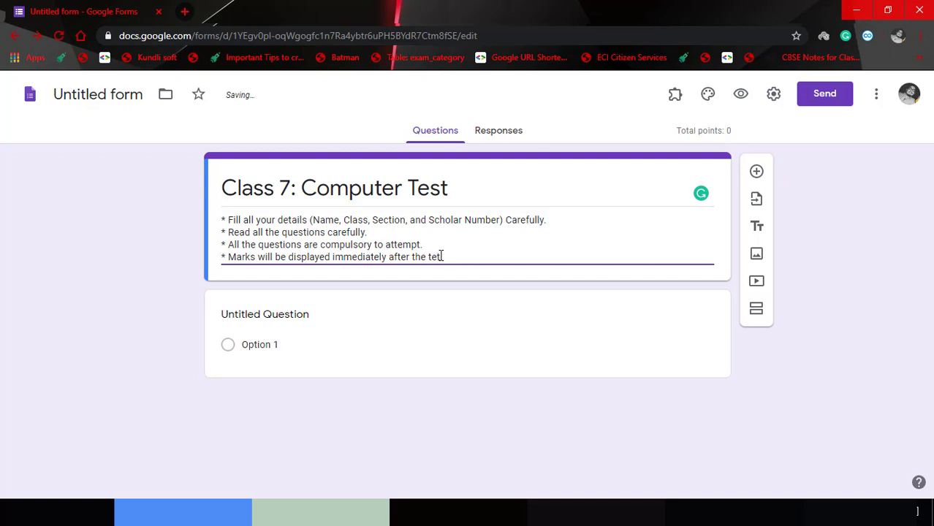
text(s)
click(516, 258)
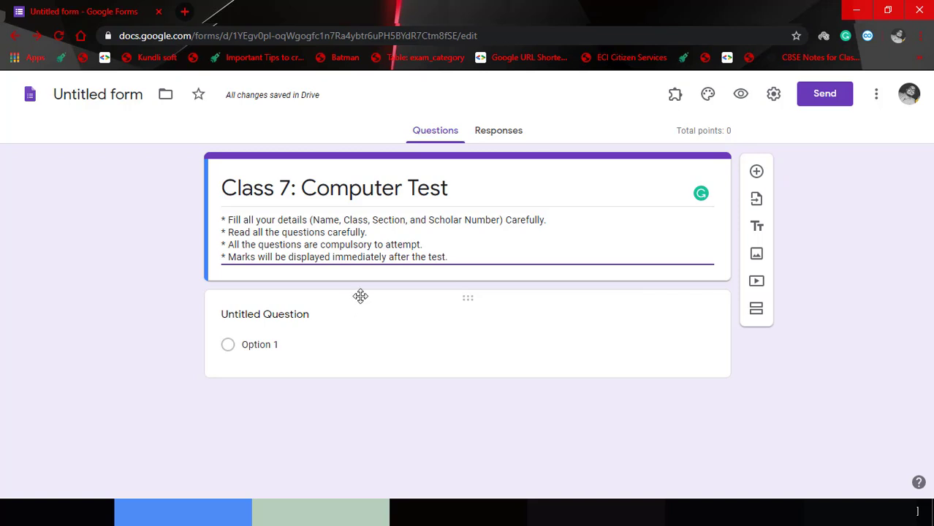
click(358, 296)
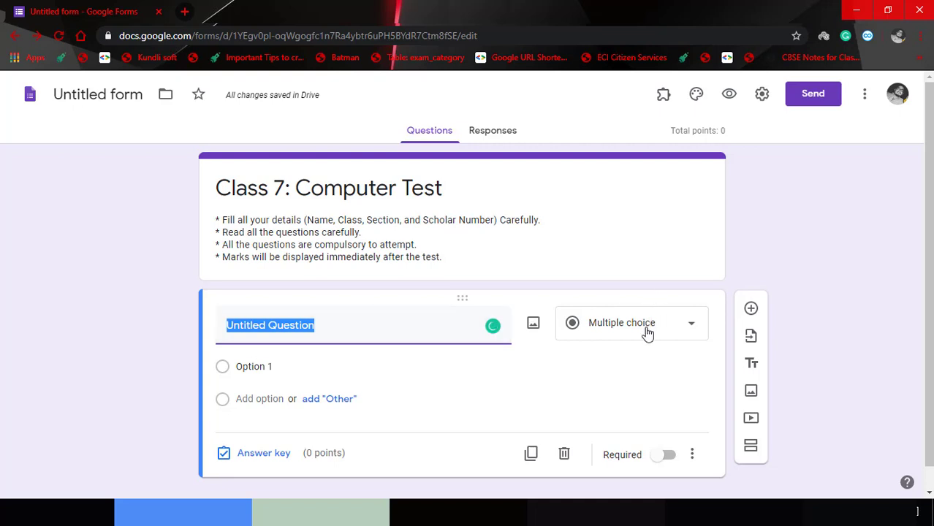
Title the first question 'Enter name', make it Short answer, and mark it required.
key(BackSpace)
text(N)
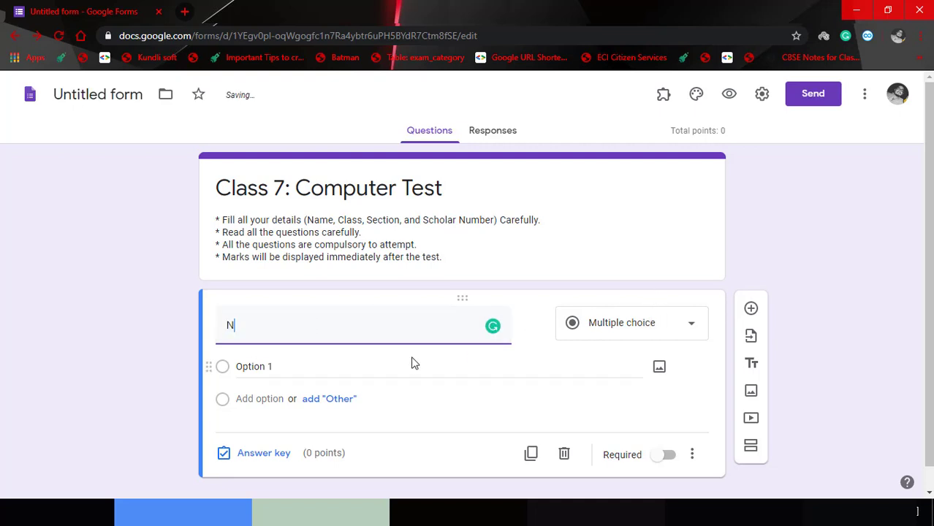
key(BackSpace)
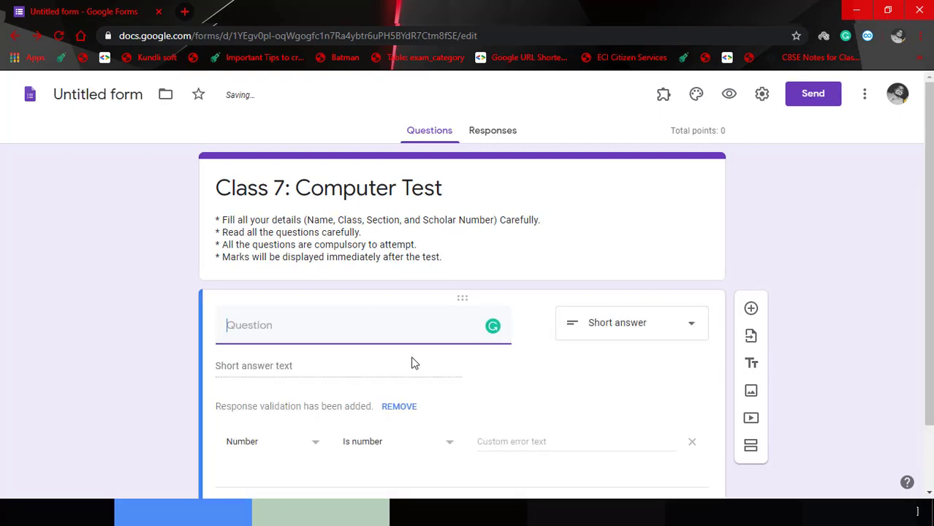
text(Name)
key(BackSpace)
key(BackSpace)
key(BackSpace)
key(BackSpace)
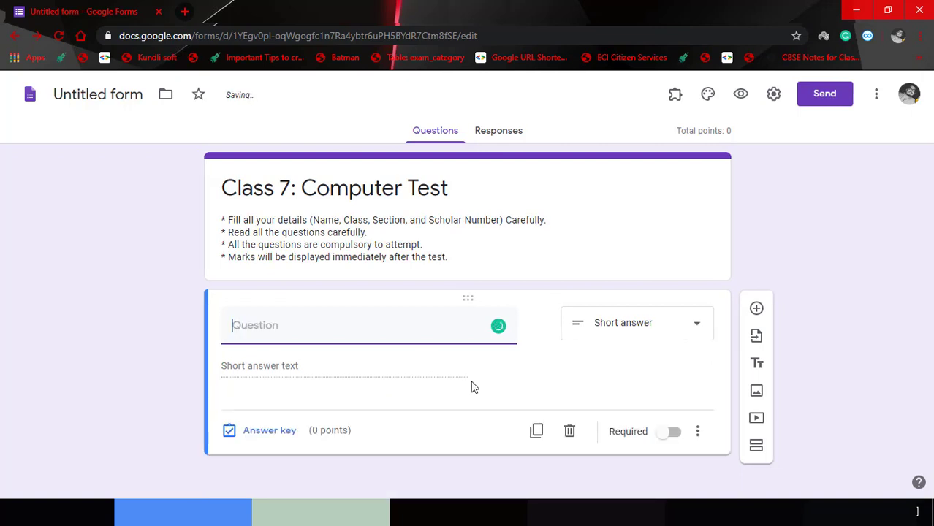
text(Enter name)
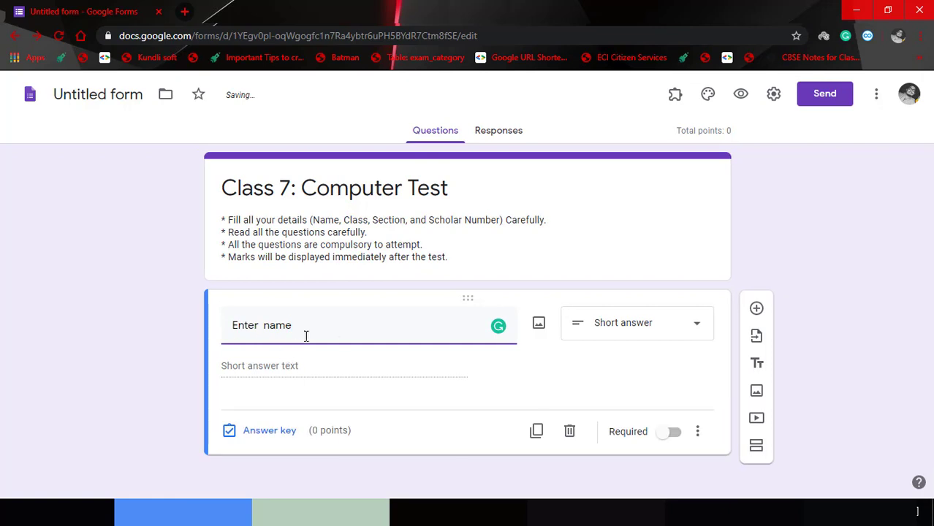
click(690, 335)
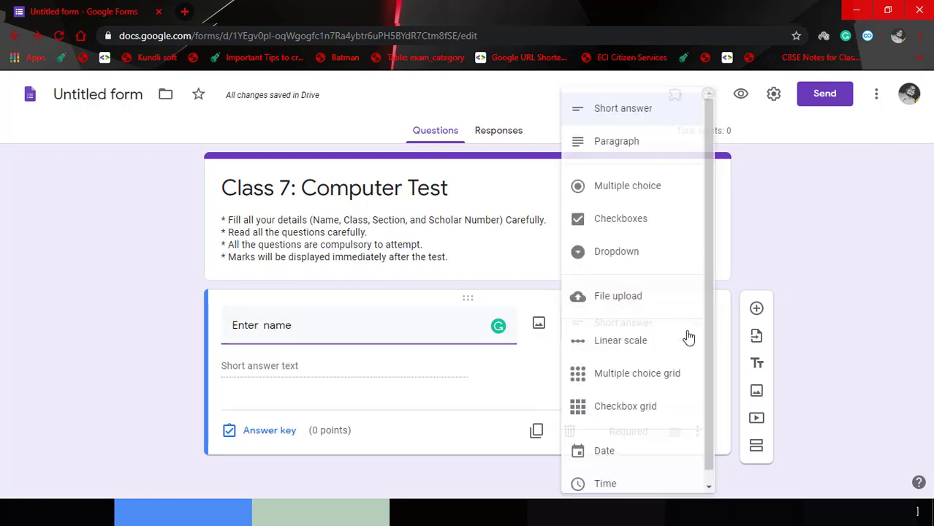
click(633, 111)
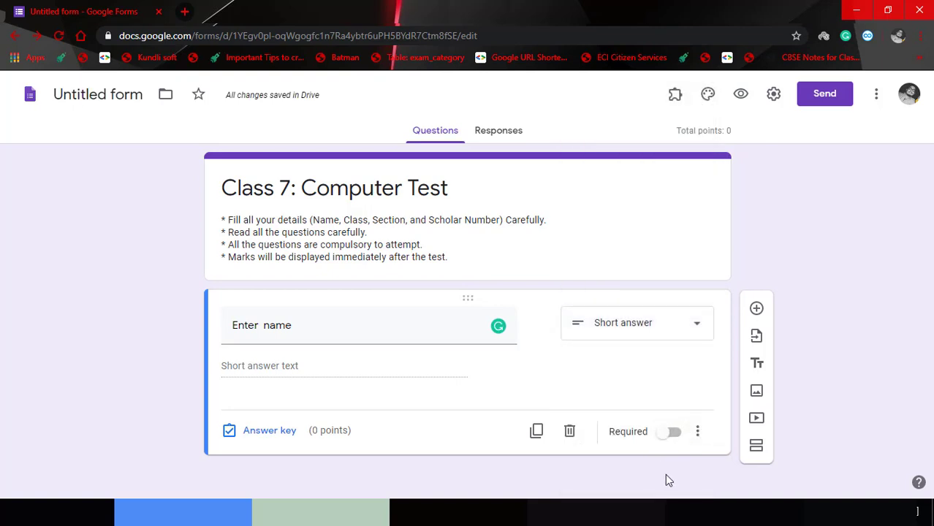
click(669, 435)
Add a new dropdown question titled 'Enter Class'.
click(757, 310)
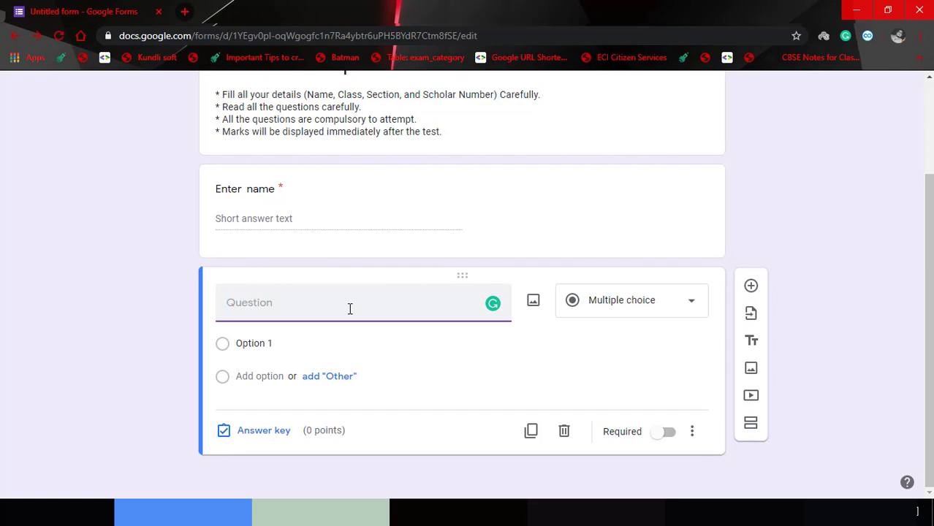
text(Enter Class)
click(634, 307)
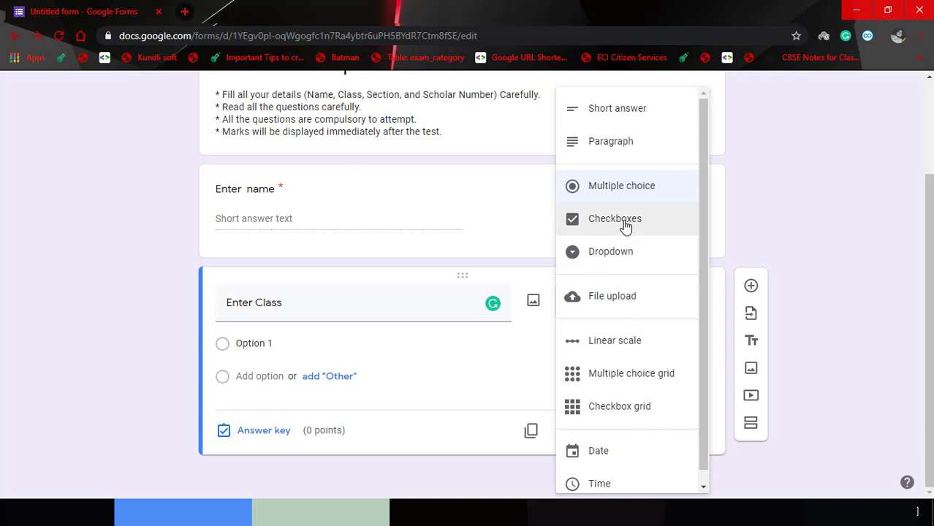
click(623, 250)
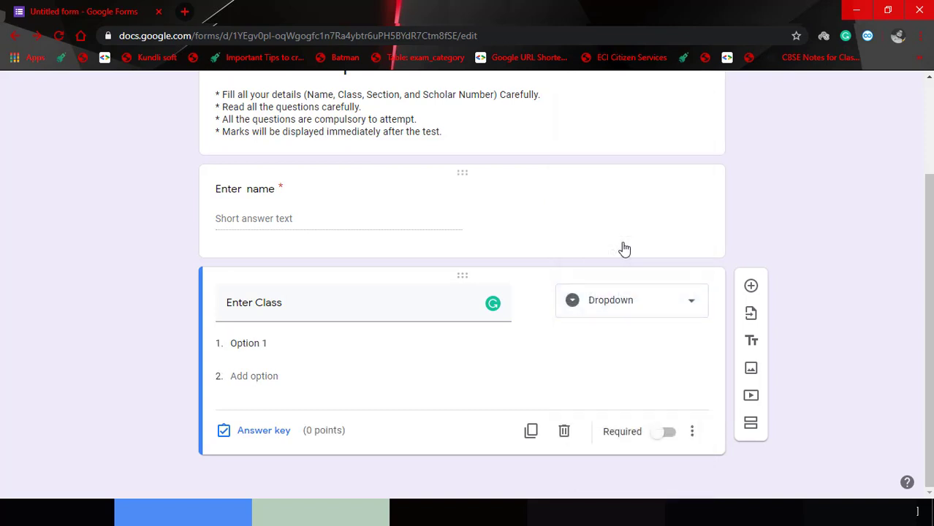
Name the first dropdown option 'Class 7 A'.
click(256, 345)
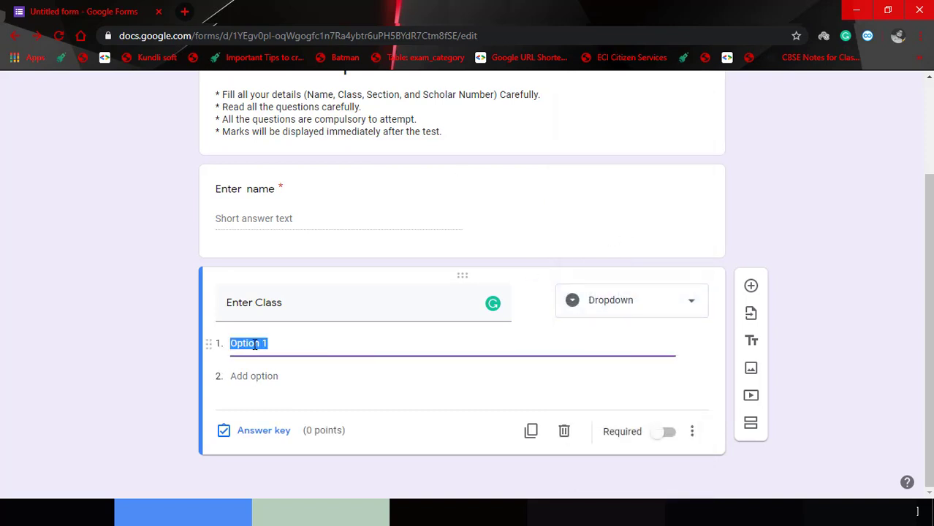
text(Class)
scroll(905, 148, up, 2)
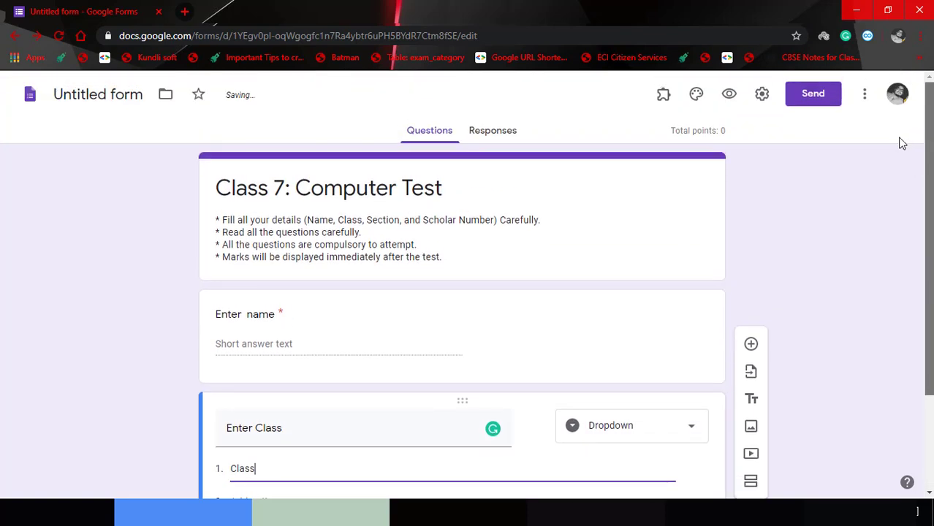
scroll(904, 353, down, 2)
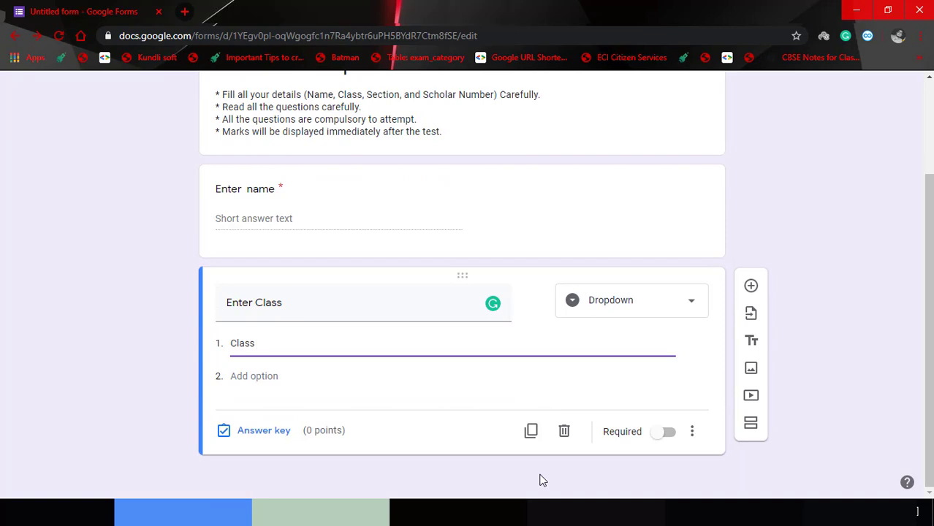
text(&)
key(BackSpace)
text(7 A)
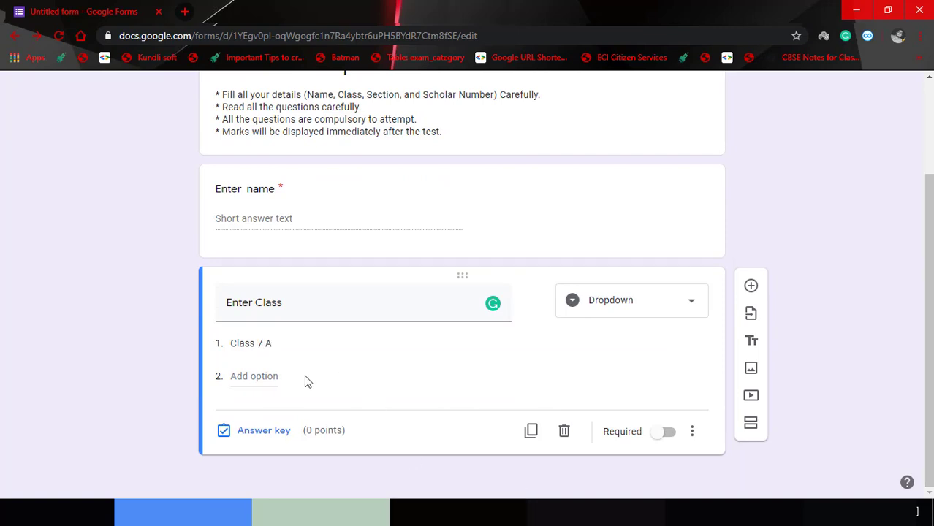
Add options 'Class 7 B' and 'Class 7 C' and make the question required.
click(274, 375)
text(Cl)
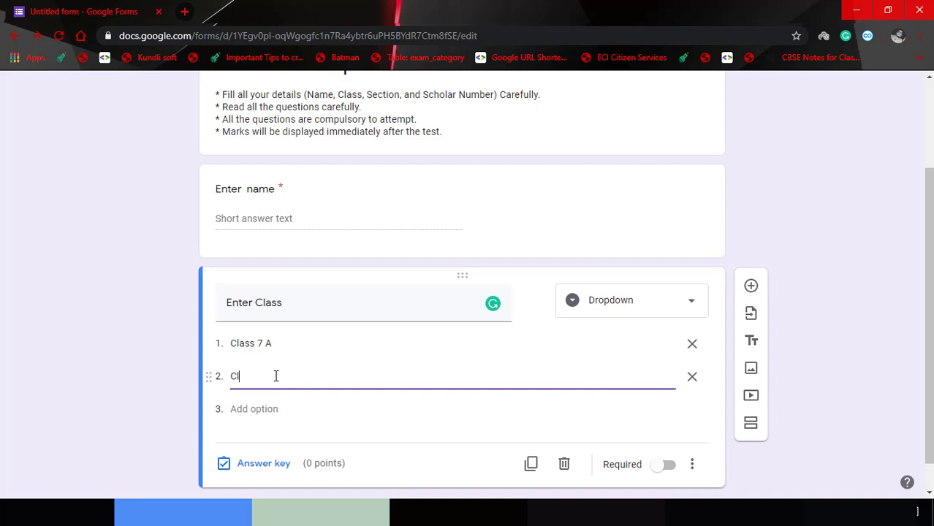
text(ass 7 B)
drag(276, 376, 196, 375)
key(ctrl+c)
click(247, 409)
key(ctrl+v)
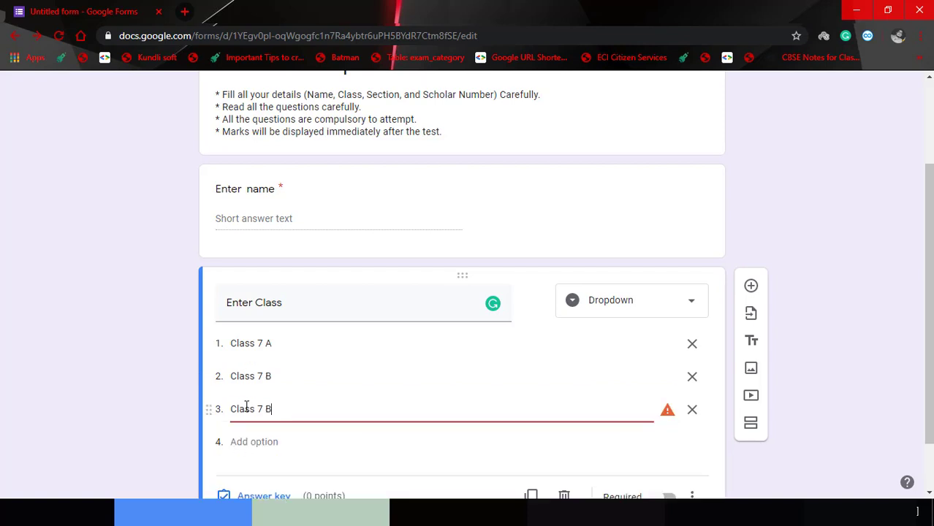
key(BackSpace)
text(C)
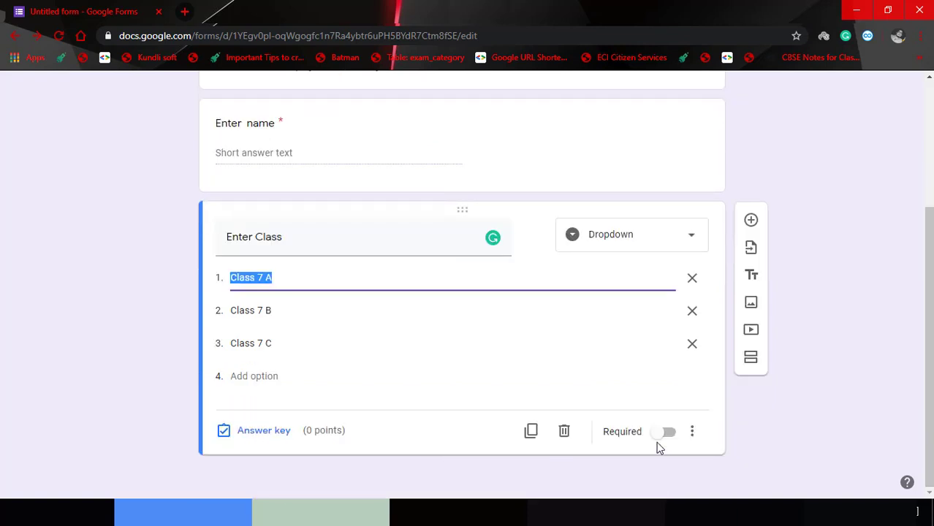
click(668, 434)
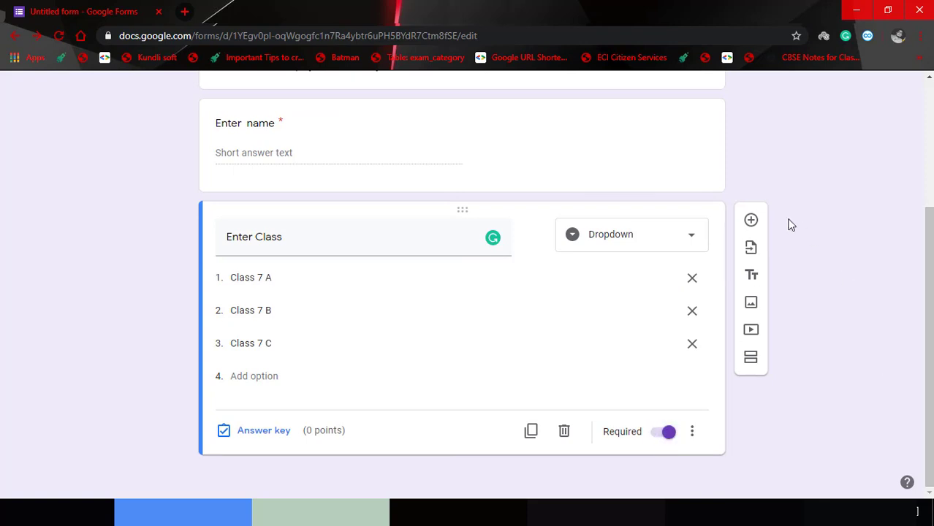
Add a new question titled 'Enter Scholar Number' below the class question.
click(752, 221)
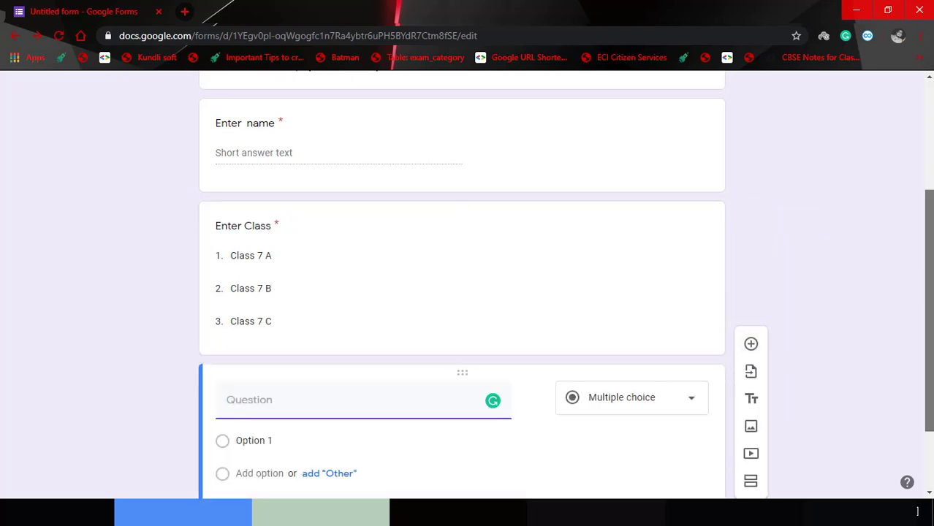
scroll(914, 286, up, 3)
drag(903, 189, 900, 430)
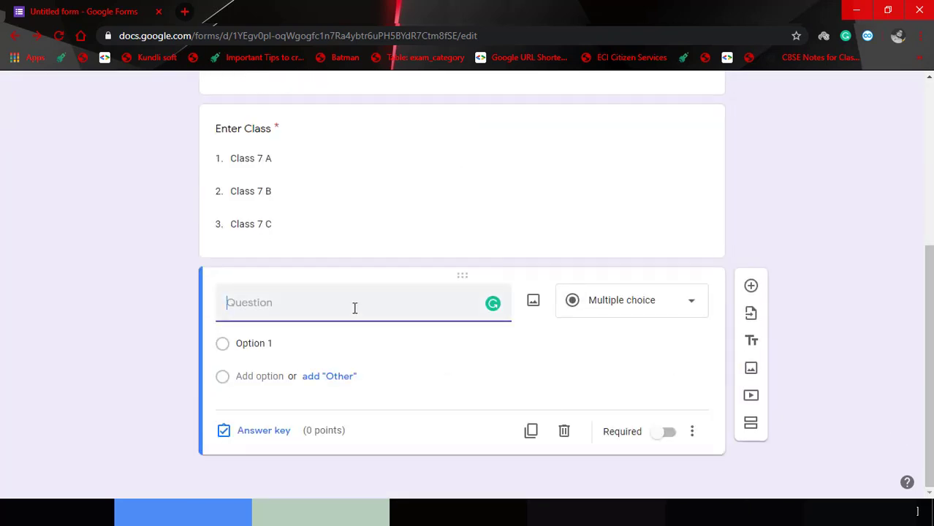
text(S)
key(BackSpace)
text(Enet)
text(te)
text(r Sch)
text(ola)
text(r Num)
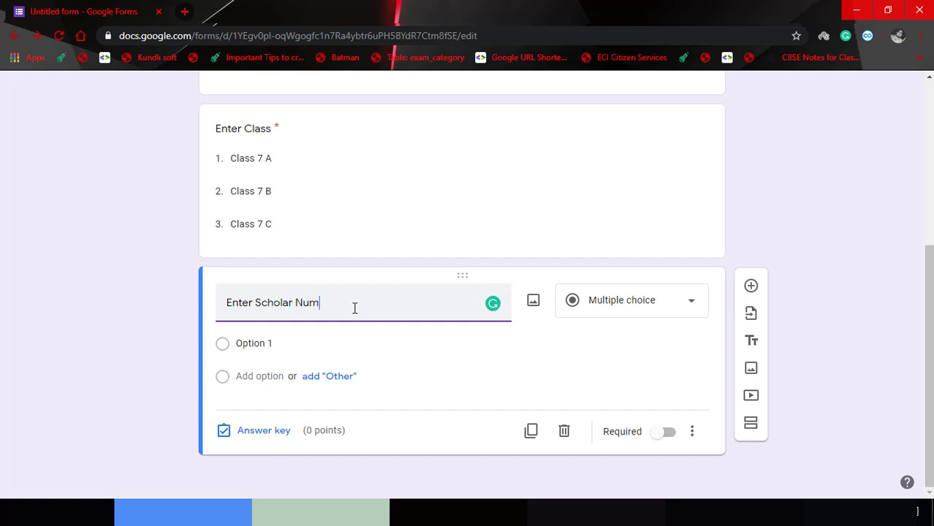
text(ber)
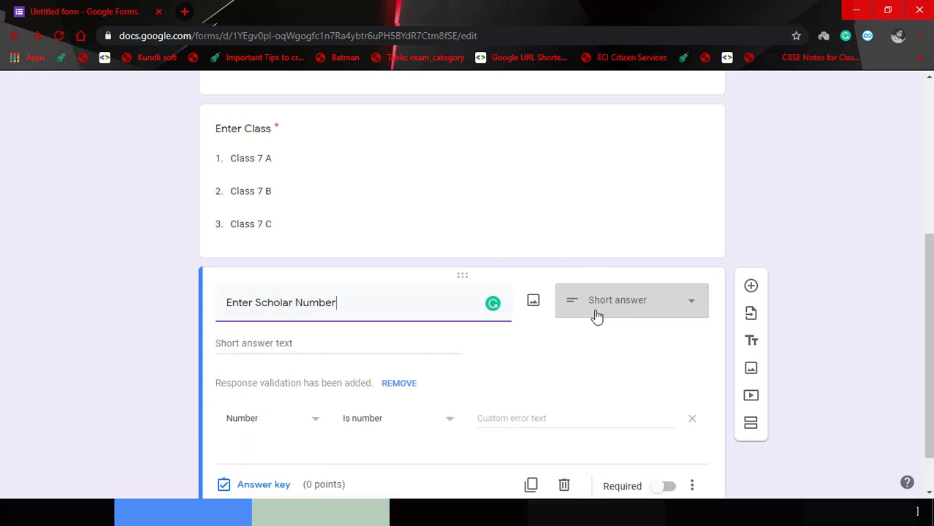
Make it a required Short answer question with its number validation removed.
click(598, 317)
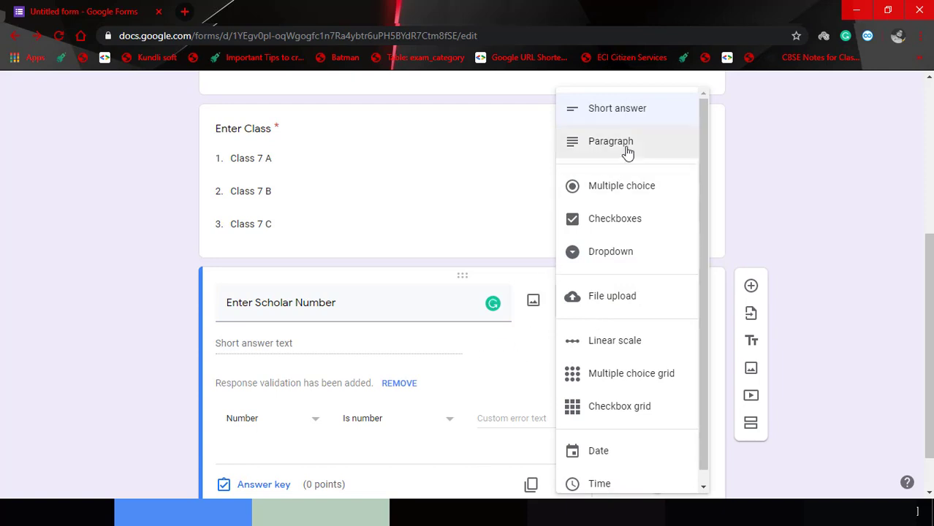
click(621, 115)
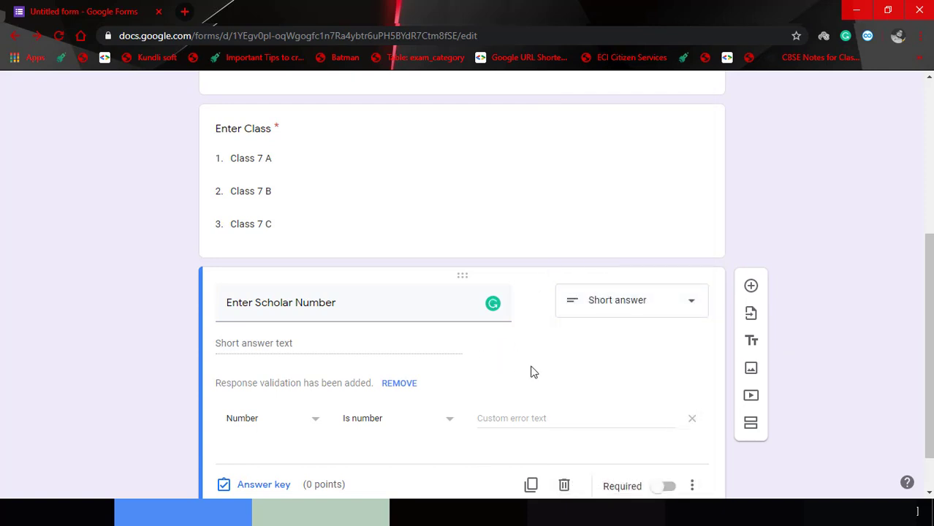
click(693, 421)
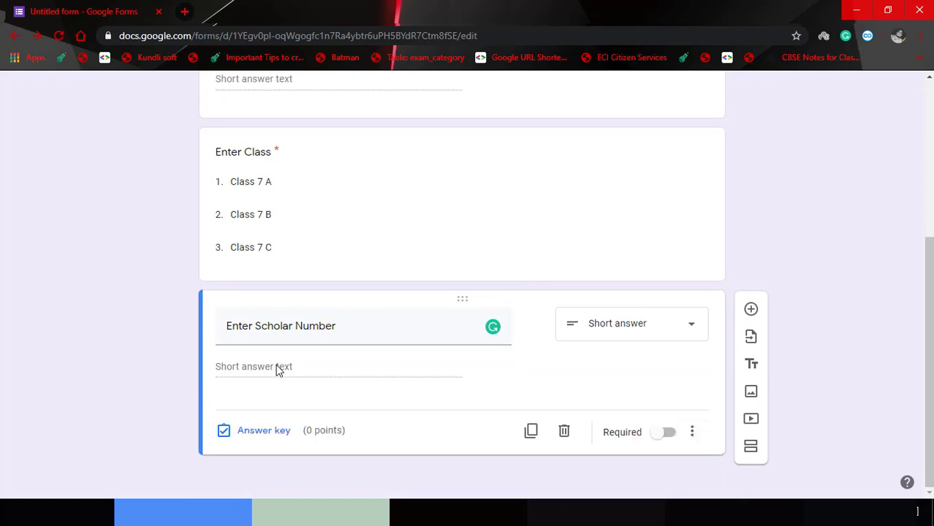
click(669, 439)
drag(929, 355, 903, 440)
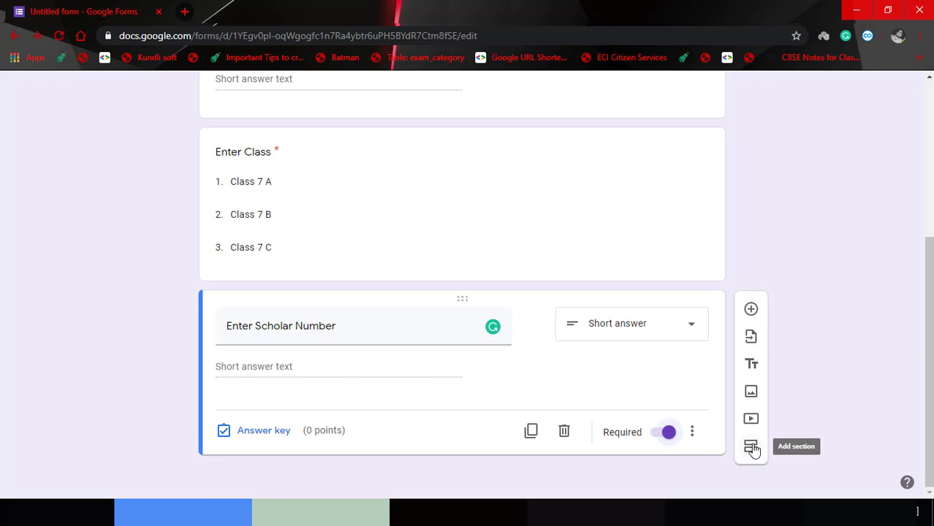
click(754, 450)
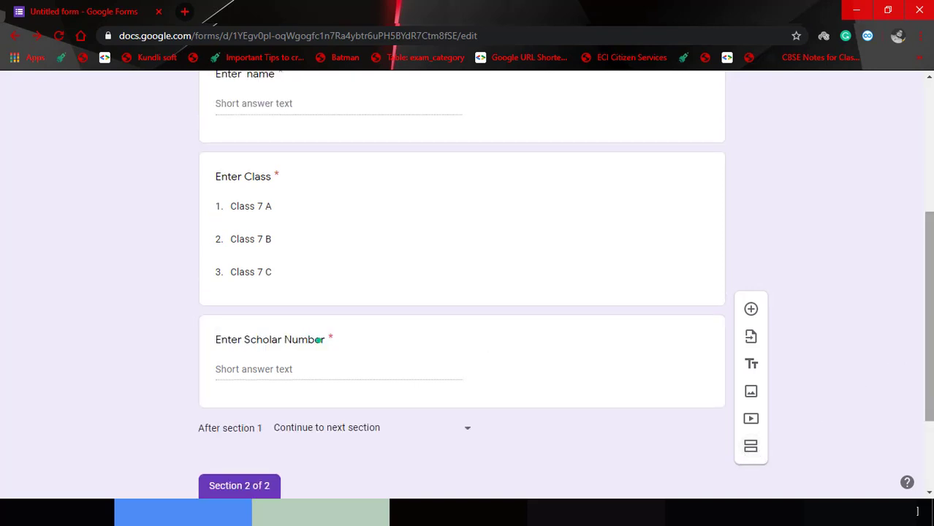
Name the new section 'First Question', describe it 'Select the correct option.', and add a question.
drag(928, 327, 912, 427)
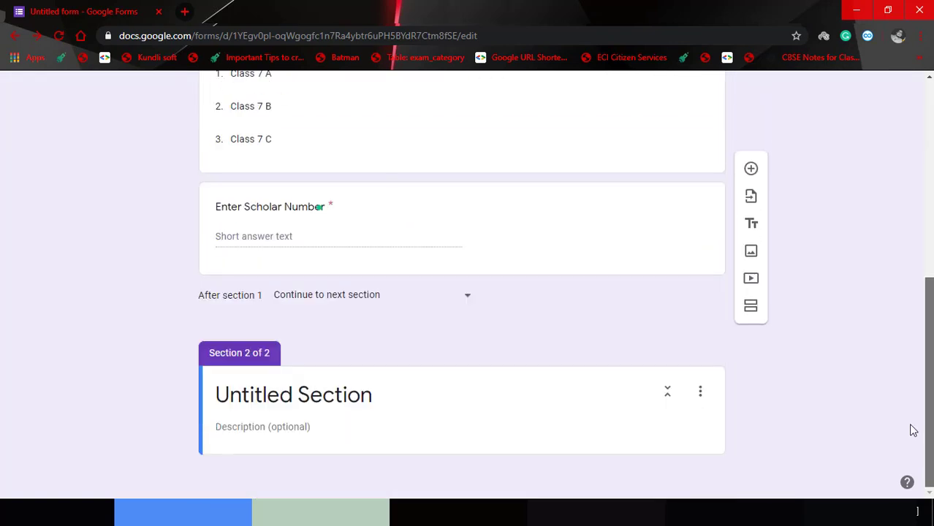
click(295, 429)
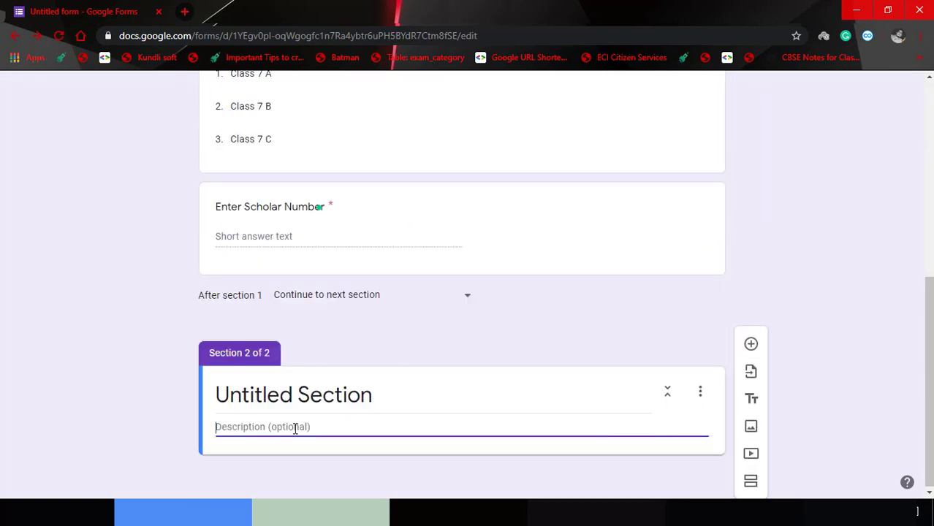
click(316, 400)
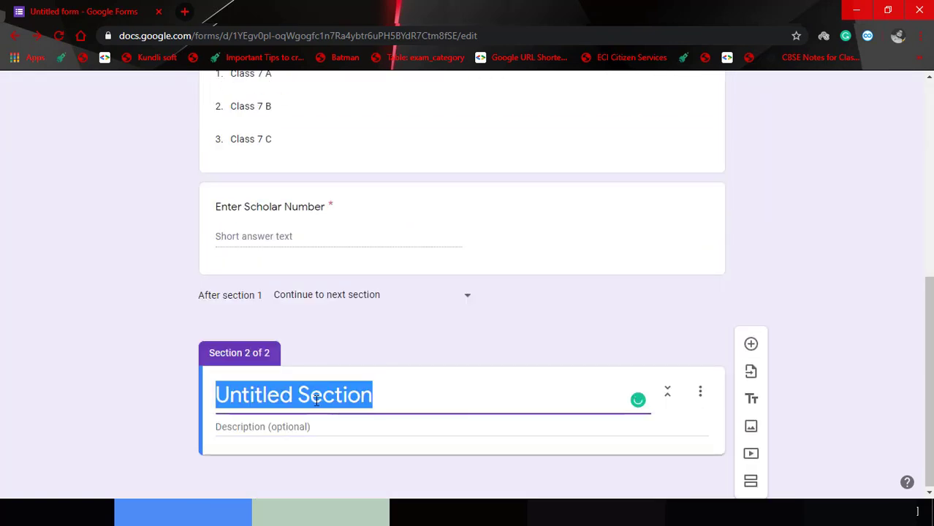
text(First Ques)
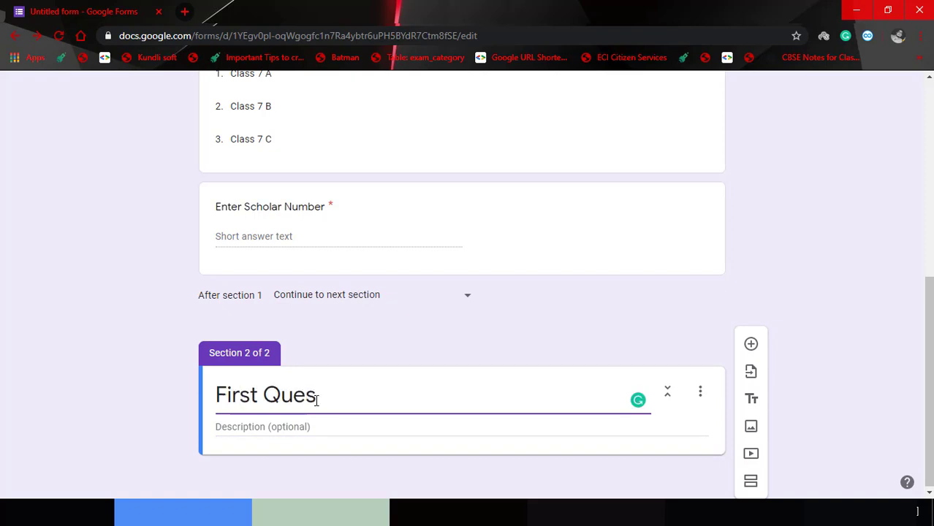
text(tion)
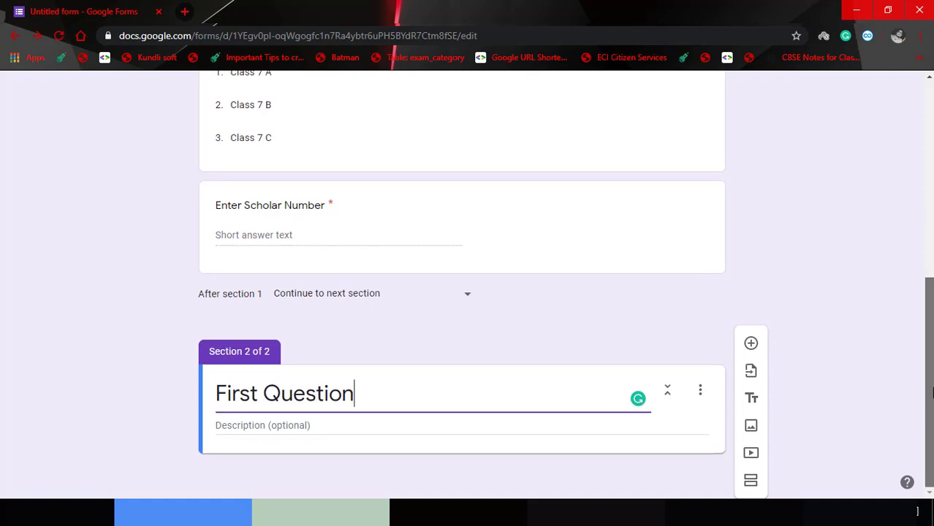
click(754, 345)
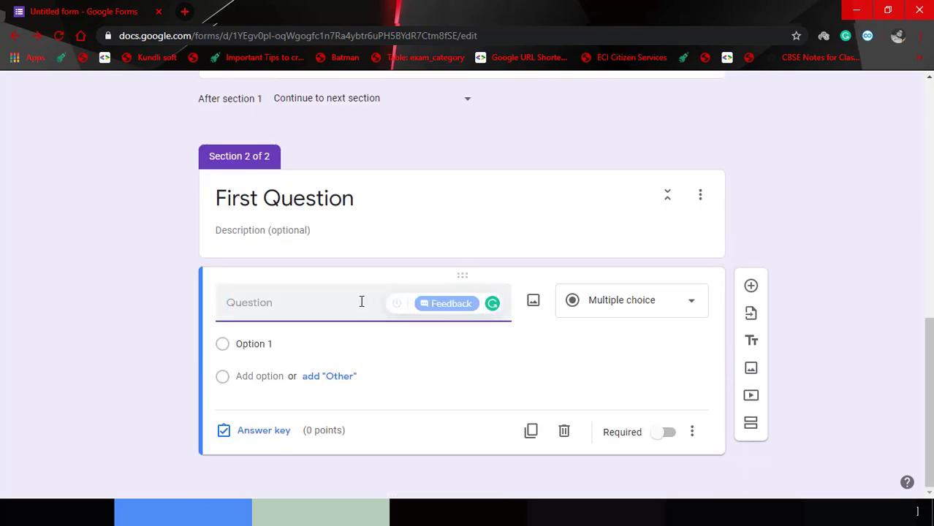
click(315, 230)
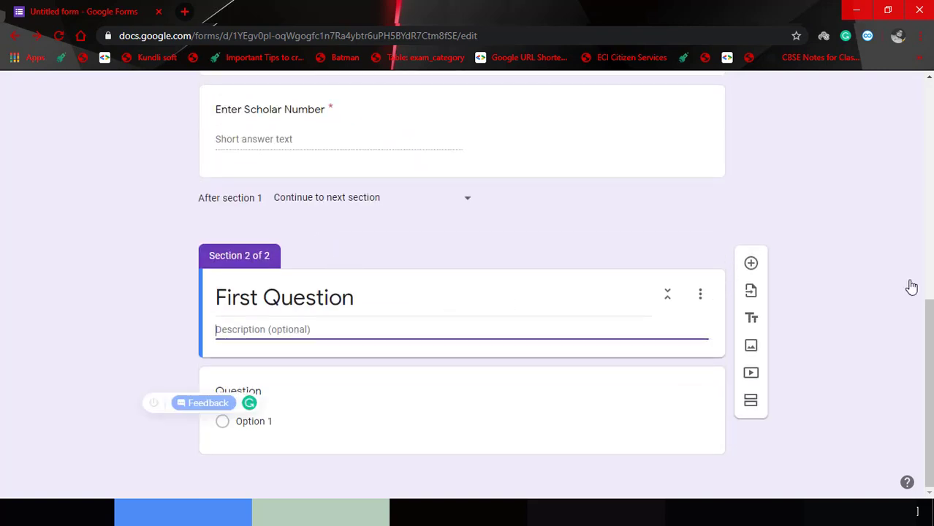
text(Sele)
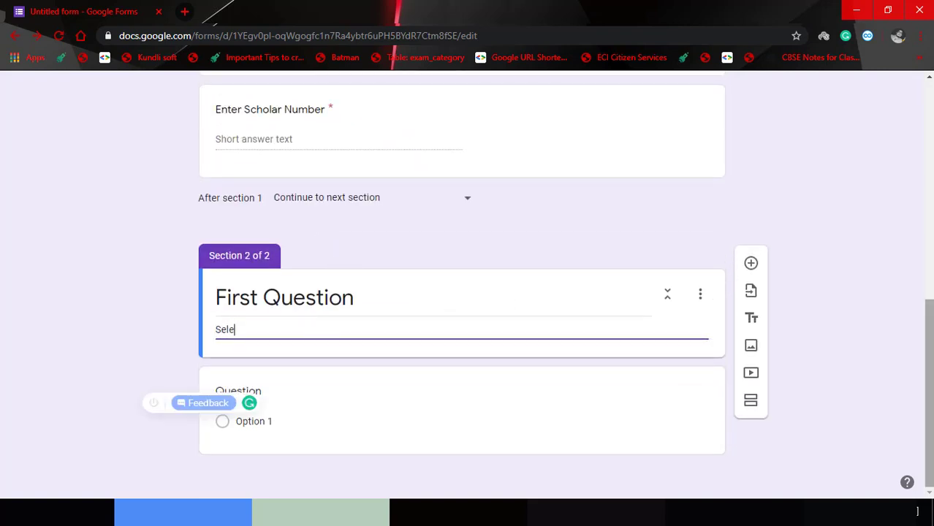
text(ct the correct option.)
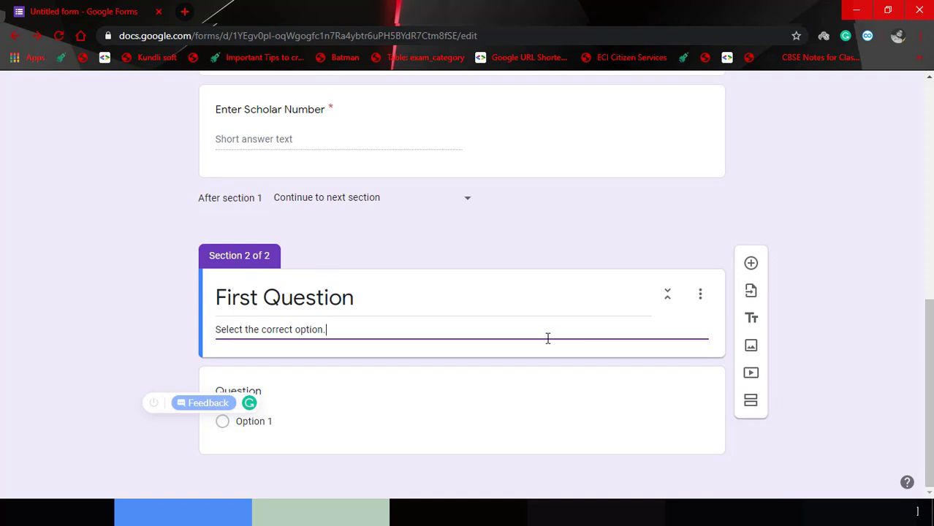
click(288, 400)
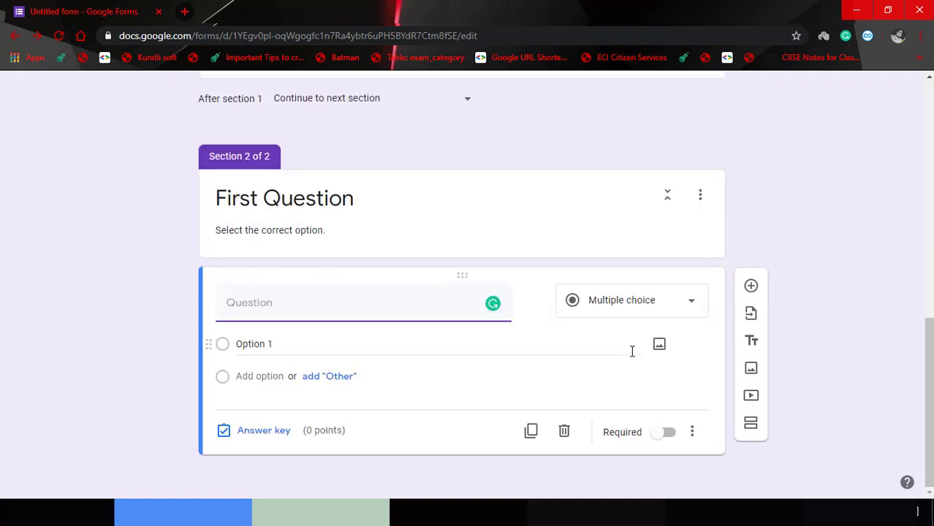
Enter the multiple-choice question 'What is the full form of DVD?'.
click(358, 318)
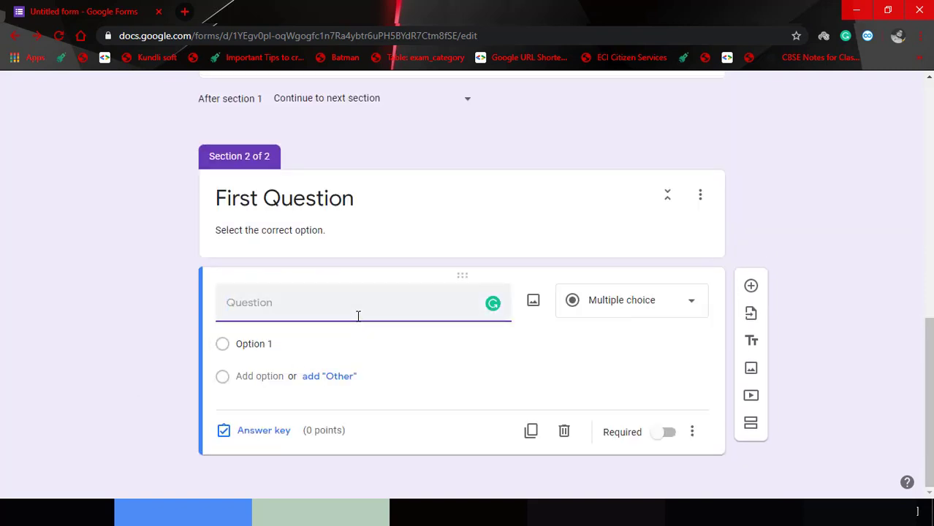
text(What is the full form of )
text(DVD>)
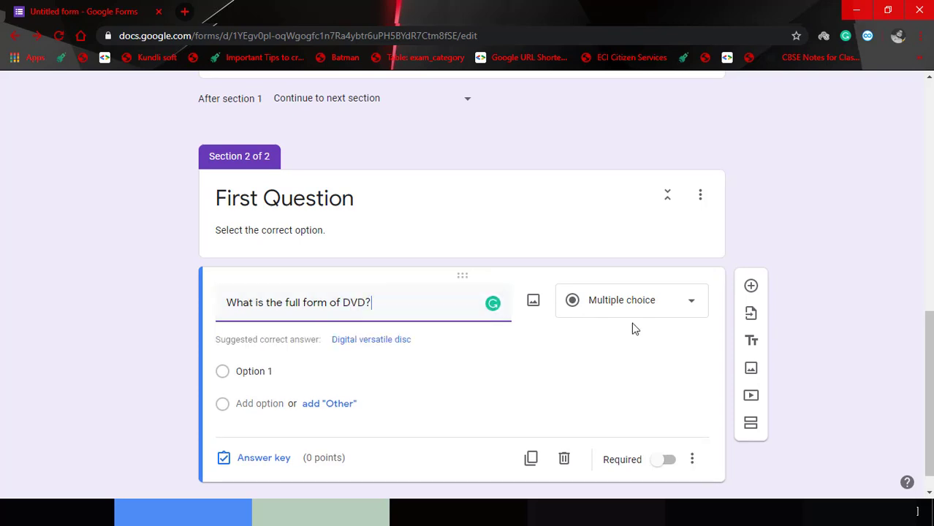
click(663, 311)
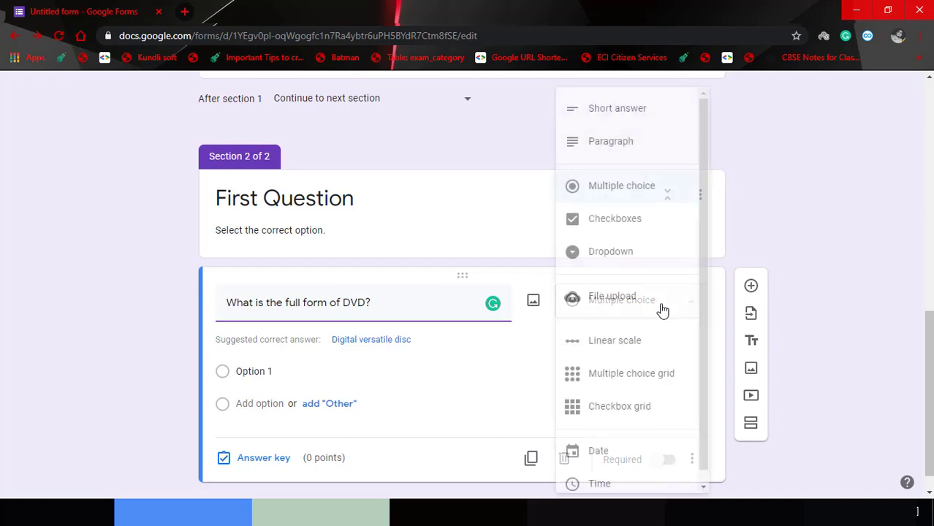
click(641, 196)
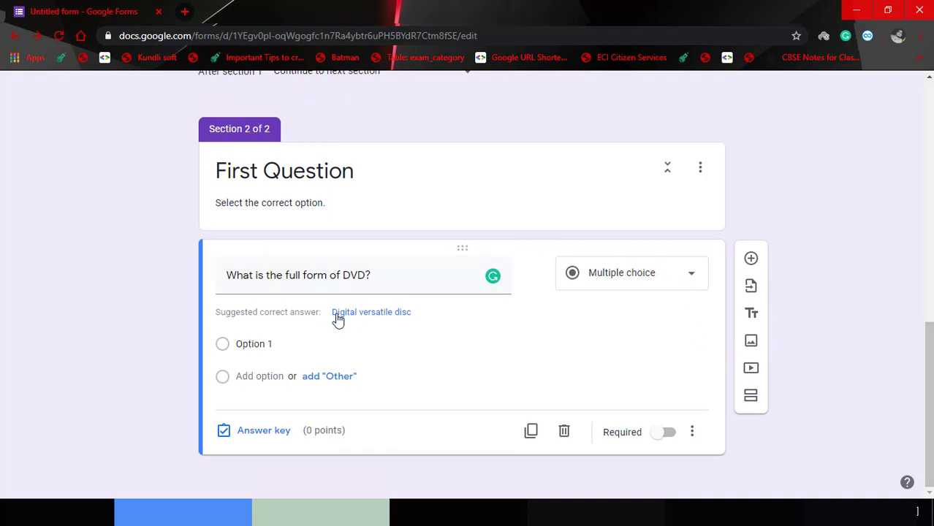
Add choices Digital Video Disk, Data & Video Drive, Display Video Drive, None of these; make it required.
click(261, 348)
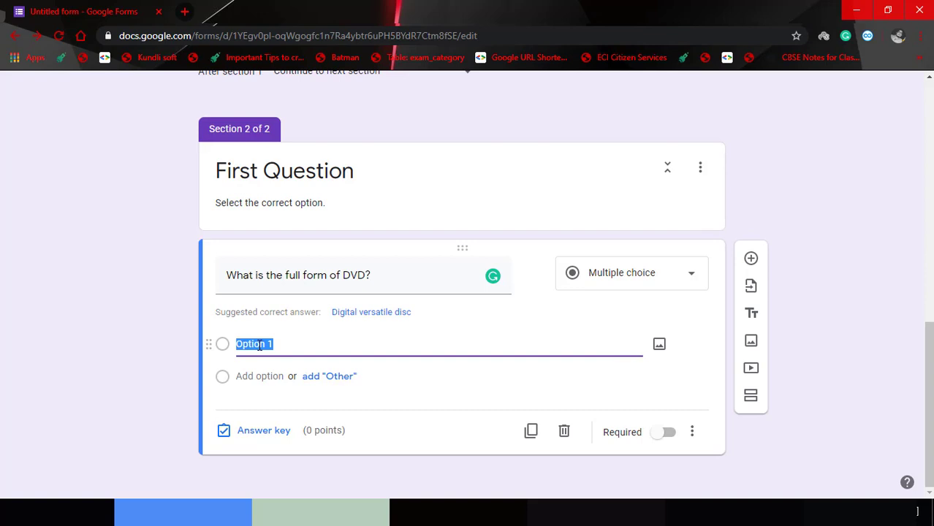
text(Digital Video Disk)
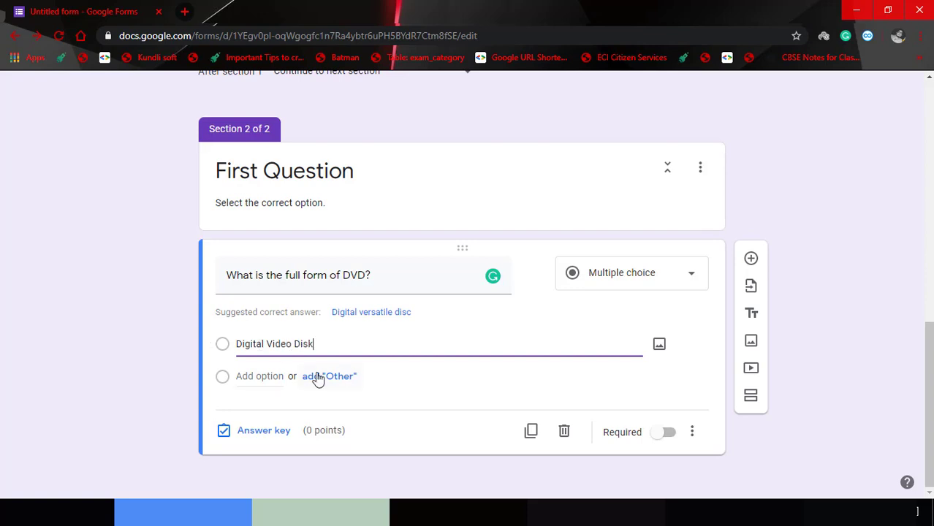
click(257, 377)
text(Dat)
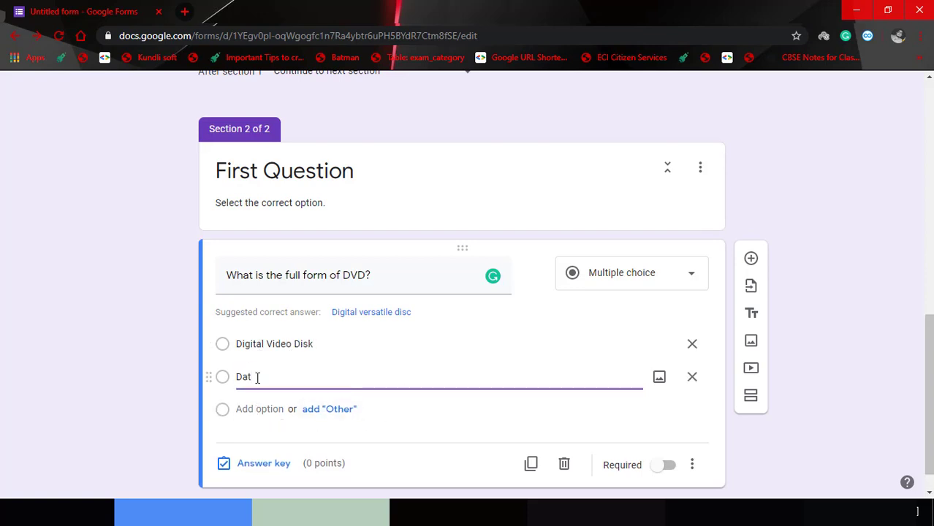
text(a & Video Drive)
key(Return)
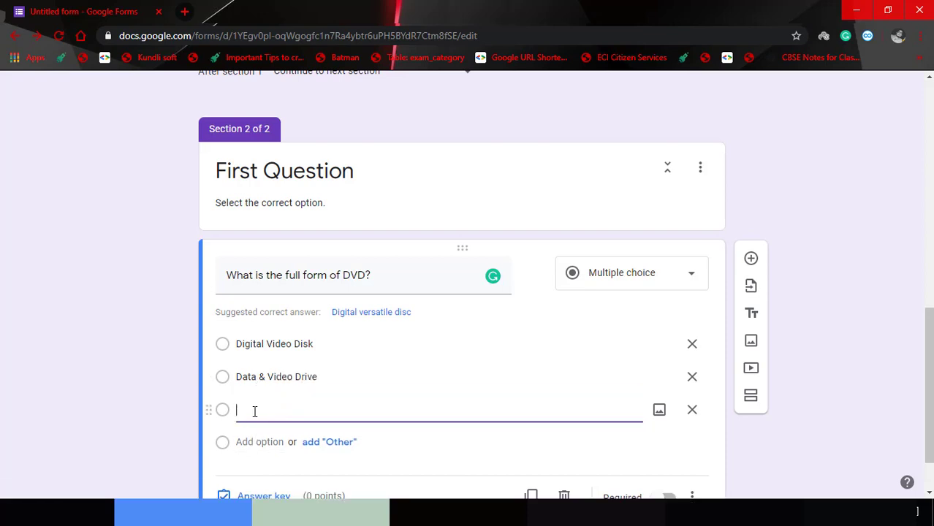
text(Displa)
key(BackSpace)
text(isplay Video Drive)
key(Return)
text(None of these)
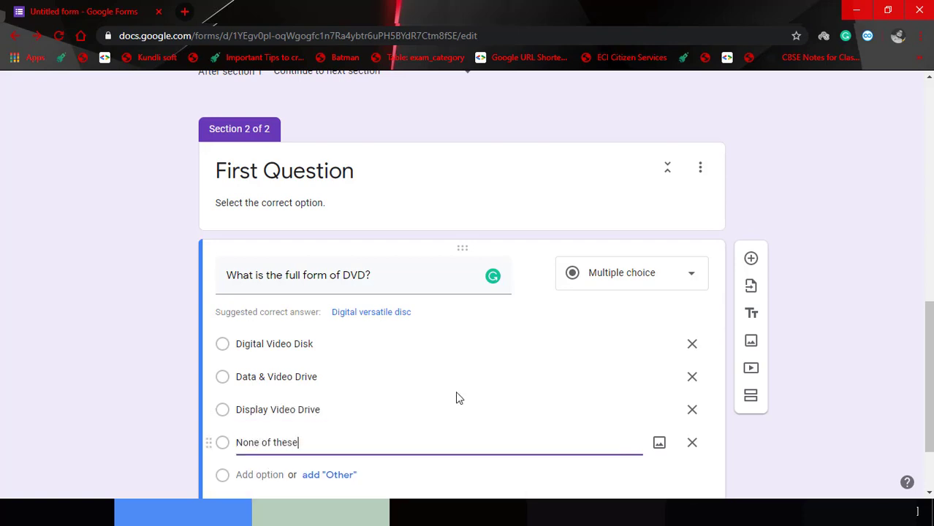
click(859, 396)
scroll(859, 396, down, 1)
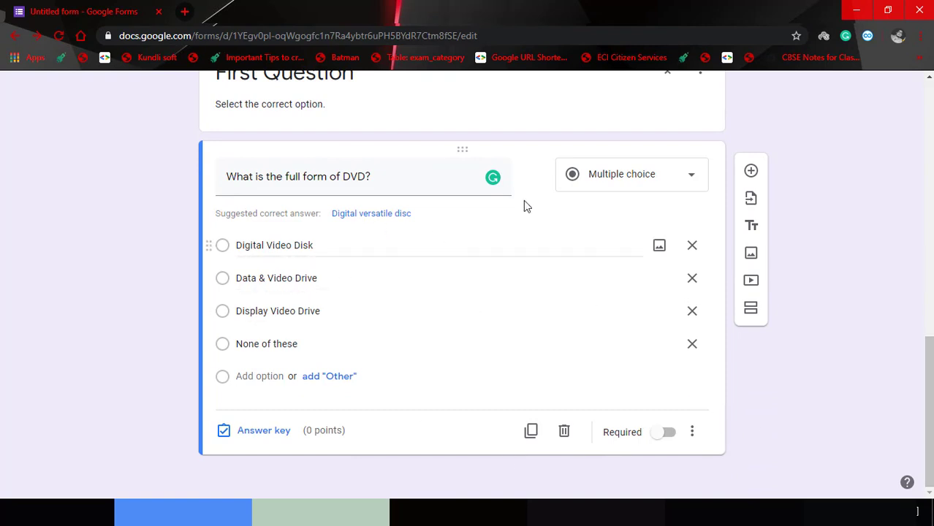
click(667, 436)
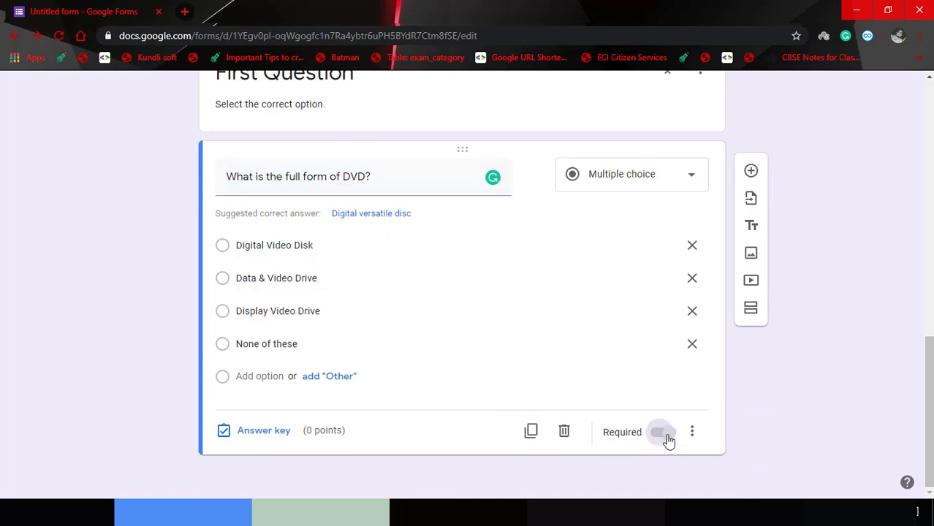
In the answer key, mark 'Digital Video Disk' correct and give the question 1 point.
click(259, 433)
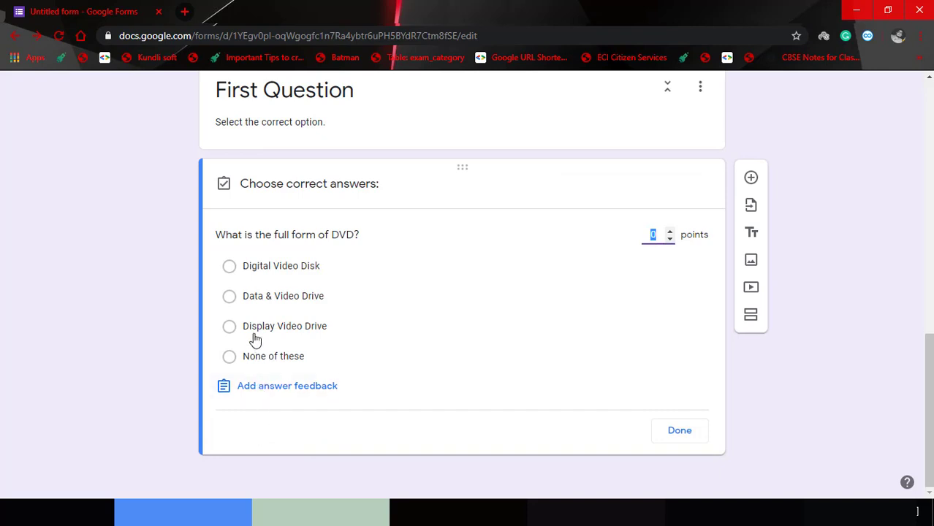
click(230, 267)
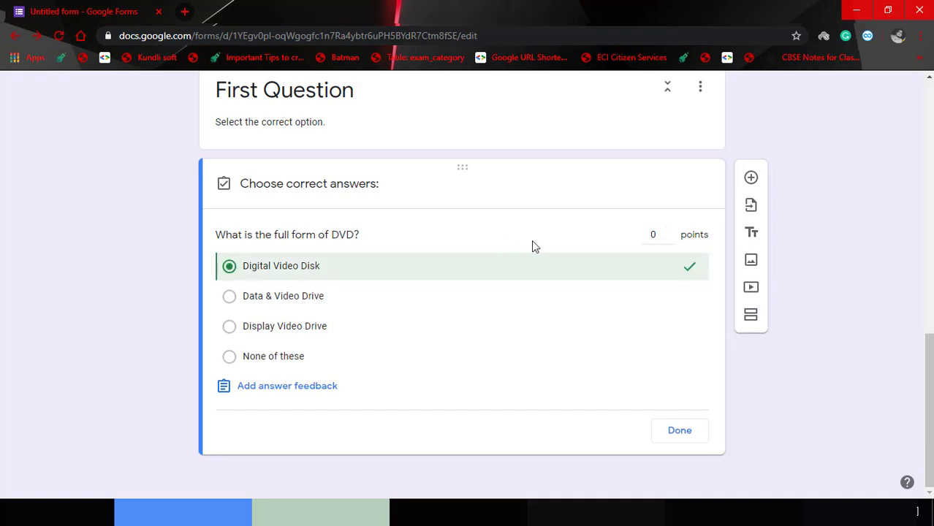
click(655, 234)
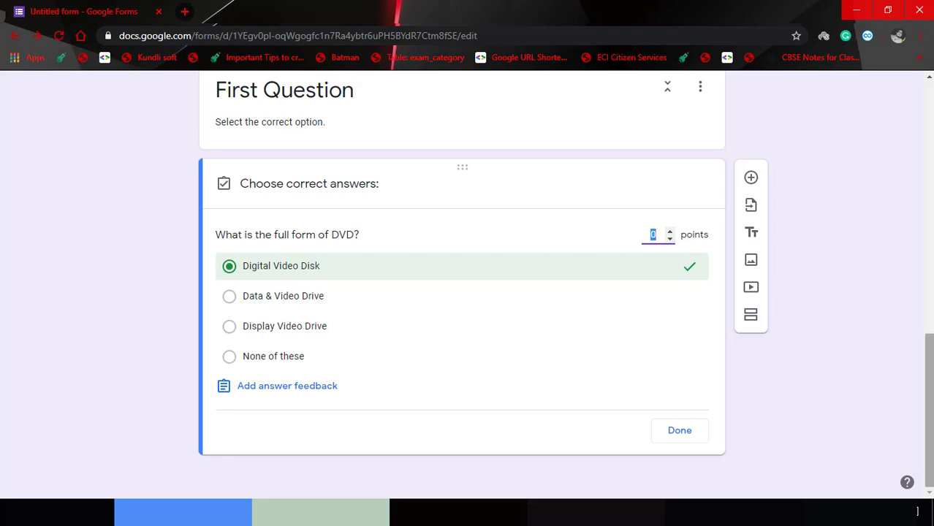
text(1)
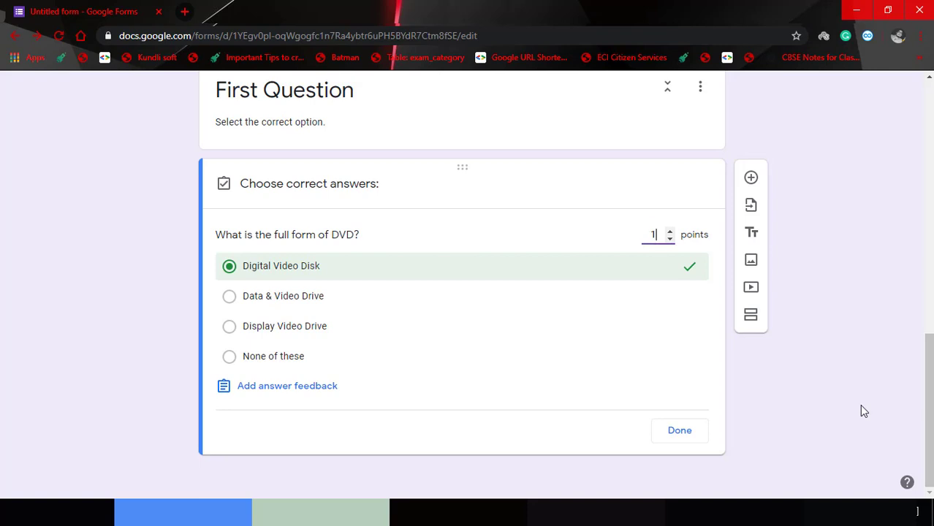
click(855, 406)
click(678, 432)
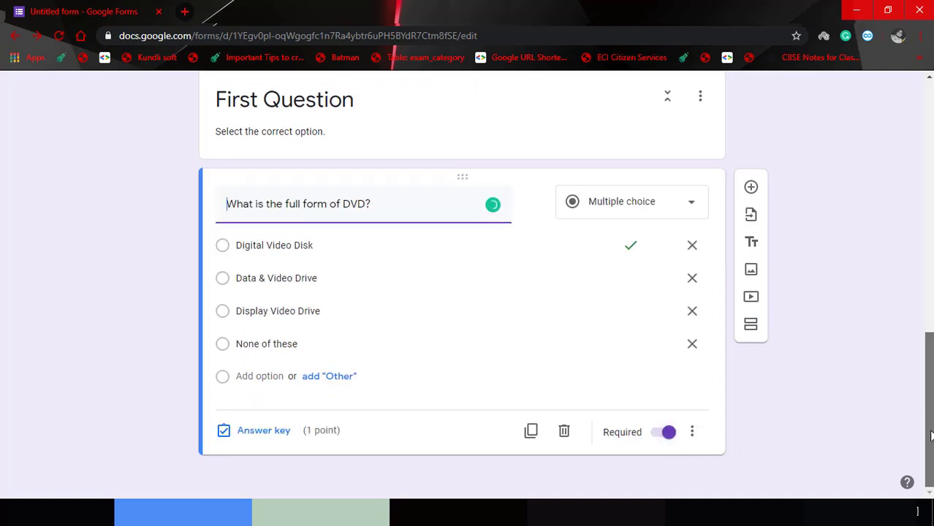
mouse_move(932, 429)
mouse_down()
mouse_move(925, 372)
mouse_move(919, 437)
mouse_up()
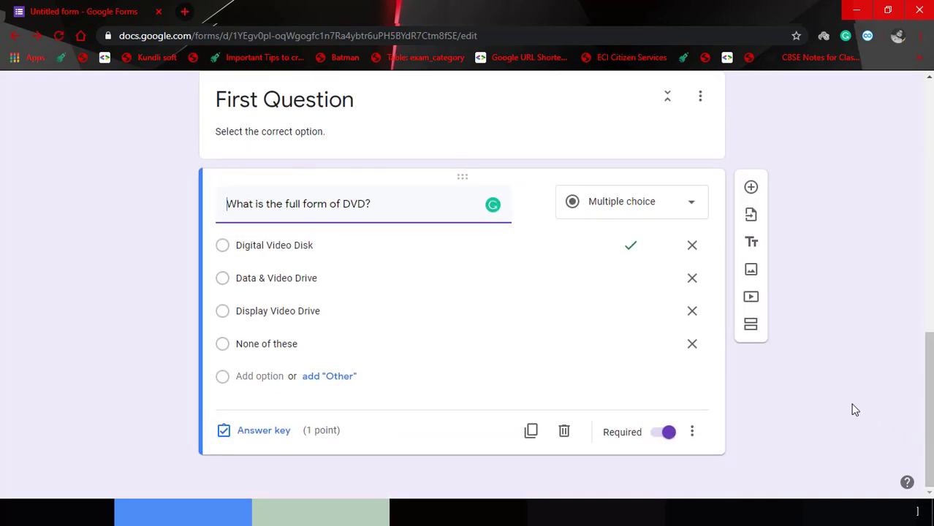
Add a section 'Second Question' described 'Select the correct option.' and insert a blank question into it.
click(752, 327)
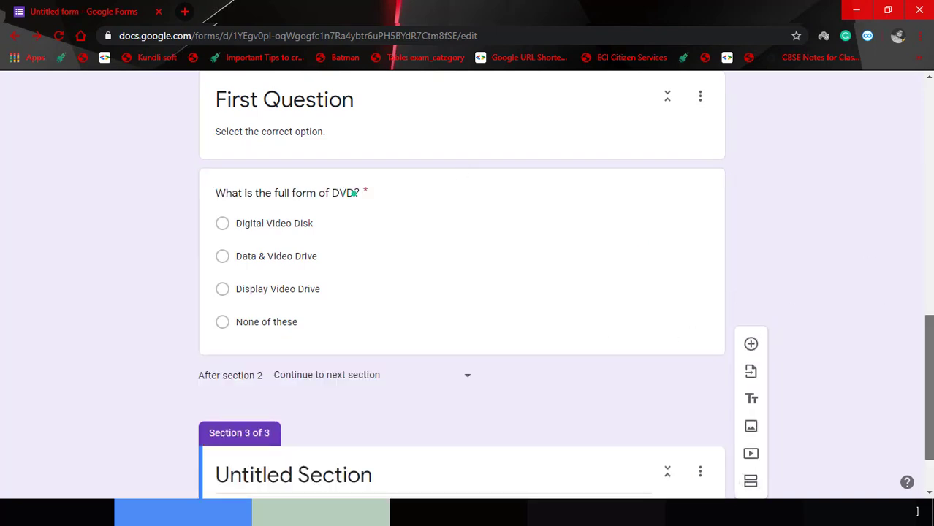
scroll(536, 404, down, 1)
click(437, 403)
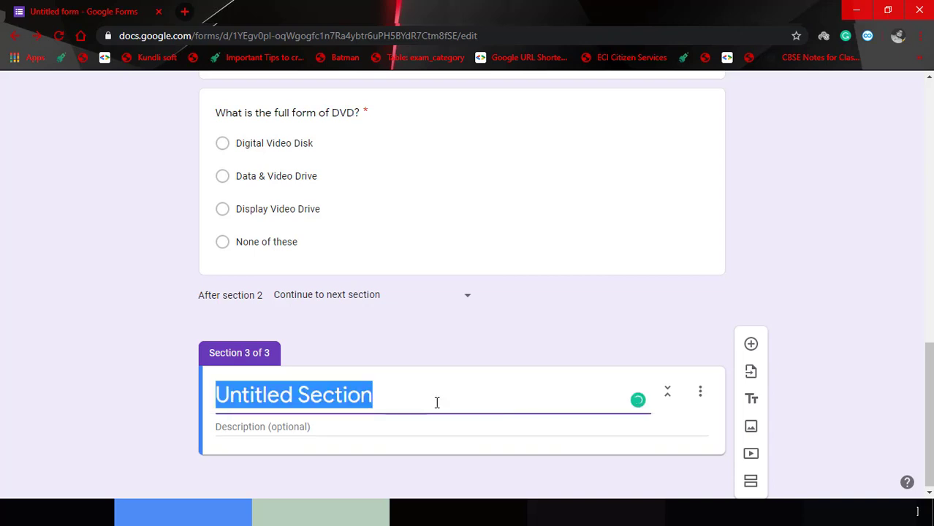
text(Second )
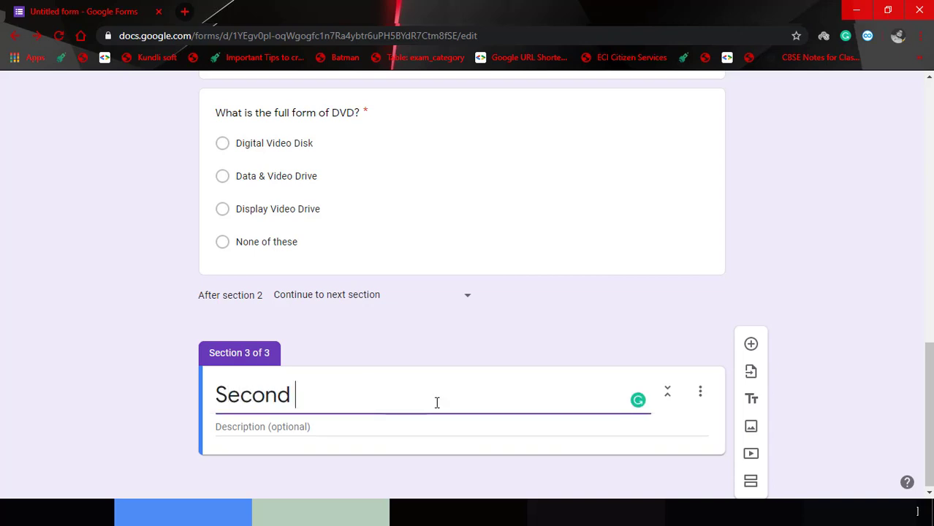
text(Question)
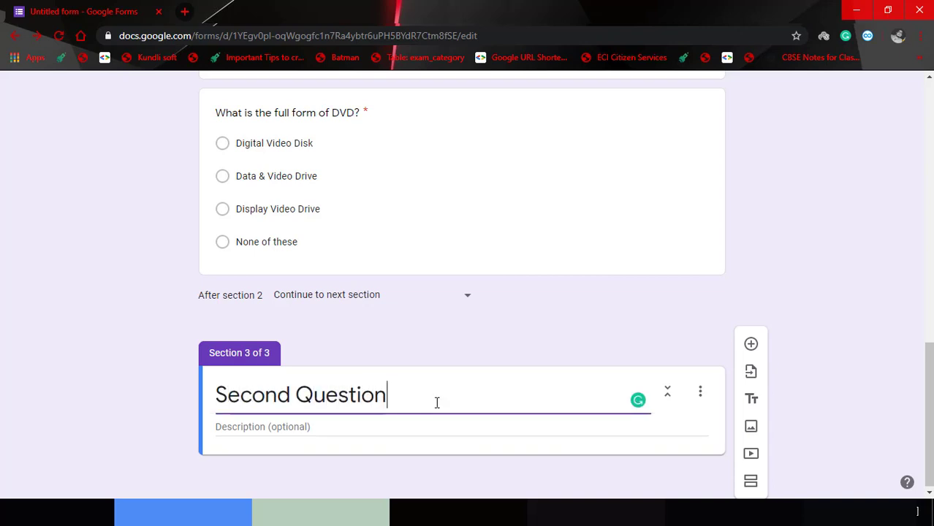
click(429, 427)
text(S)
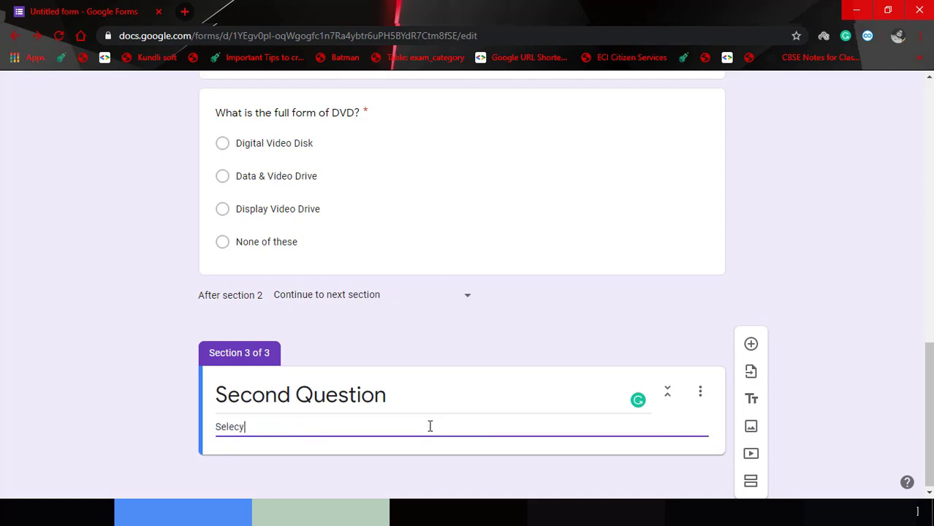
text(elect the correct option.)
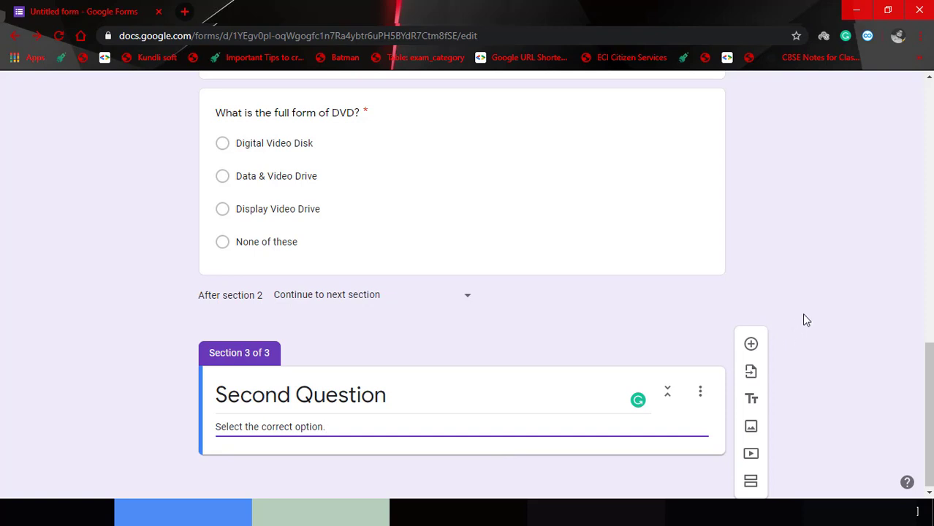
click(752, 345)
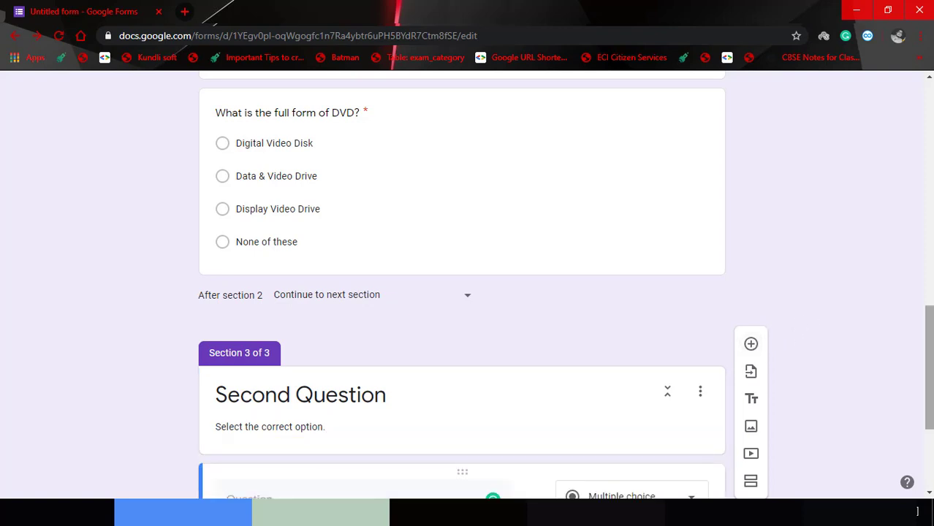
Paste 'What is the smallest unit of Memory?' with options Byte, Bit, Nibble and MegaByte.
text(What is the smallest unit of Memory?)
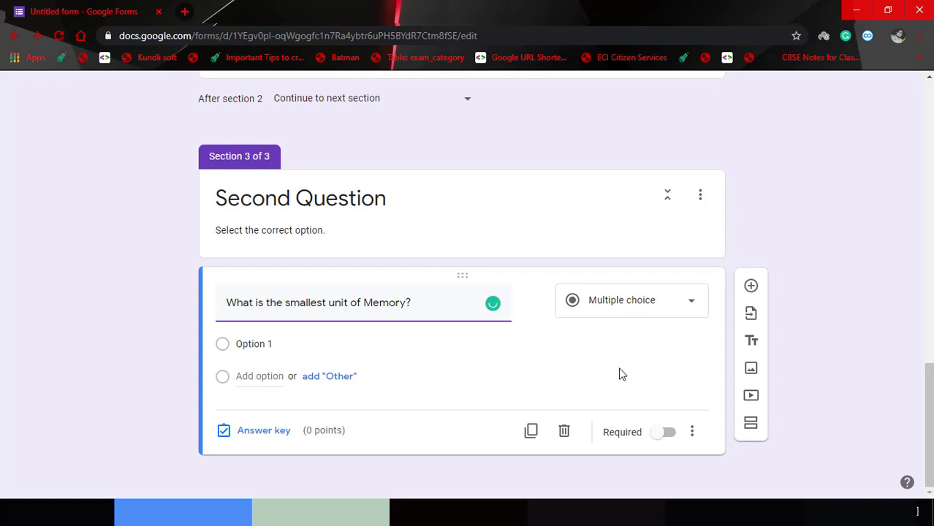
click(311, 347)
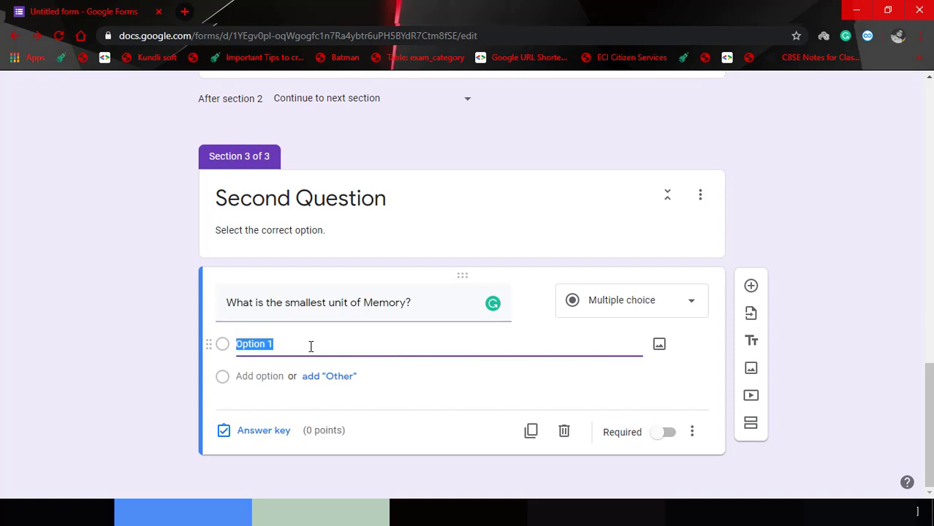
text(Byte)
click(274, 377)
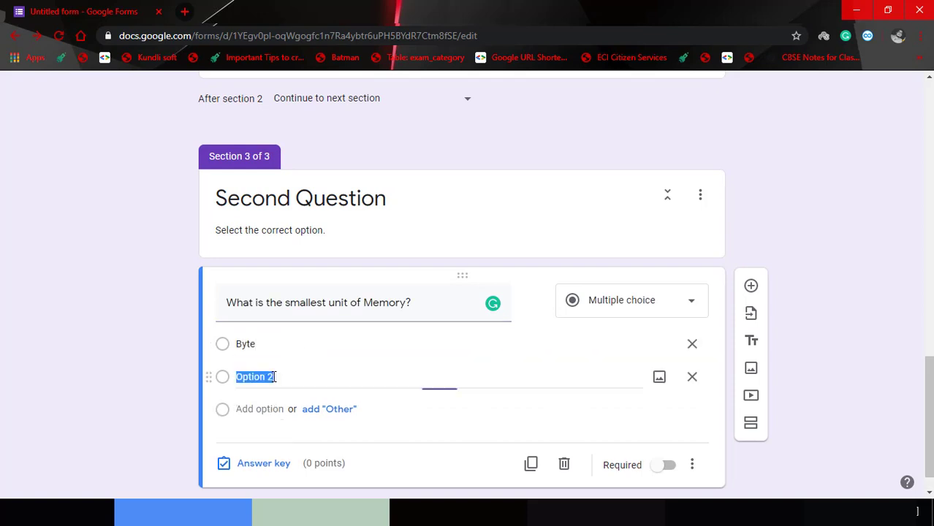
text(Bit)
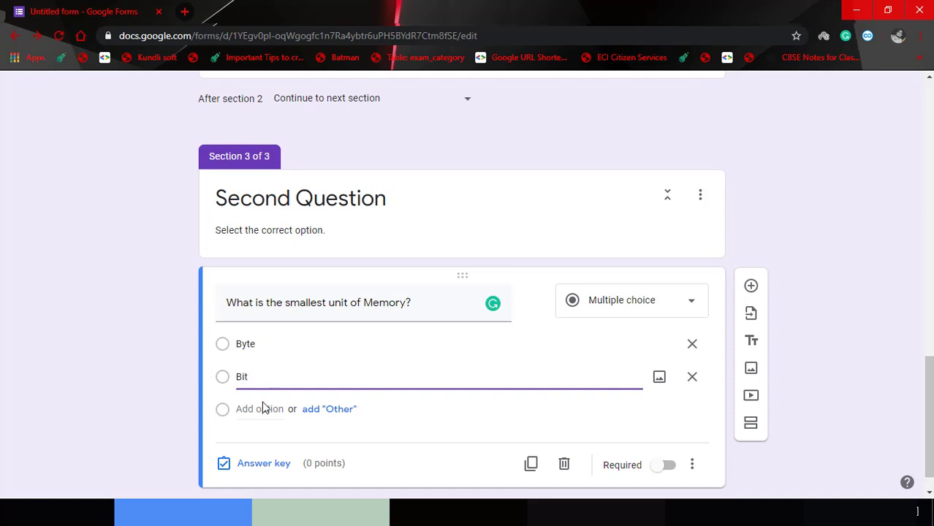
click(263, 409)
key(BackSpace)
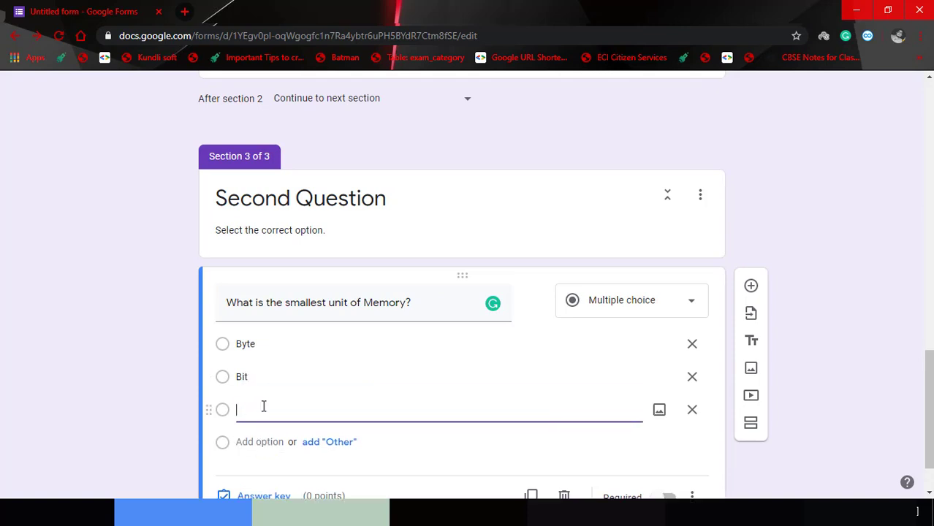
text(Nibble)
key(Return)
text(MegaByte)
scroll(731, 424, down, 2)
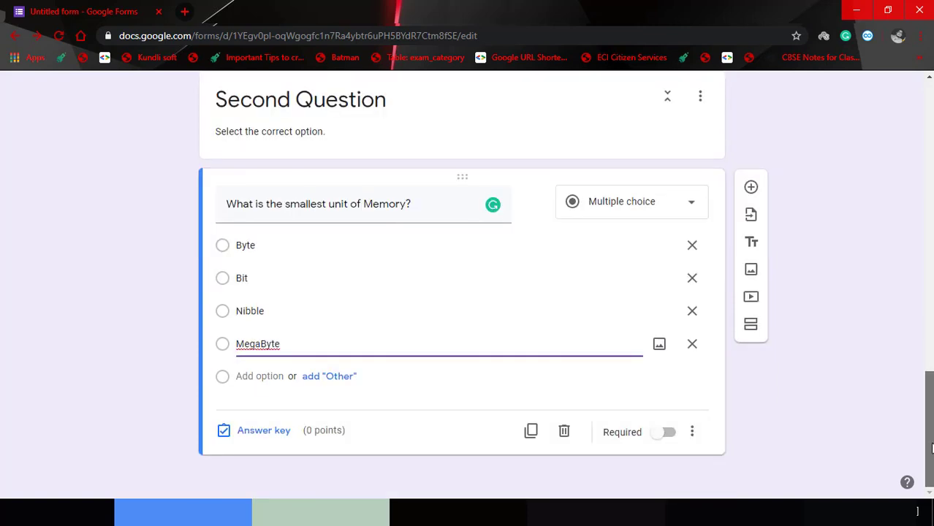
Make the memory question required and key Bit as correct for 1 point.
click(673, 440)
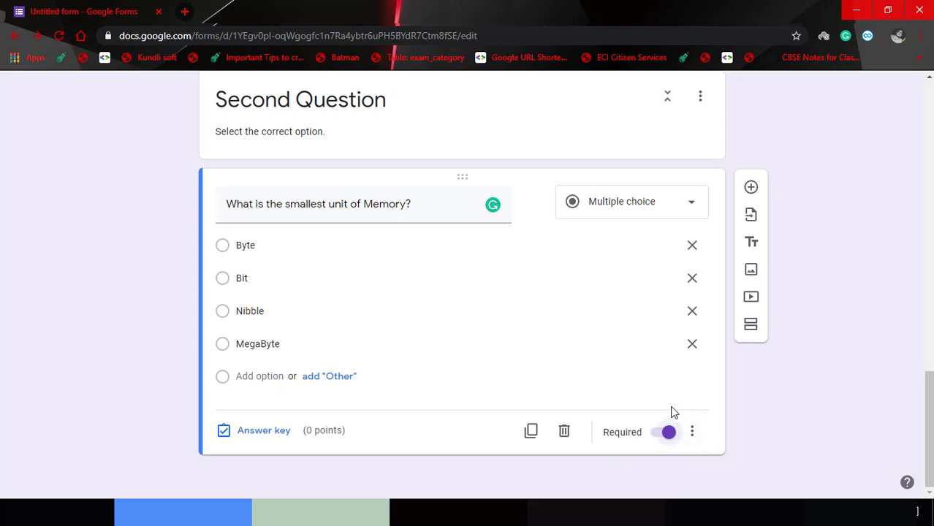
drag(930, 422, 930, 422)
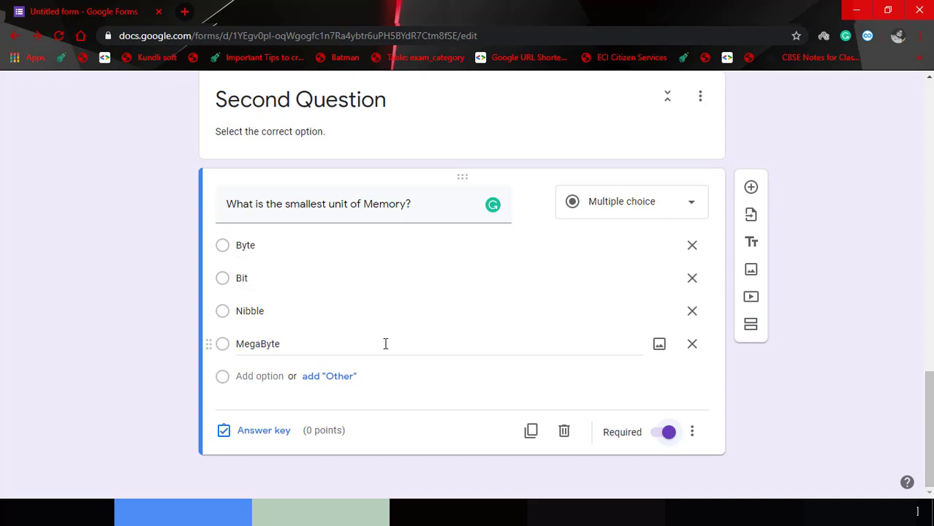
click(249, 433)
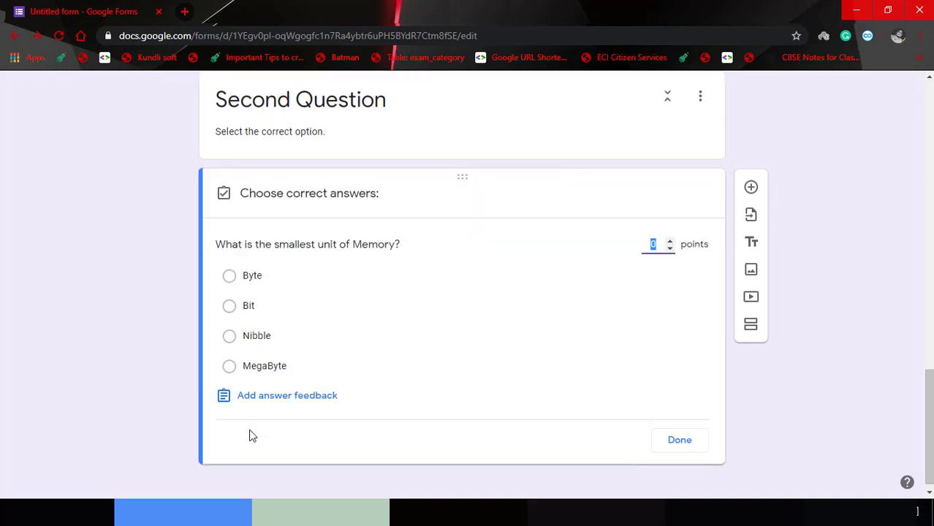
click(231, 308)
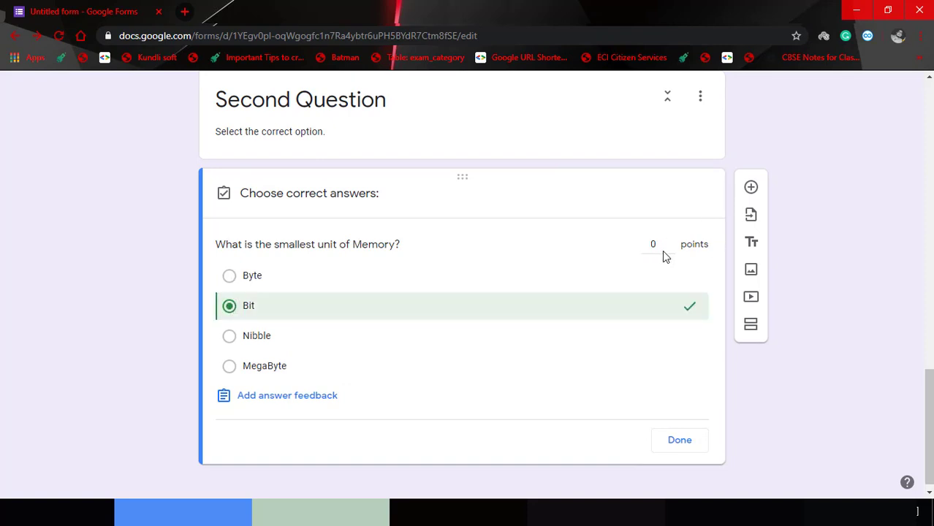
click(658, 244)
text(1)
click(695, 441)
Delete the extra blank question added below the memory question.
click(752, 188)
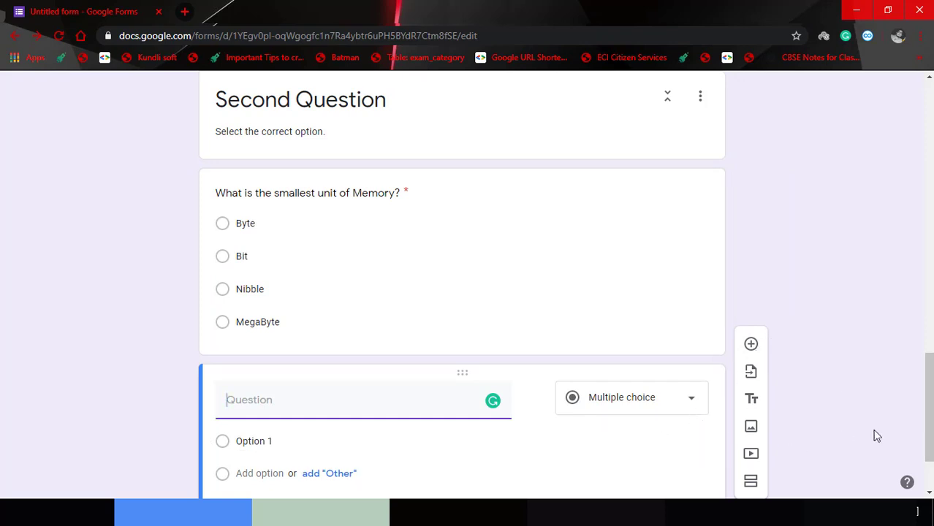
drag(930, 457, 930, 482)
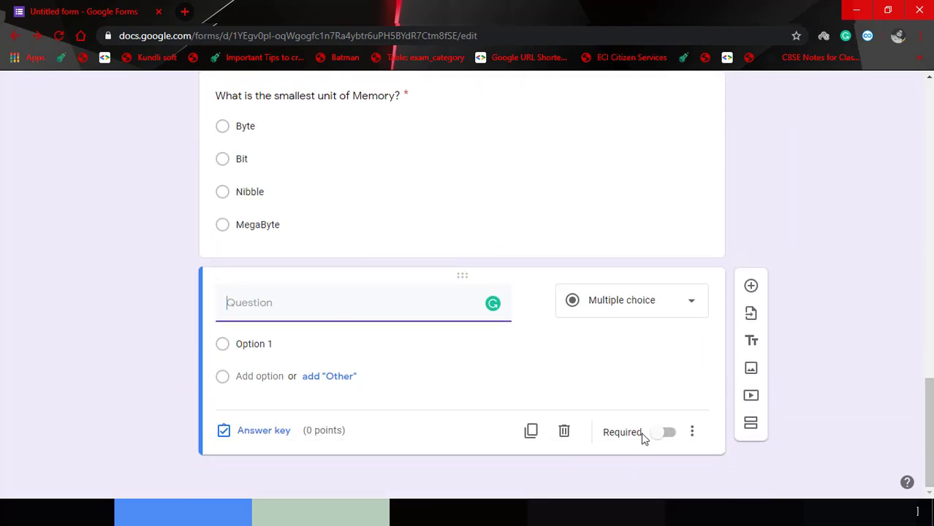
click(565, 432)
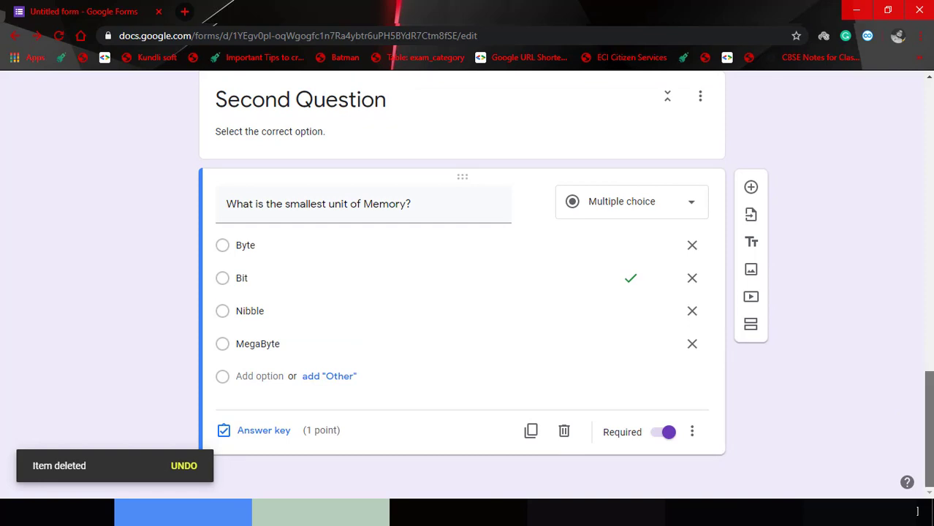
drag(930, 429, 930, 356)
scroll(804, 439, down, 4)
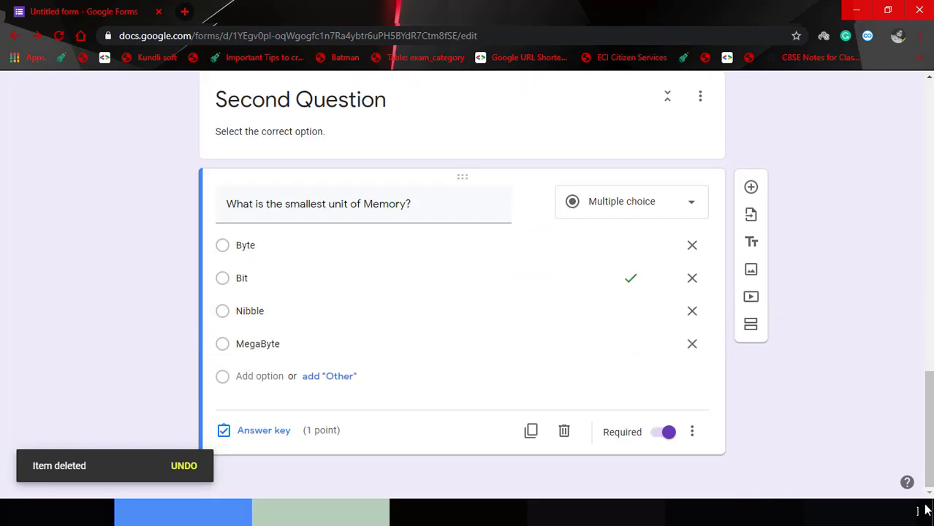
Add section 4 'Third Question' described 'True or False' and insert a blank question into it.
click(753, 325)
scroll(545, 393, down, 1)
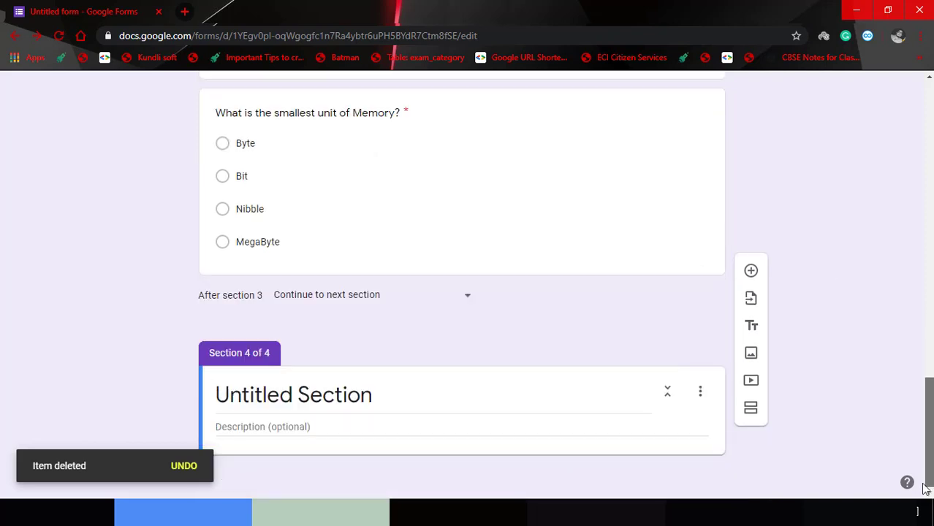
click(509, 397)
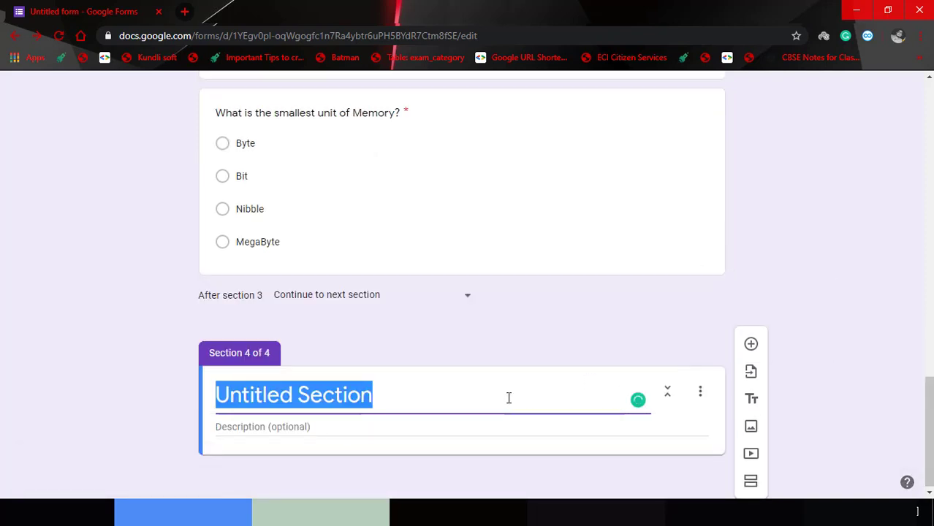
text(Thr)
key(BackSpace)
text(i)
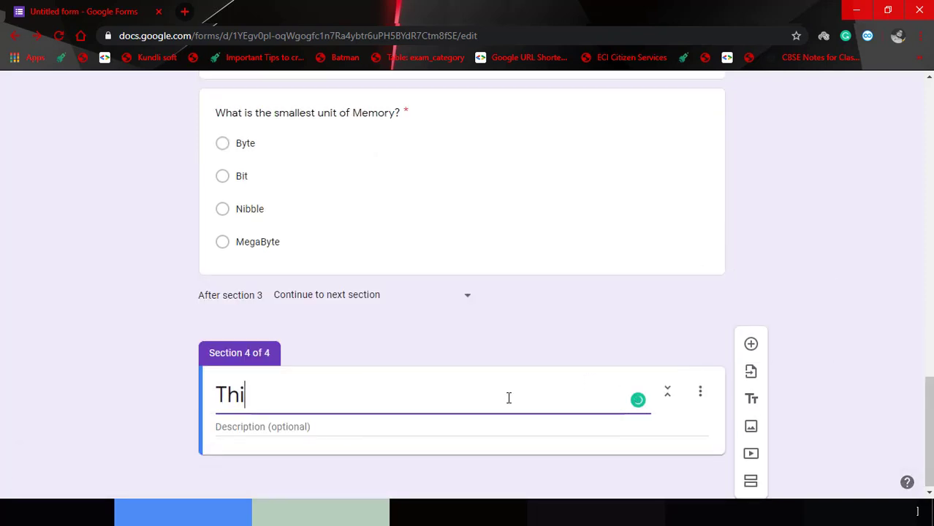
text(rd Ques)
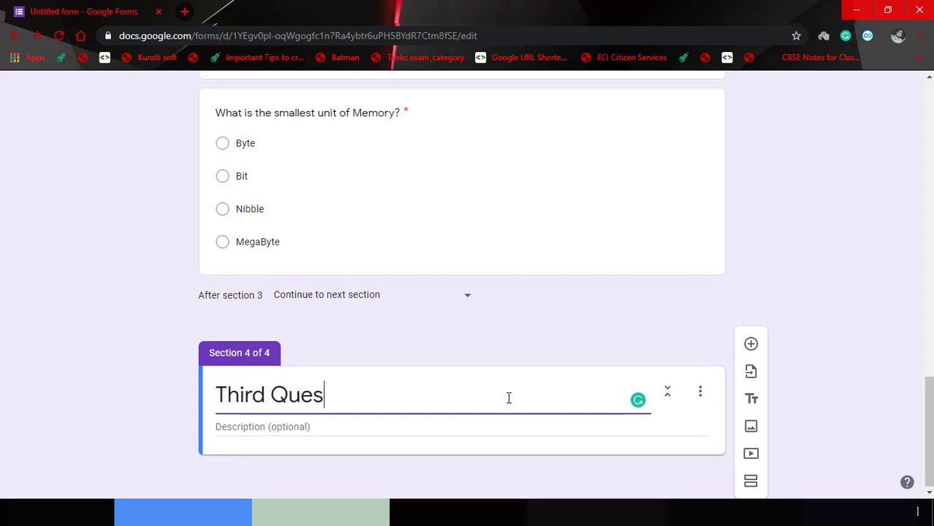
text(tion)
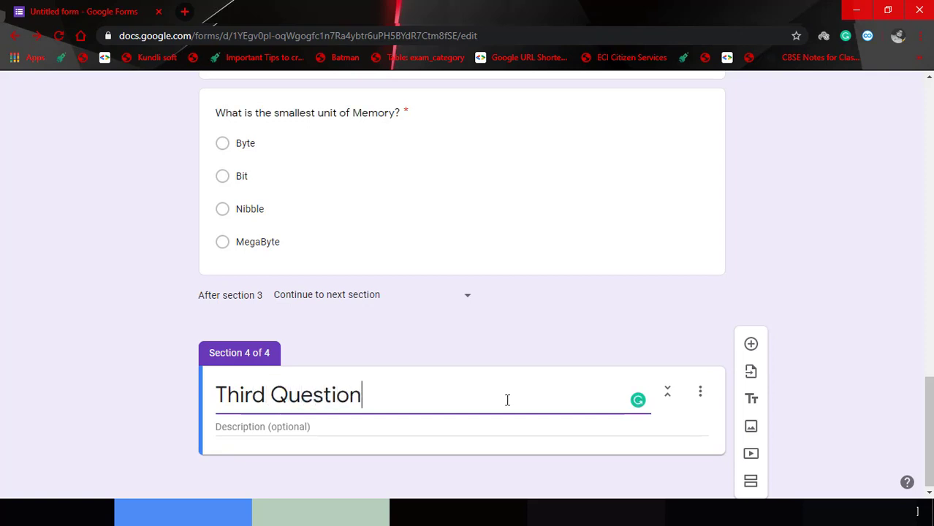
click(500, 426)
text(T)
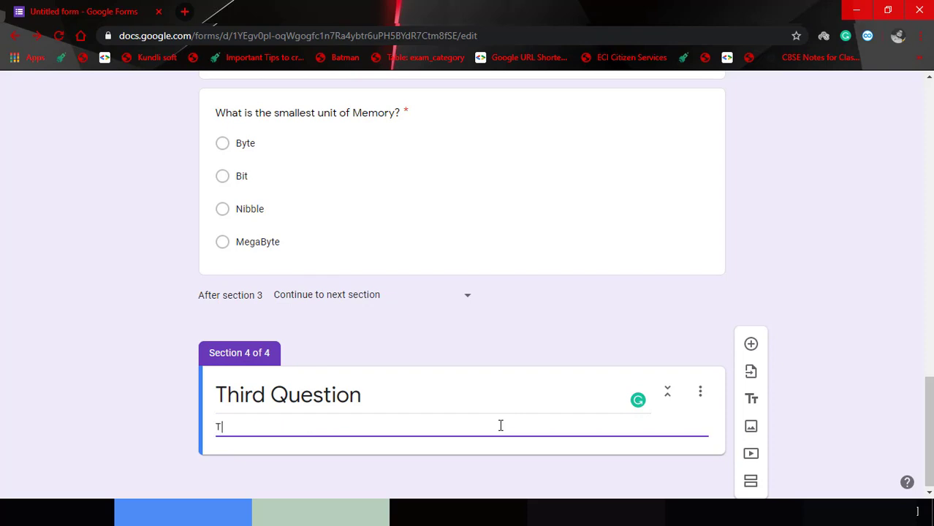
text(rue or False)
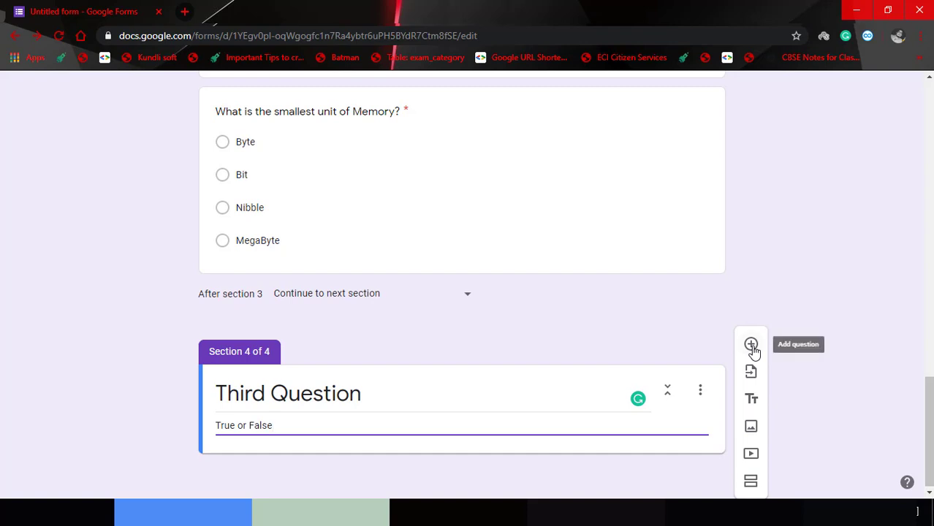
click(752, 345)
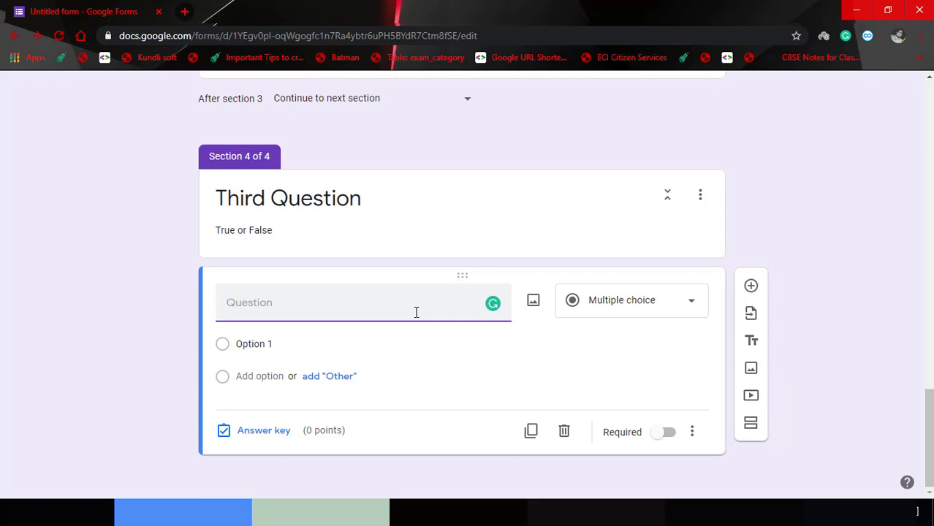
Write the multiple-choice question 'A Byte is a combination of 4bits.' with options True and False.
text(A Byte is a combination of 4bits o)
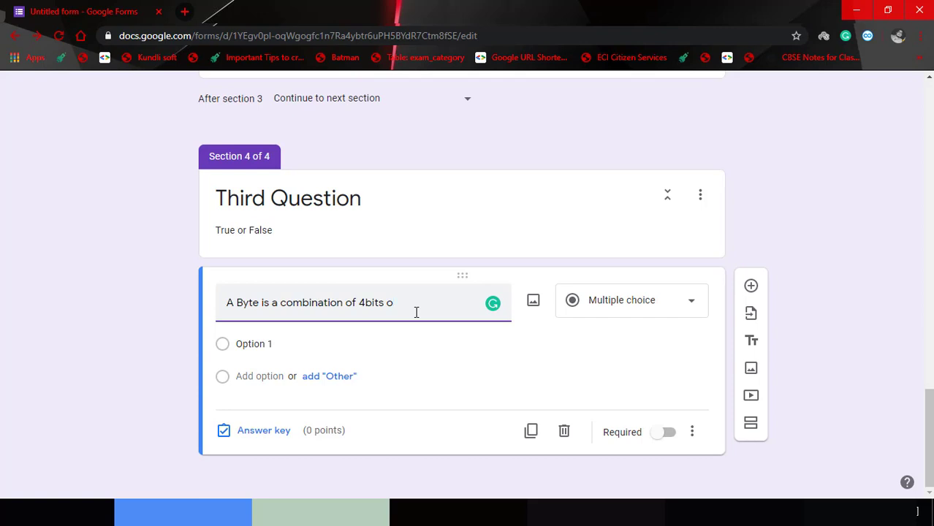
key(BackSpace)
key(BackSpace)
text(.)
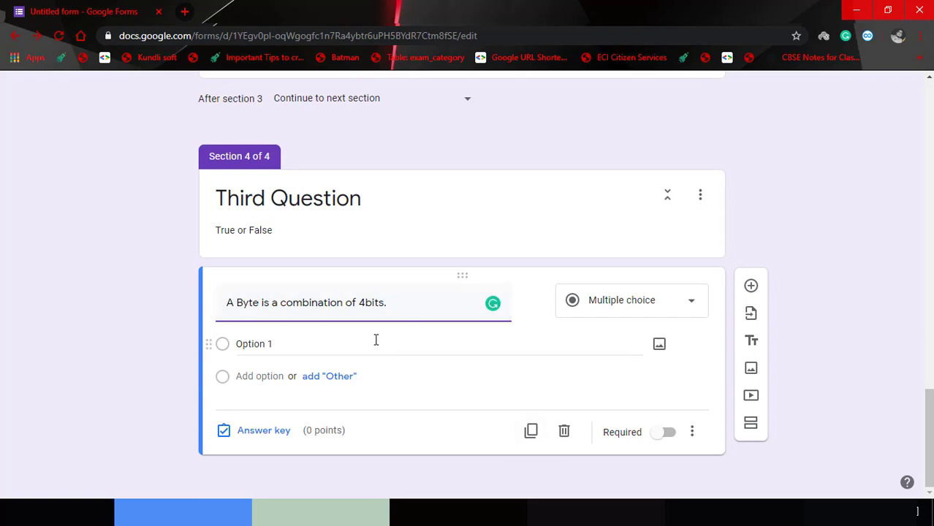
click(667, 299)
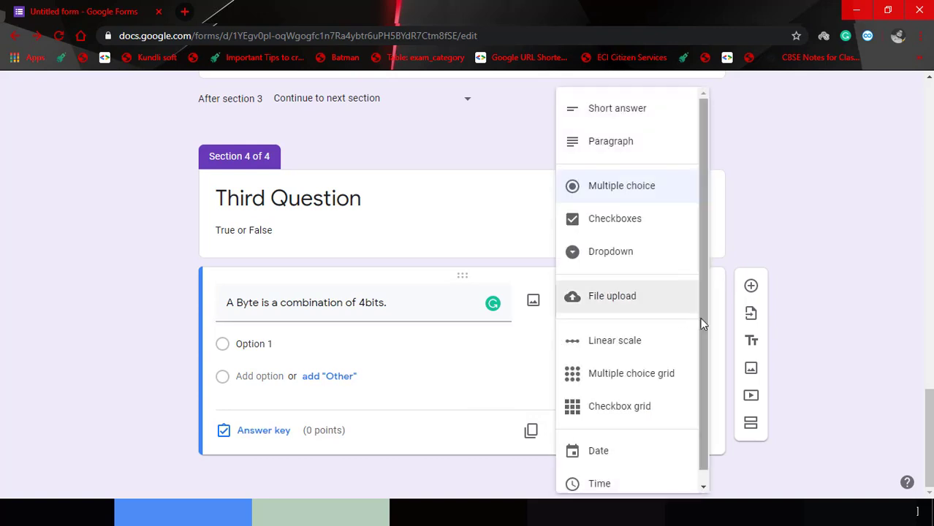
click(495, 343)
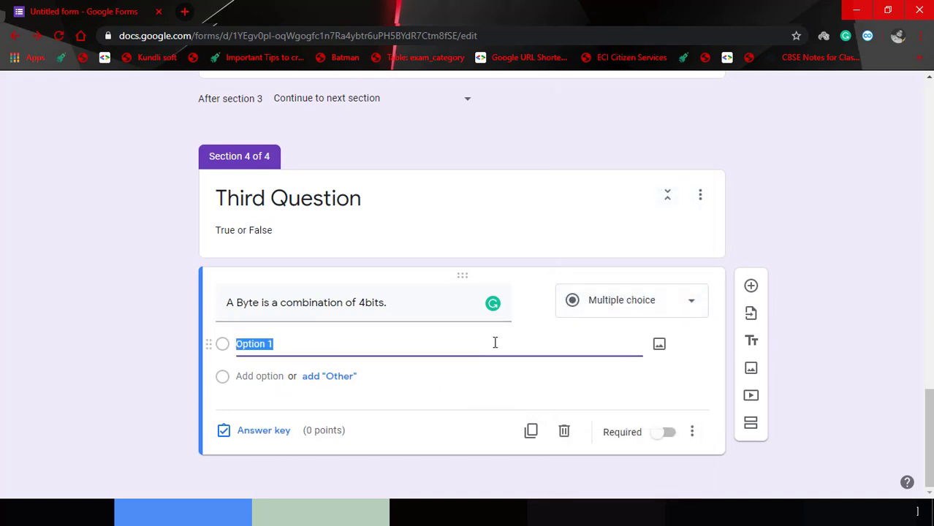
text(True)
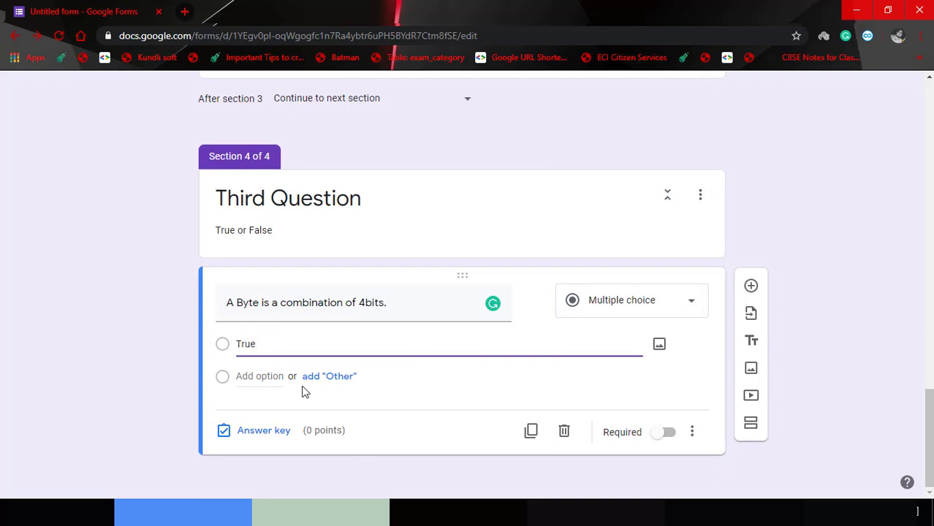
click(261, 384)
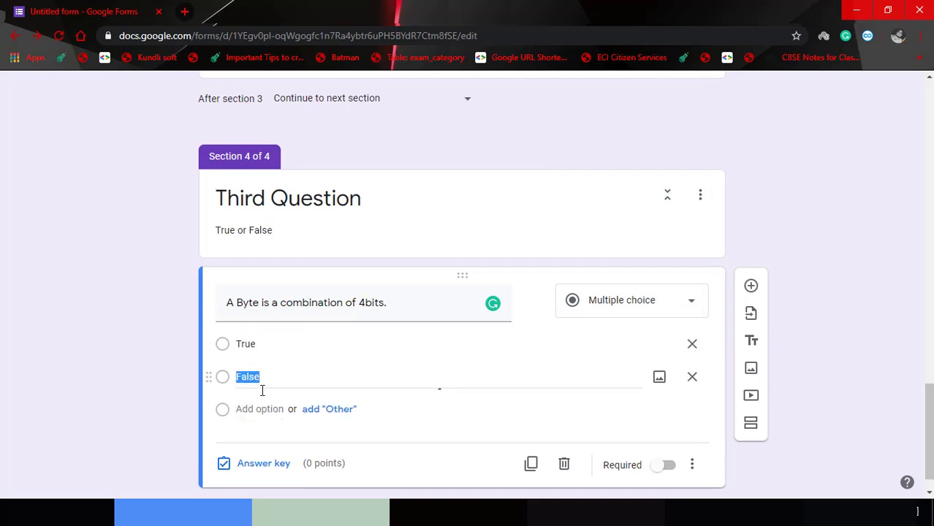
click(429, 436)
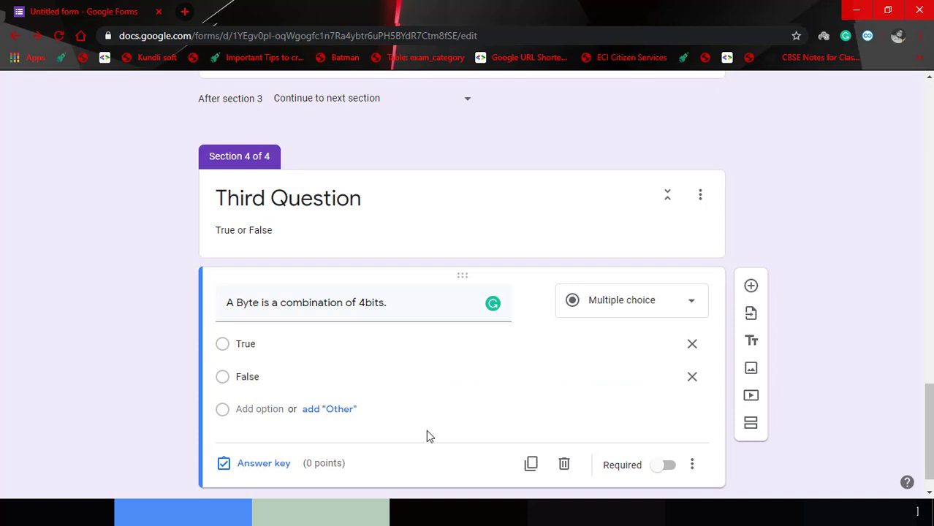
click(271, 463)
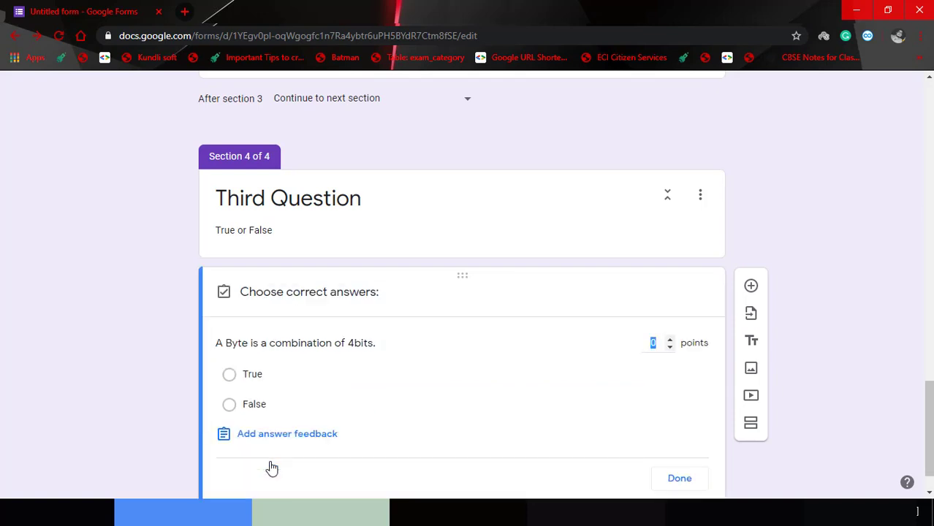
Key False as the byte question's correct answer, set its points, and make it required.
click(231, 407)
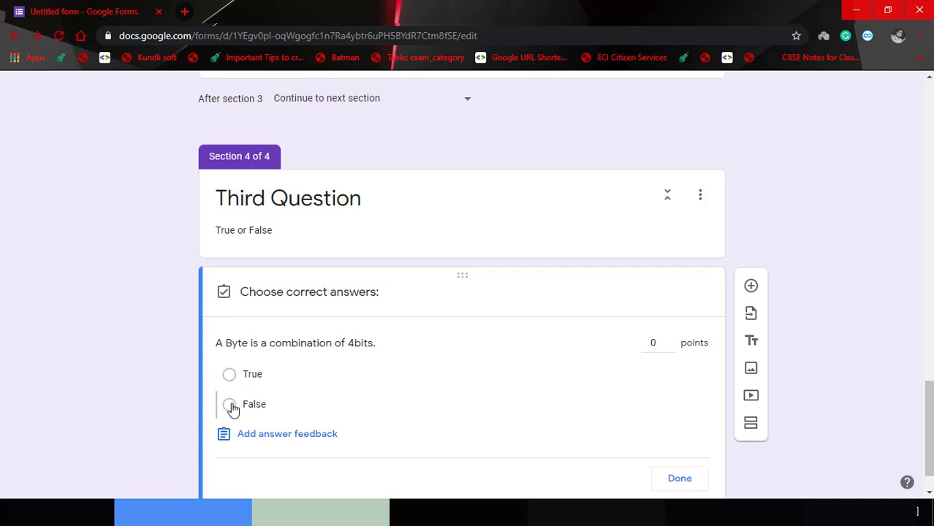
double_click(652, 341)
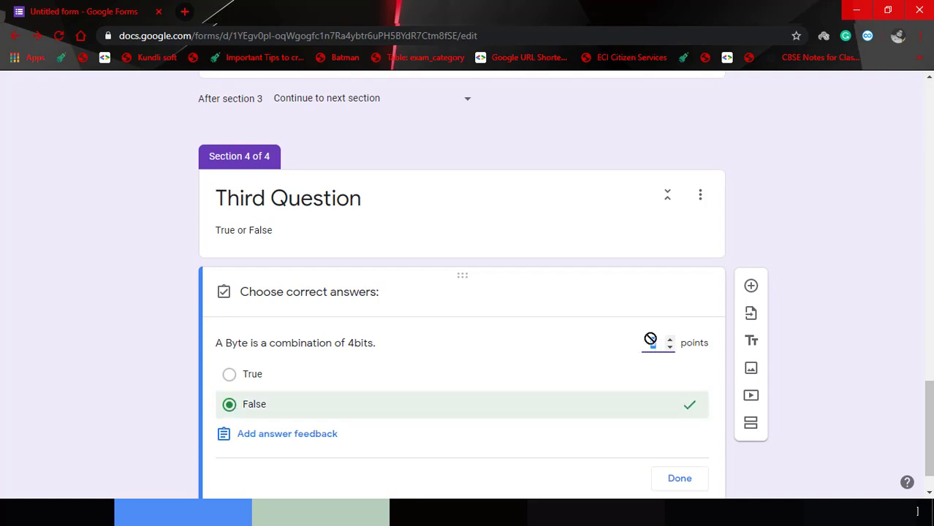
text(2)
click(675, 477)
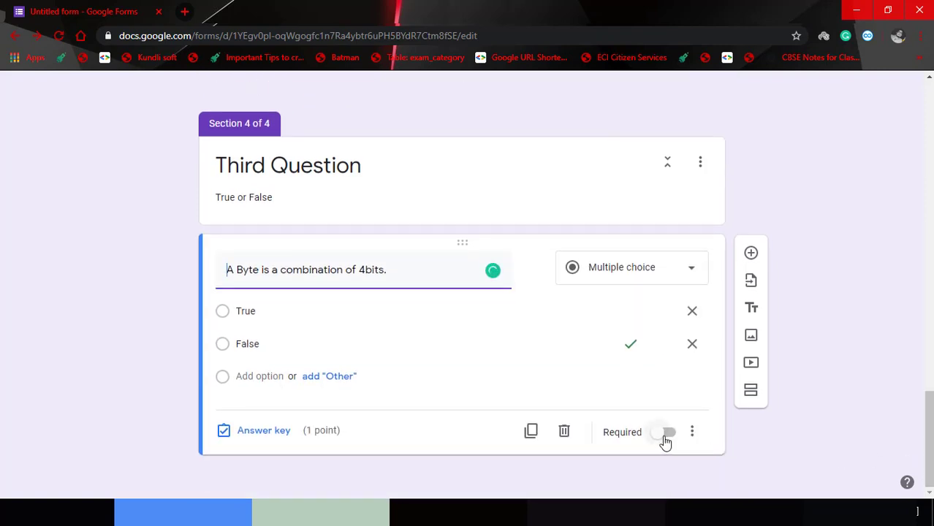
click(666, 437)
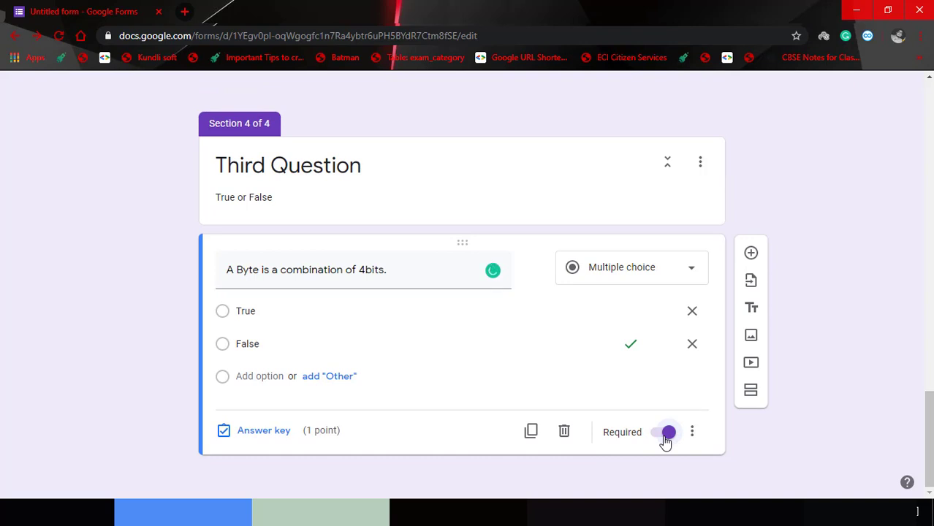
Delete the extra blank question and add a new section after the byte question.
click(751, 253)
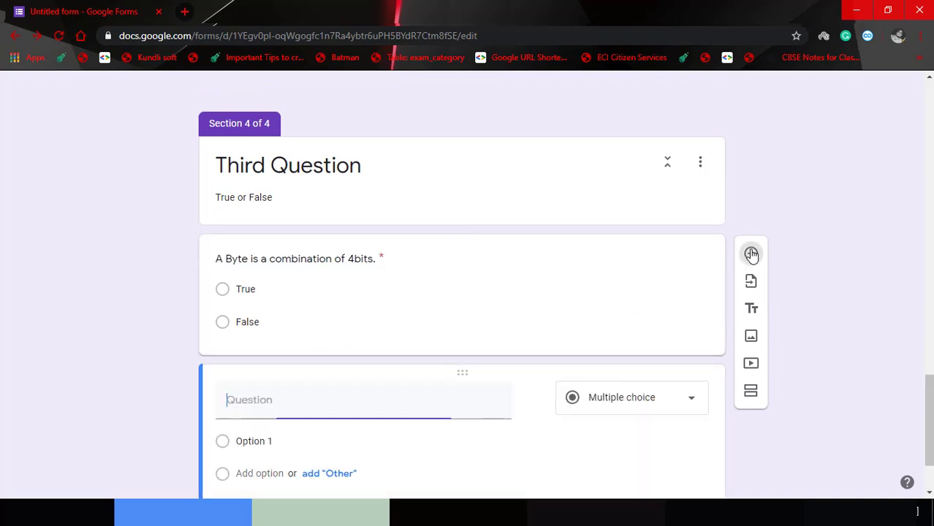
drag(930, 440, 908, 492)
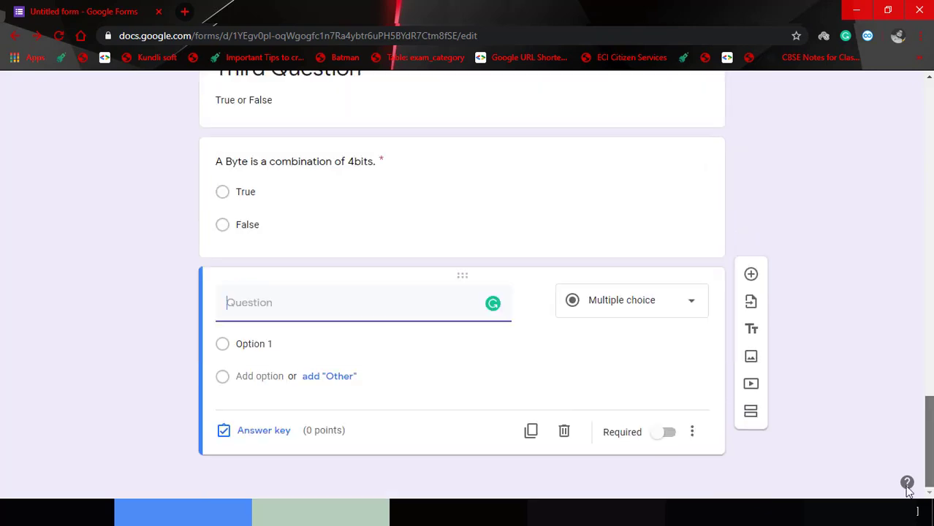
click(564, 436)
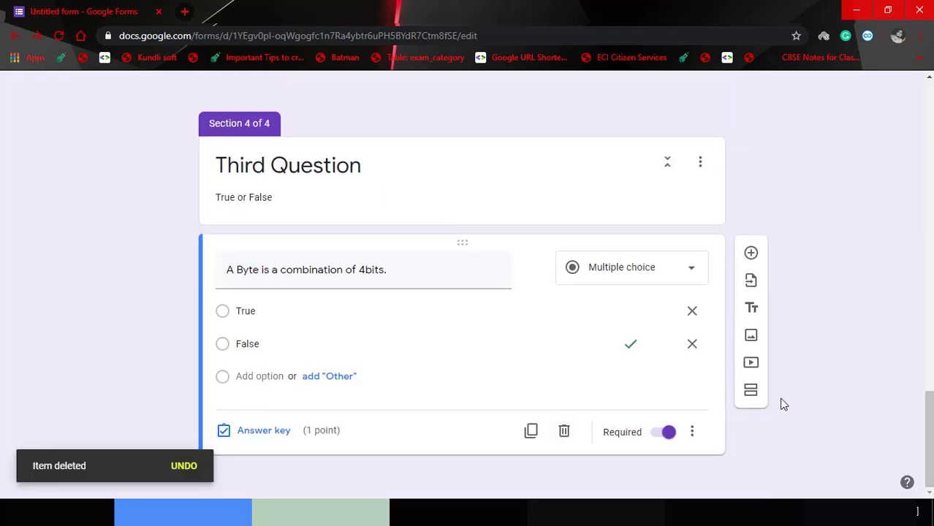
click(753, 394)
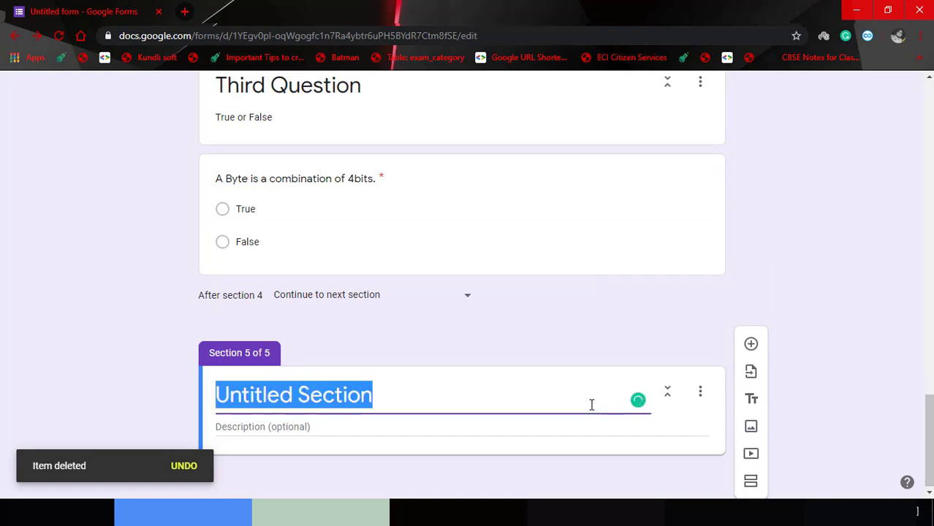
Title section 5 'Fourth Question', describe it 'Fill in the blank.', and insert a blank question.
key(BackSpace)
text(Fou)
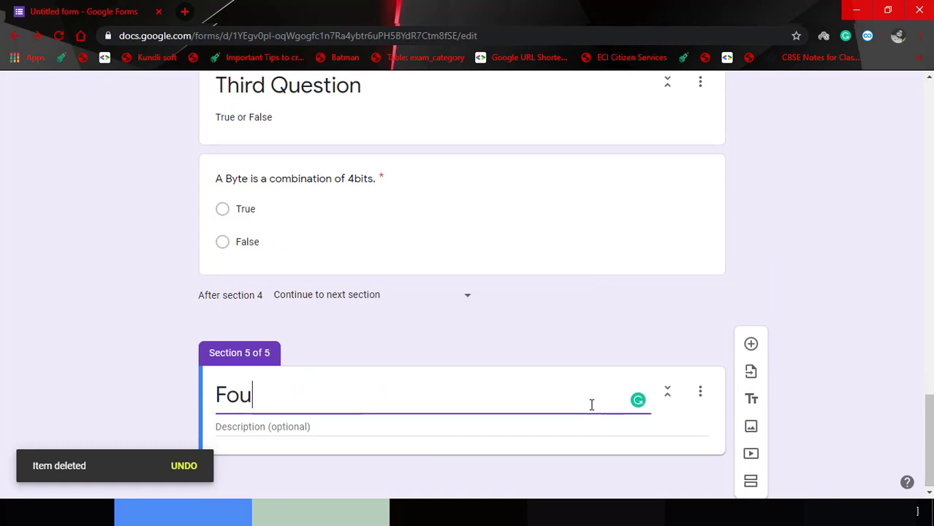
text(rth Q)
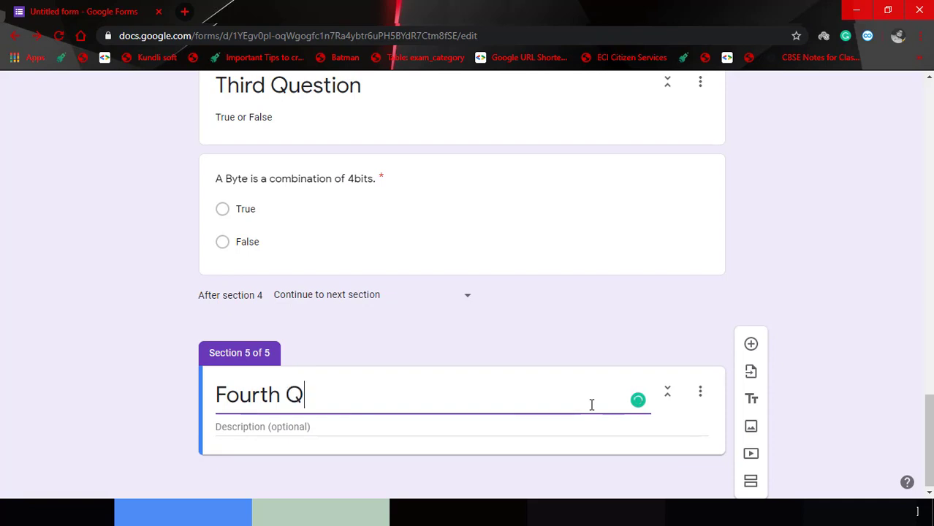
text(uestion)
click(549, 427)
text(Fill in th)
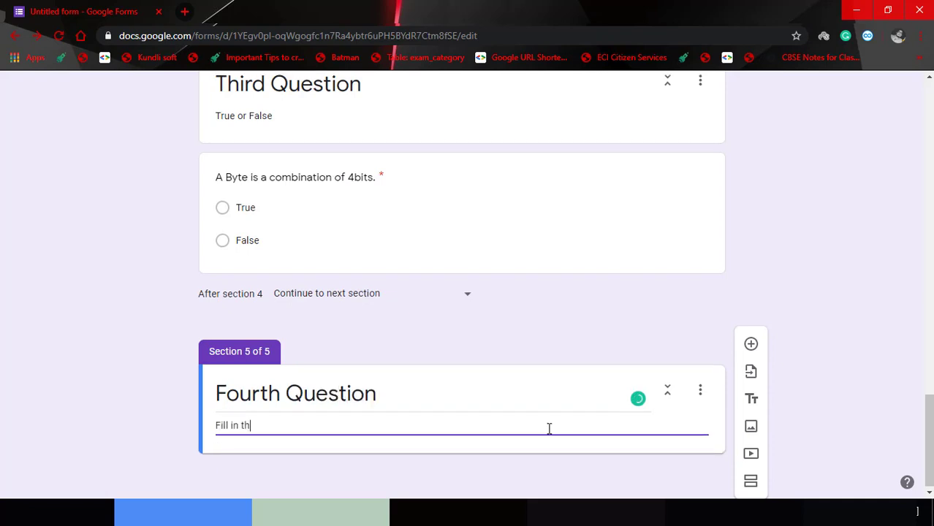
text(e blank.)
click(750, 345)
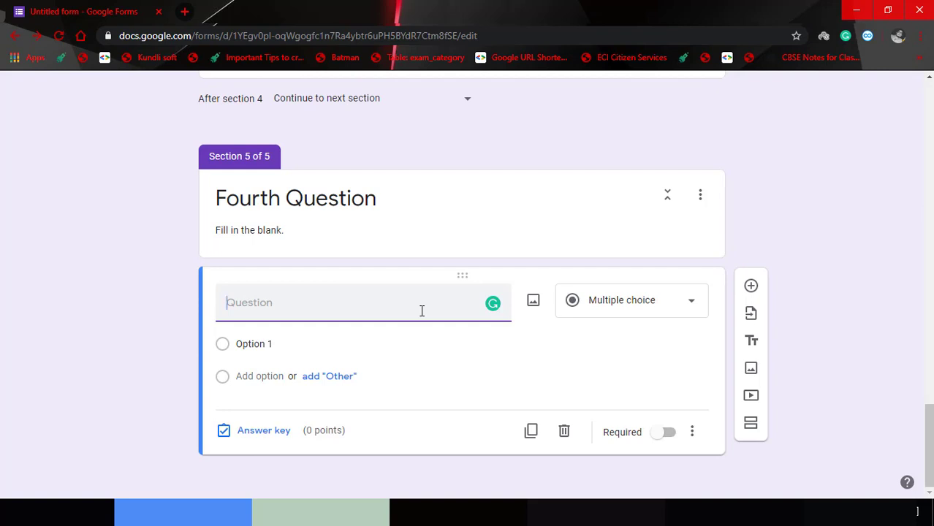
Paste '_________ language is directly understood by the computer.' as the question and make it short answer.
text(___)
key(BackSpace)
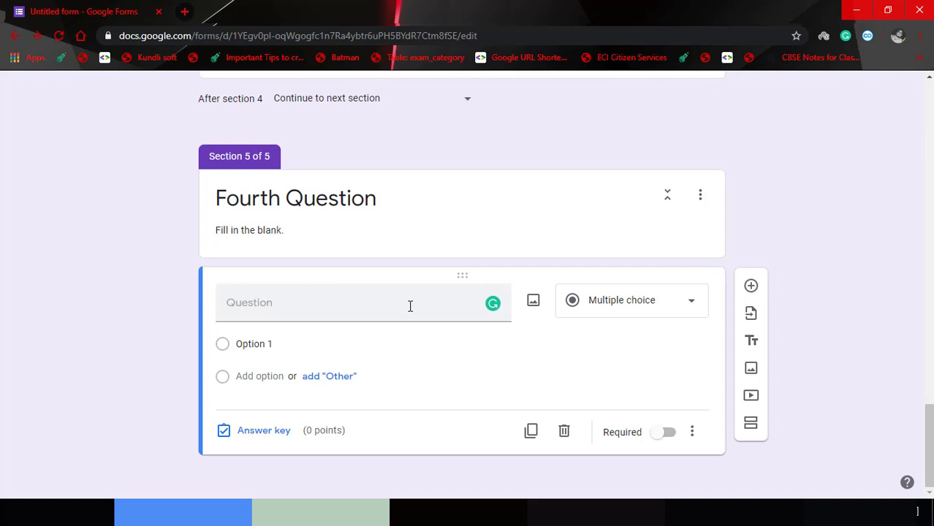
click(410, 306)
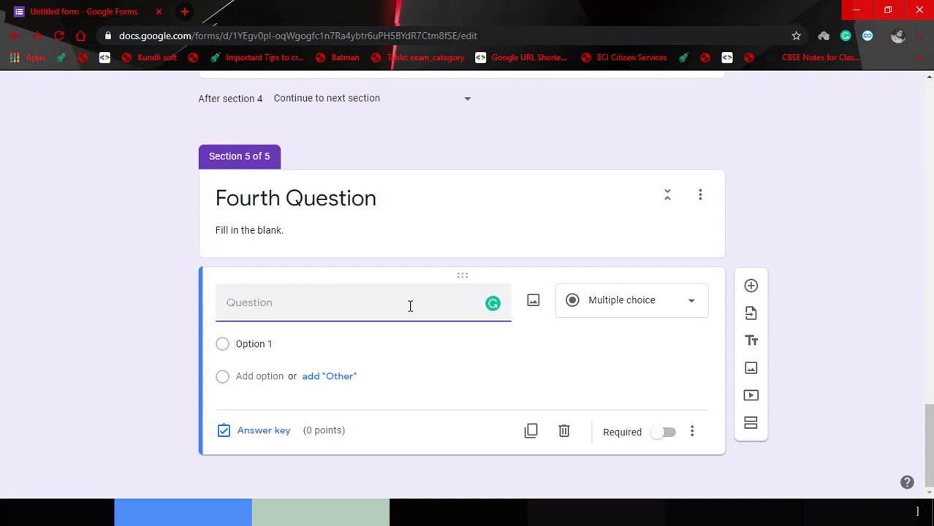
text(a. __________ language is directly understood by the computer.)
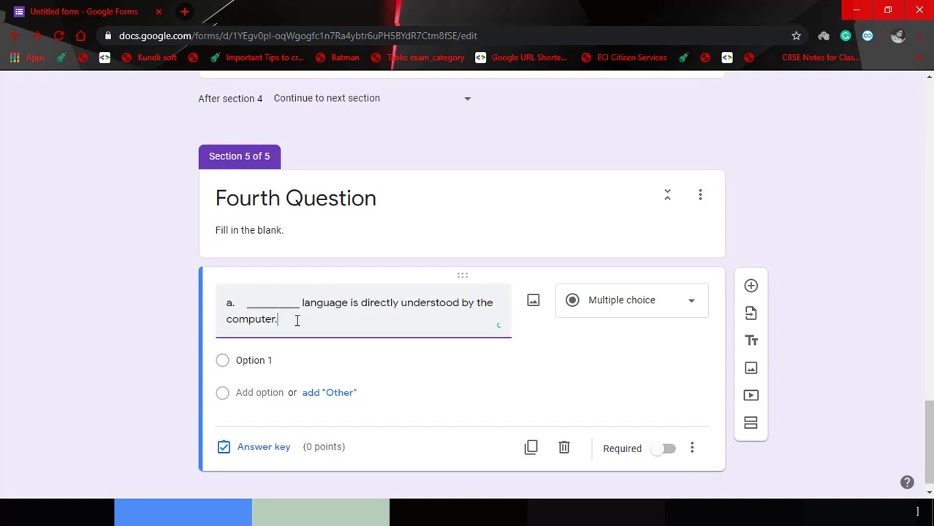
click(245, 302)
key(BackSpace)
key(BackSpace)
key(BackSpace)
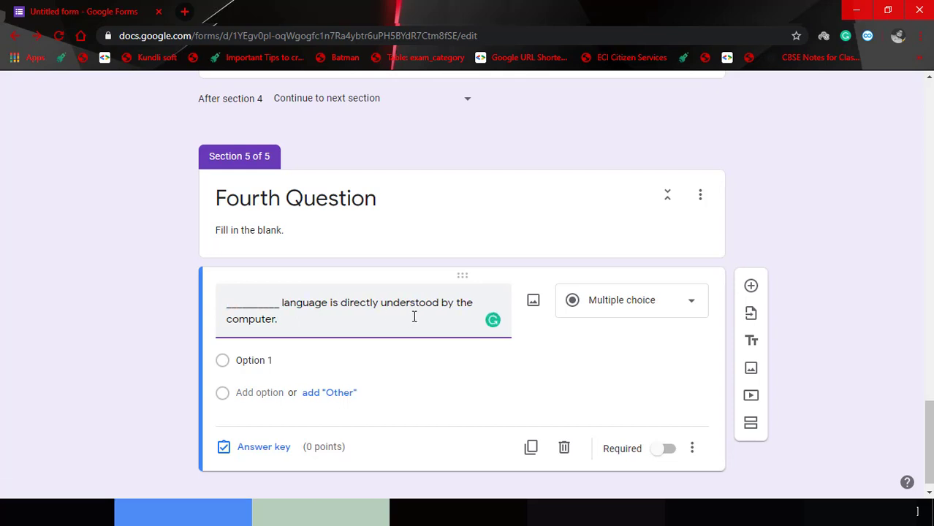
click(636, 302)
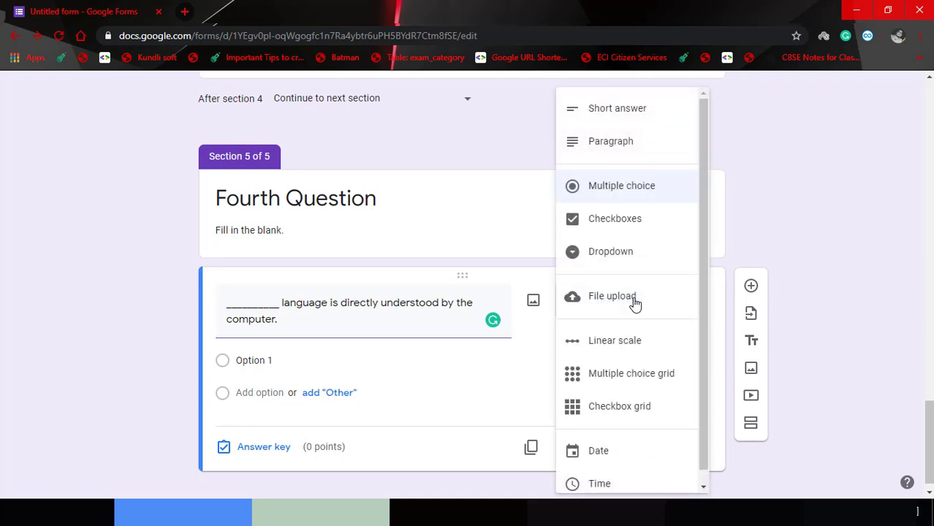
click(650, 124)
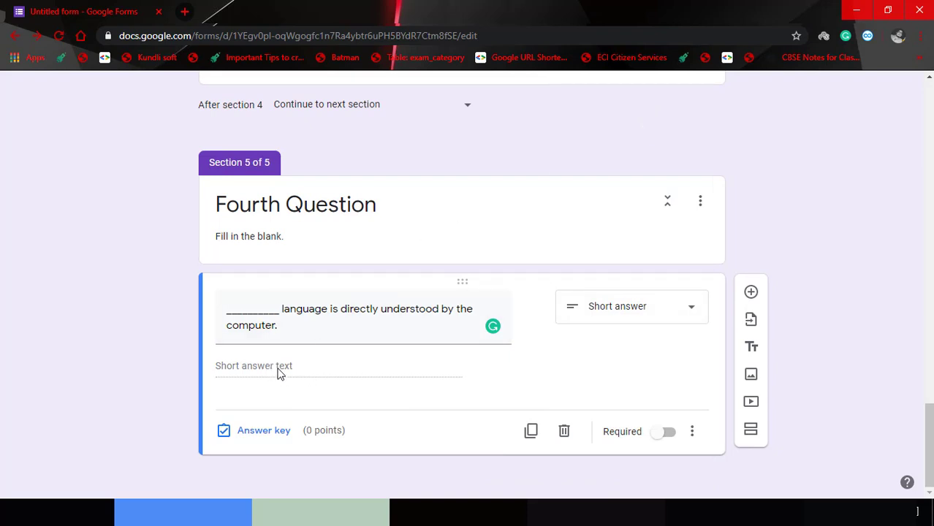
Add Machine Language and Binary Language as accepted answers in the answer key.
click(265, 431)
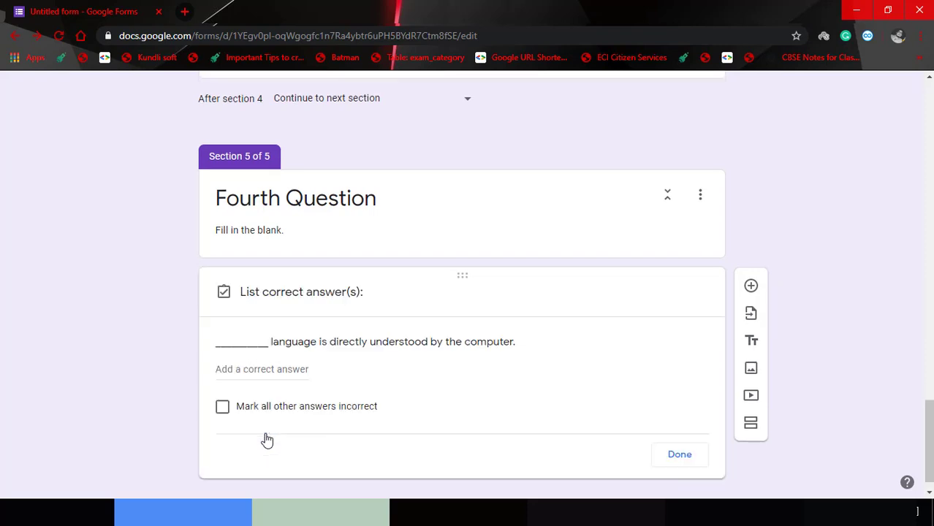
click(248, 374)
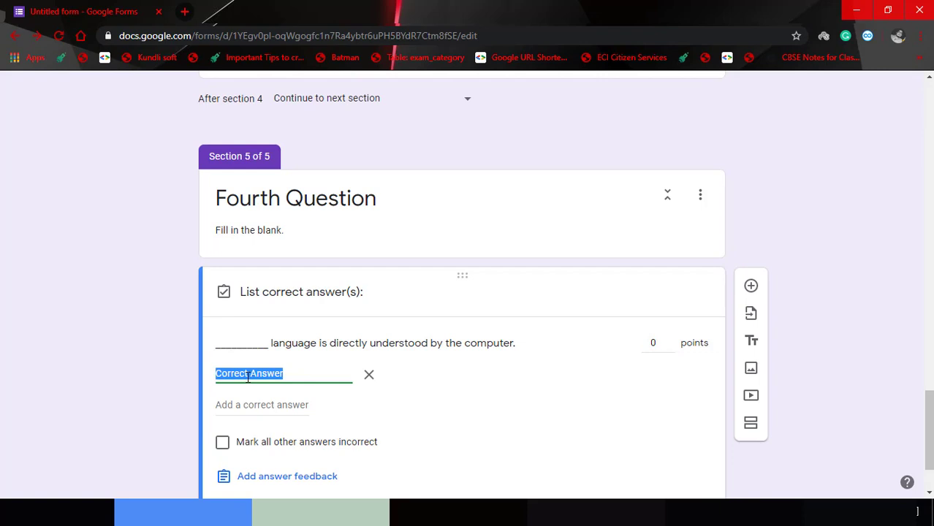
text(Memor)
key(BackSpace)
key(BackSpace)
key(BackSpace)
key(BackSpace)
key(BackSpace)
text(Machine Language)
click(264, 406)
text(B)
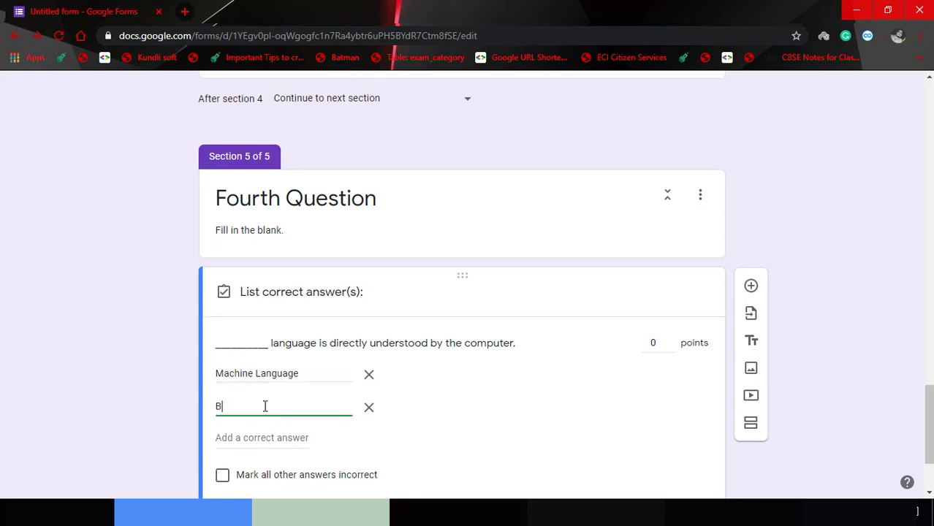
text(inary Language)
Mark all other answers incorrect, set the question's points, and make it required.
scroll(811, 345, down, 2)
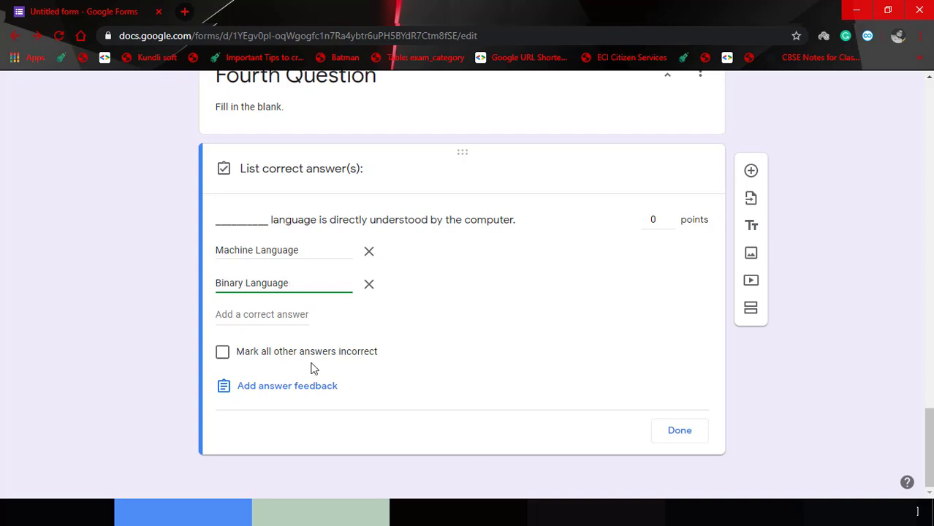
click(223, 353)
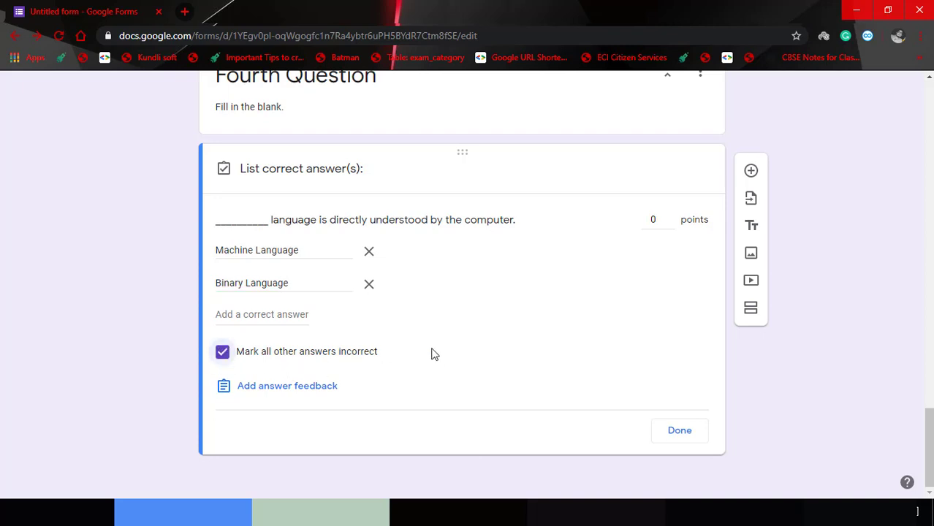
click(657, 222)
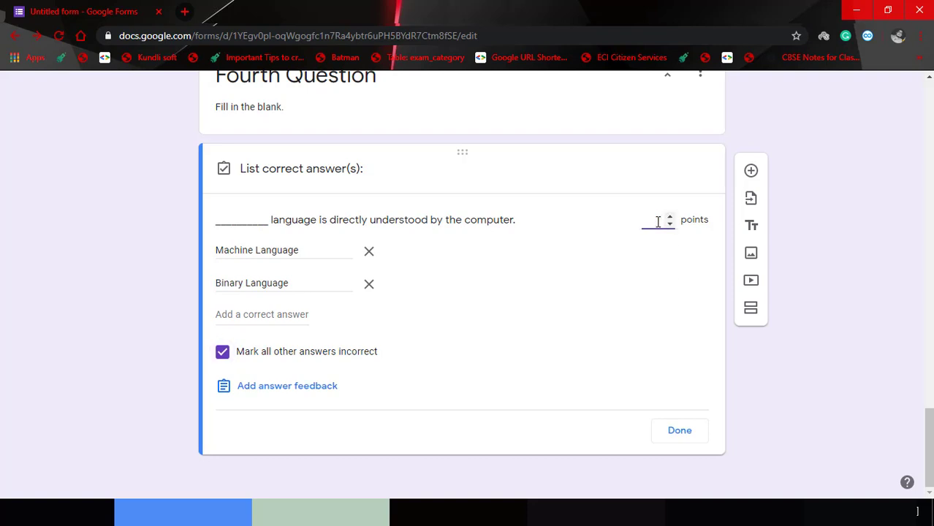
click(698, 432)
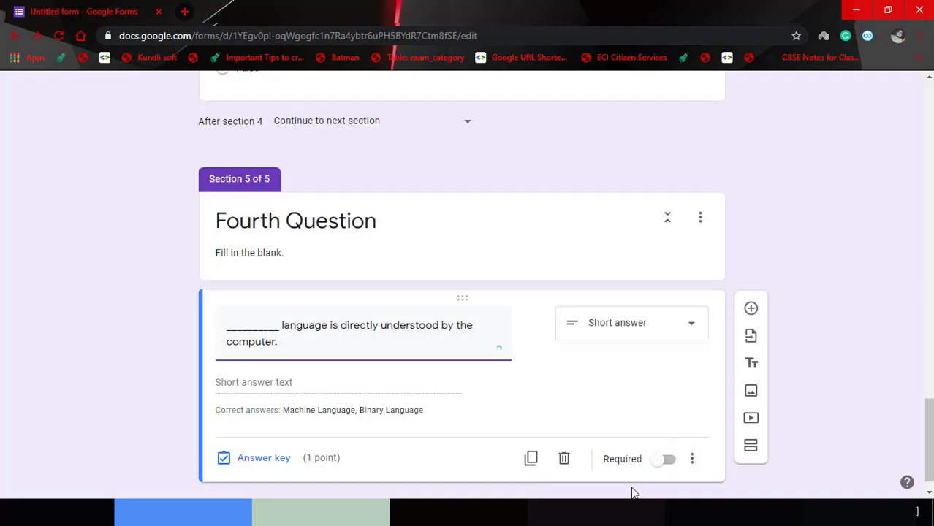
click(669, 460)
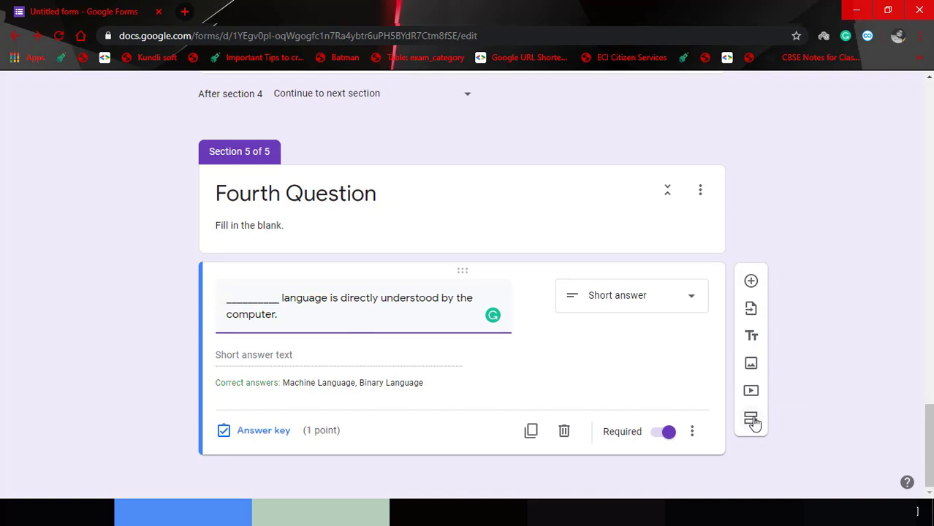
Add section 'Fifth Question' described 'Picture Based Question' and insert a blank question into it.
click(753, 421)
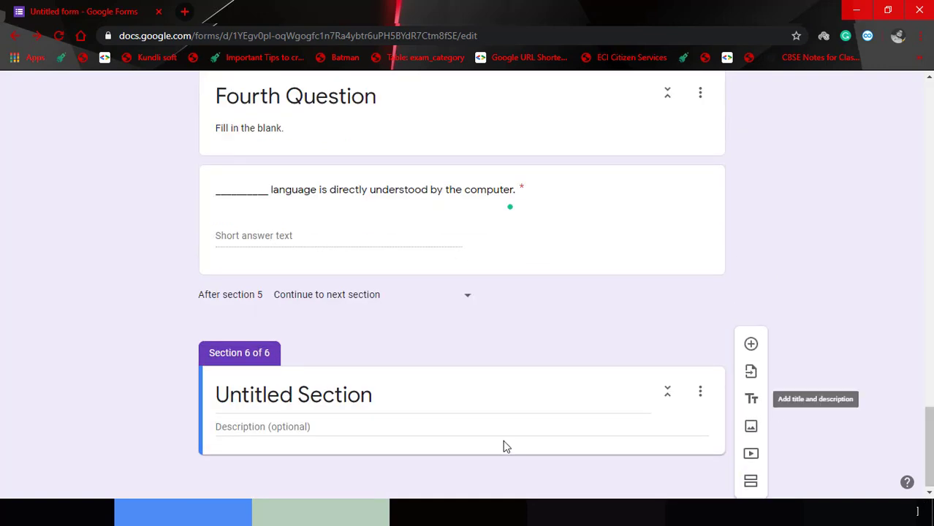
click(350, 401)
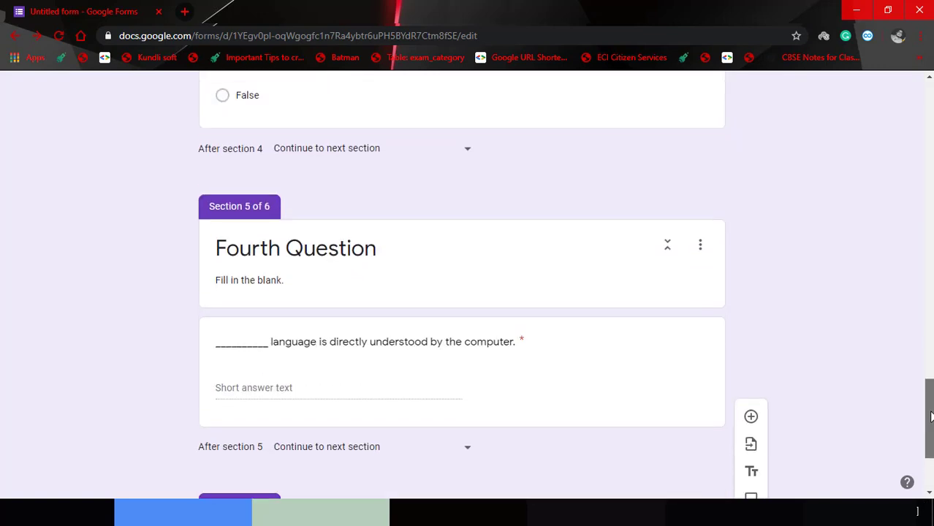
text(Fifth )
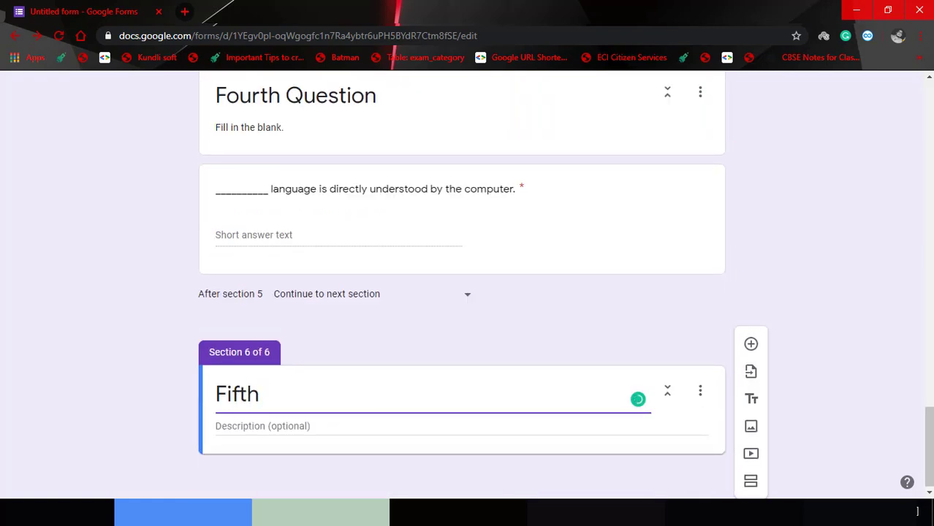
text(Question)
click(618, 427)
text(Pi)
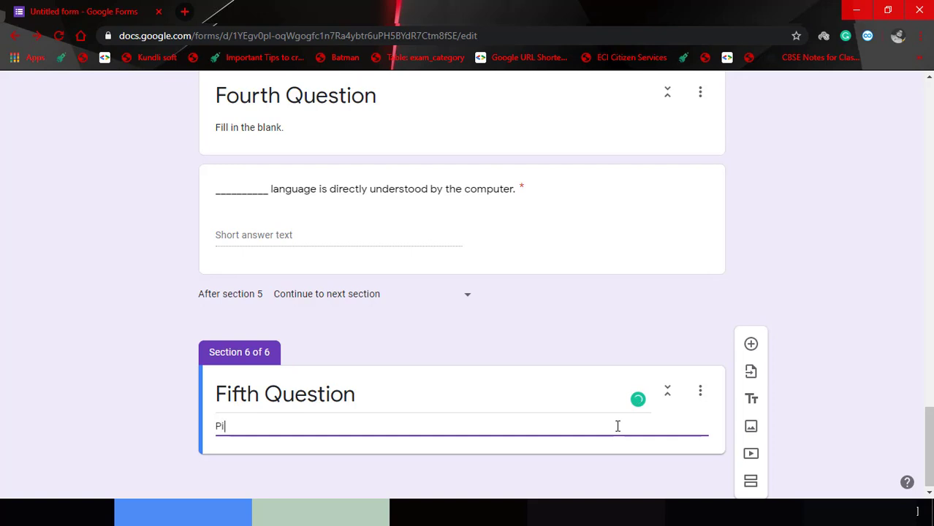
text(cture Based Question)
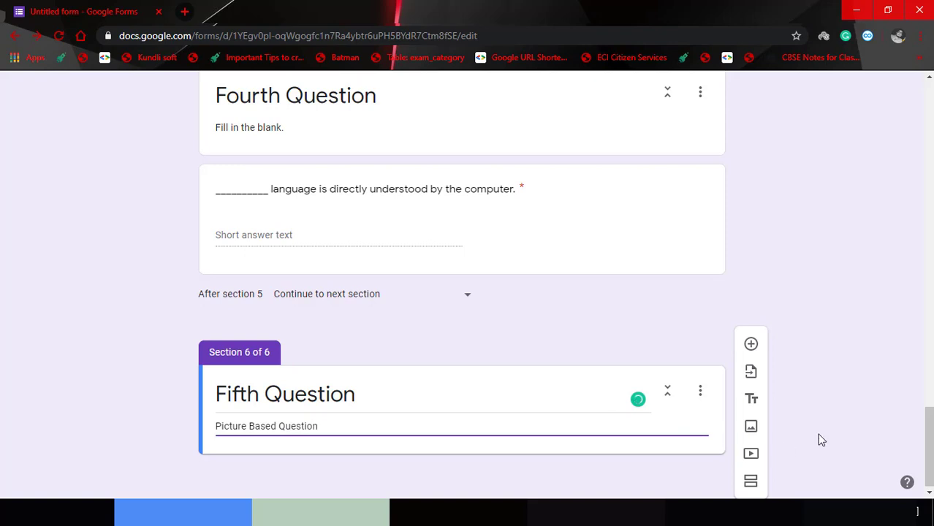
click(751, 345)
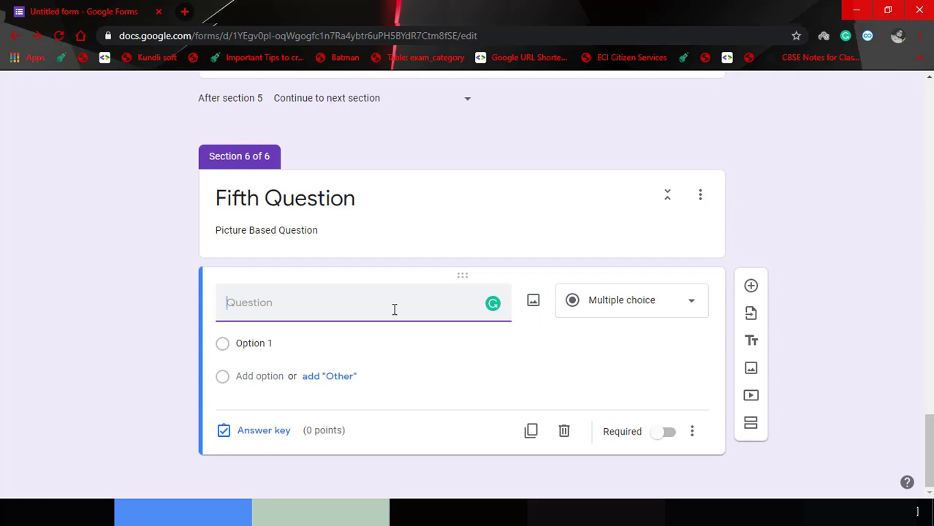
Enter the question text 'Which among the following is an Input Device?' in the Fifth Question section.
text(Which among the following is an Input Device?)
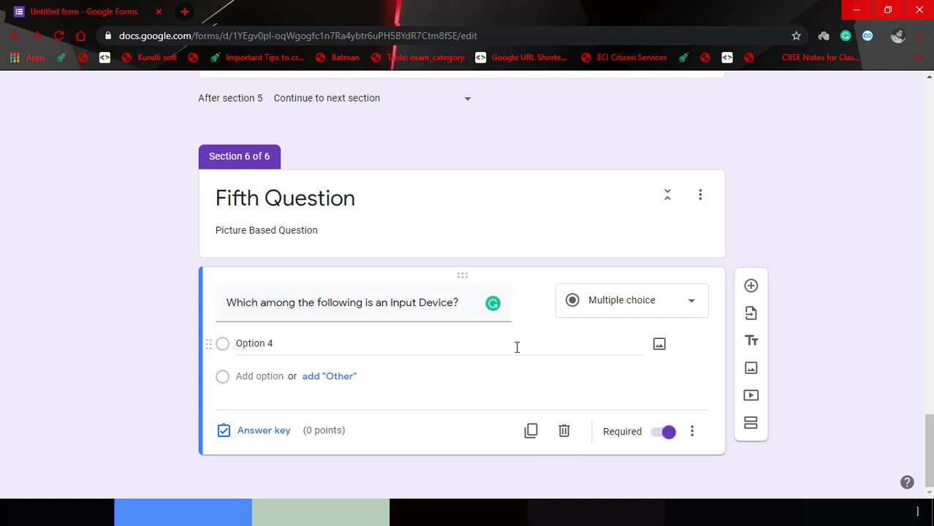
click(295, 346)
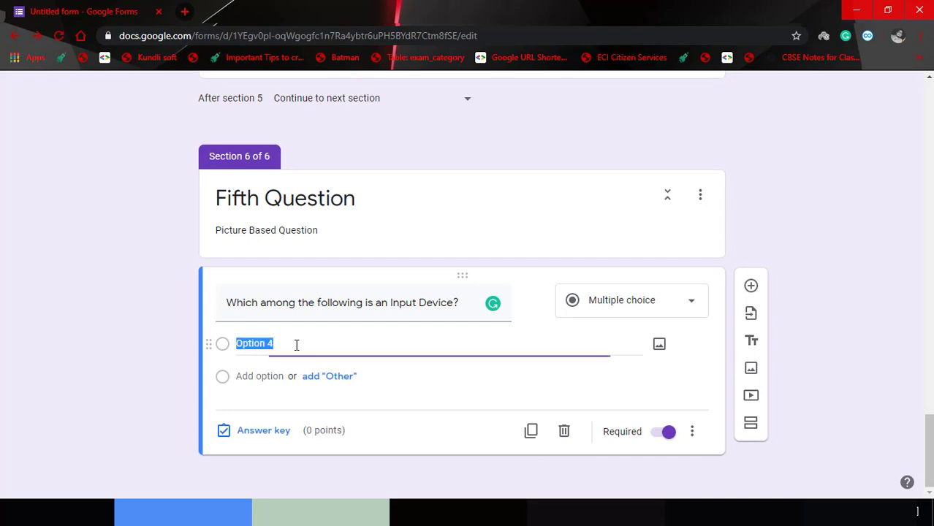
click(296, 345)
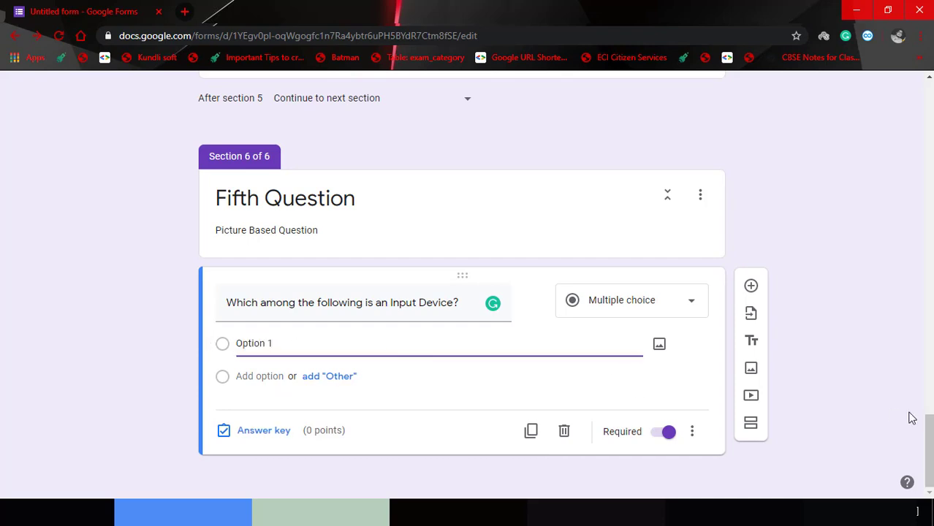
click(462, 302)
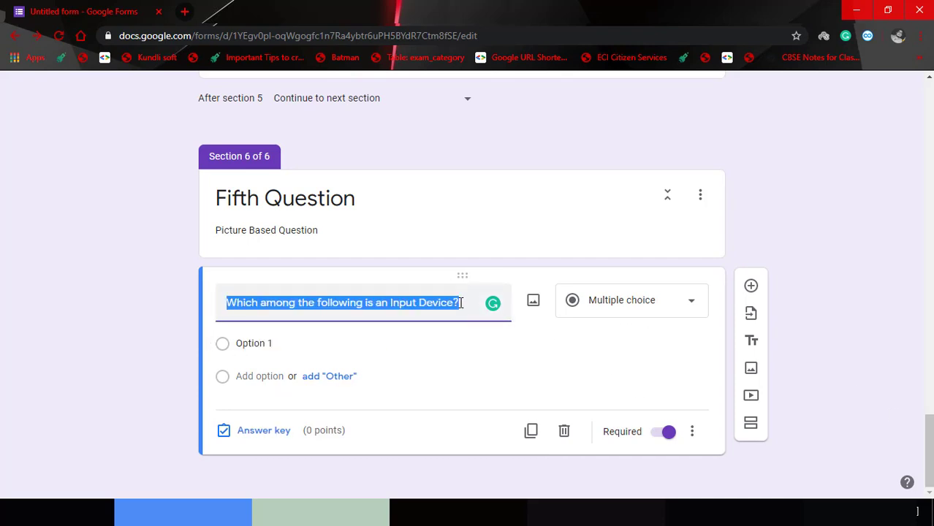
click(466, 302)
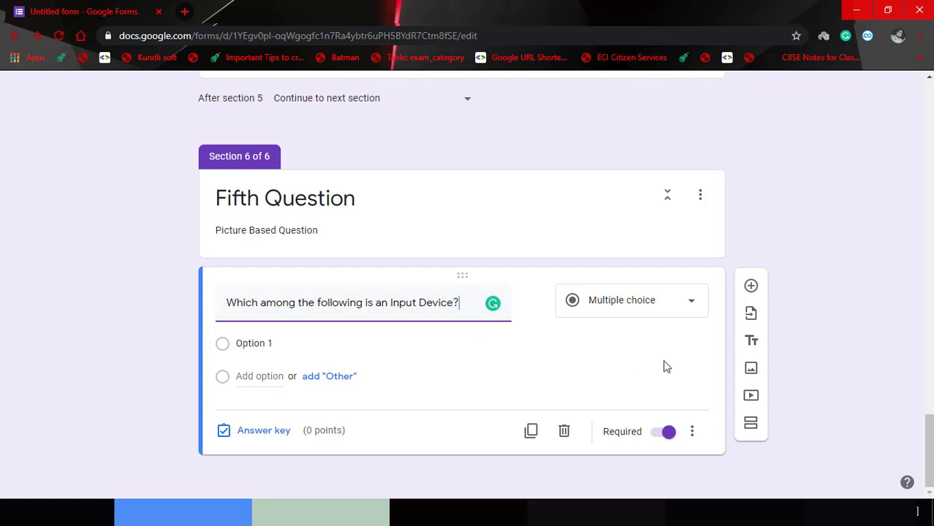
mouse_move(667, 347)
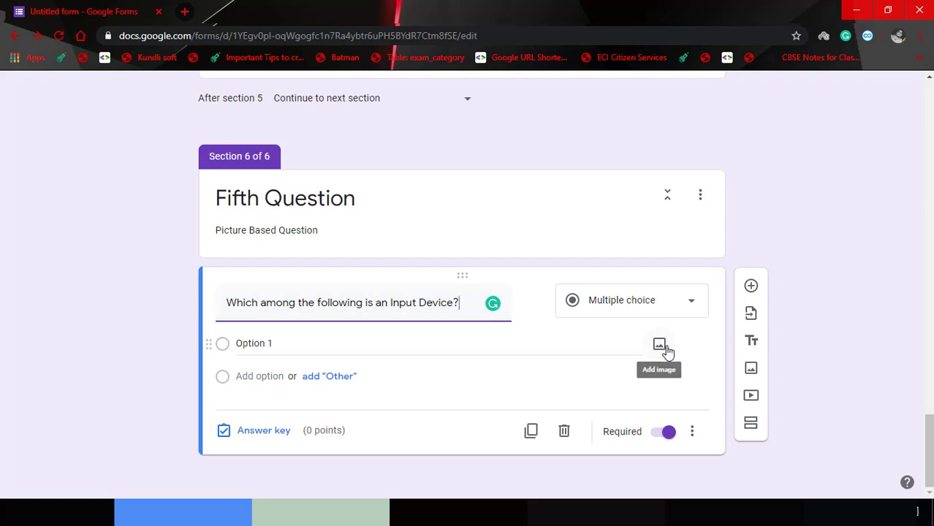
Upload the keyboard picture to Option 1 and add Option 2 with the monitor picture.
click(667, 351)
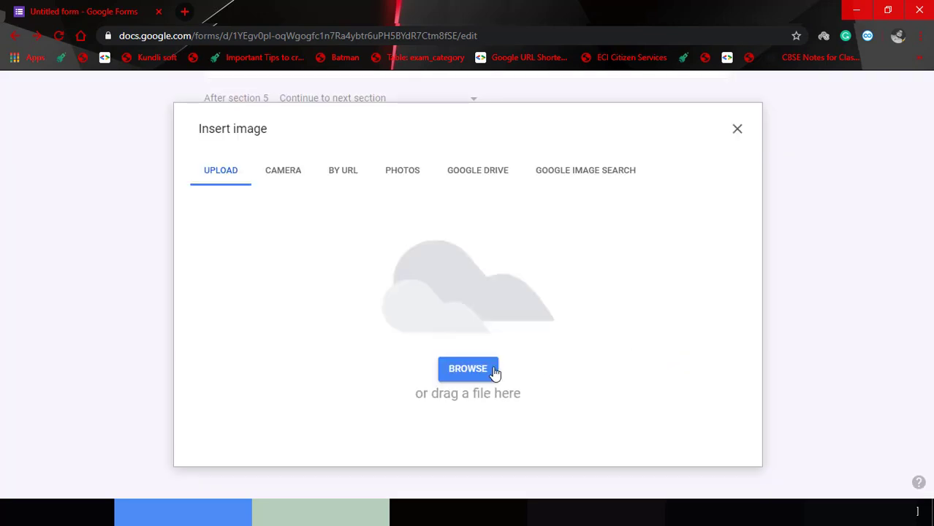
click(495, 373)
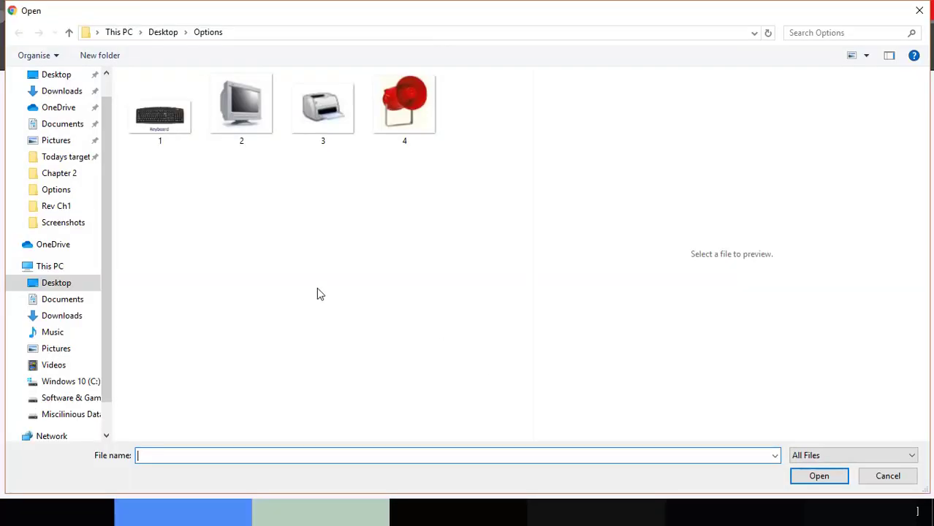
double_click(153, 146)
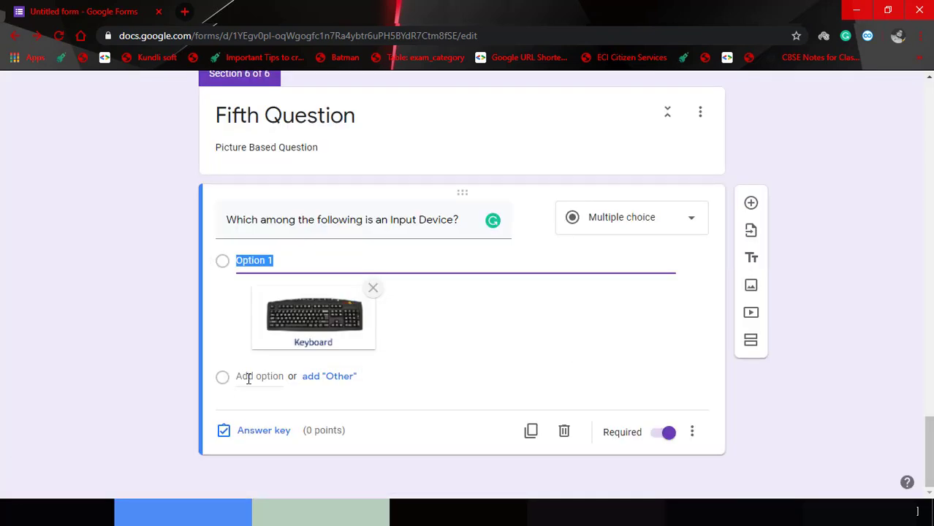
click(248, 379)
click(660, 379)
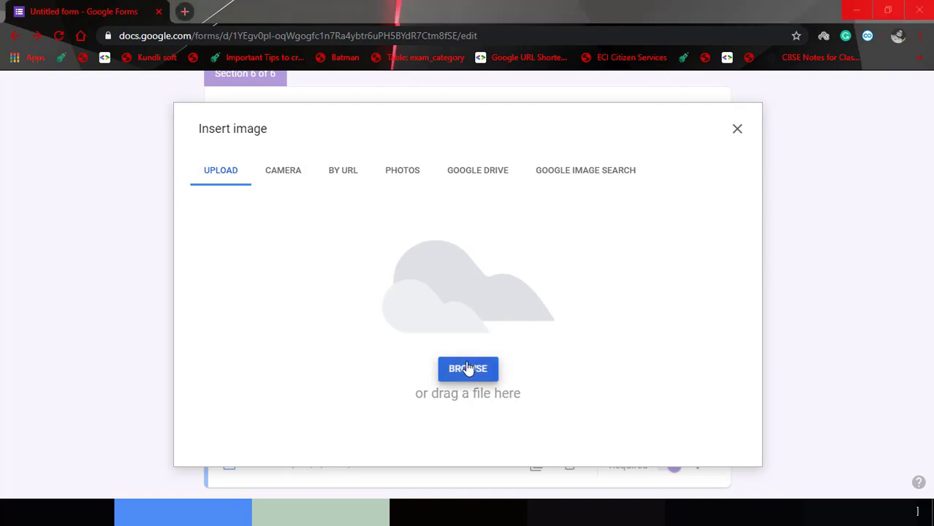
click(468, 369)
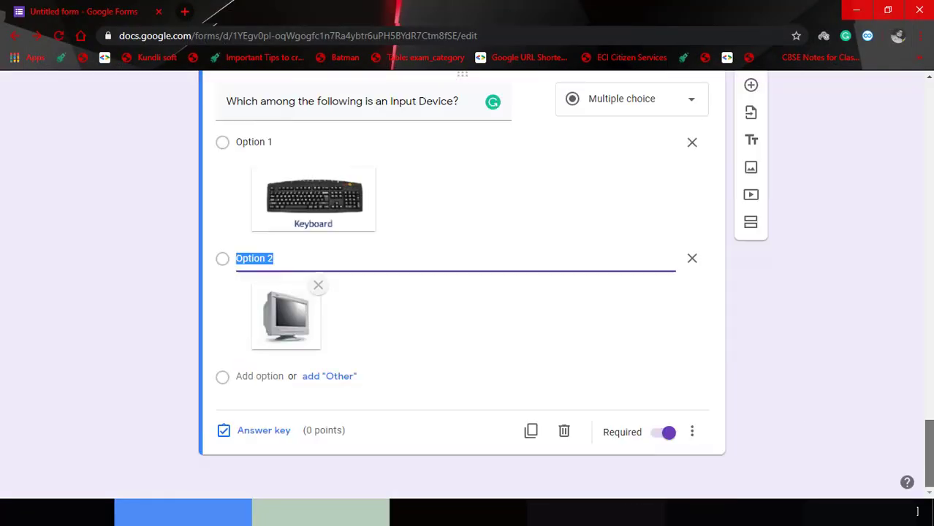
Add Options 3 and 4 with the printer and red speaker pictures.
click(253, 376)
click(660, 377)
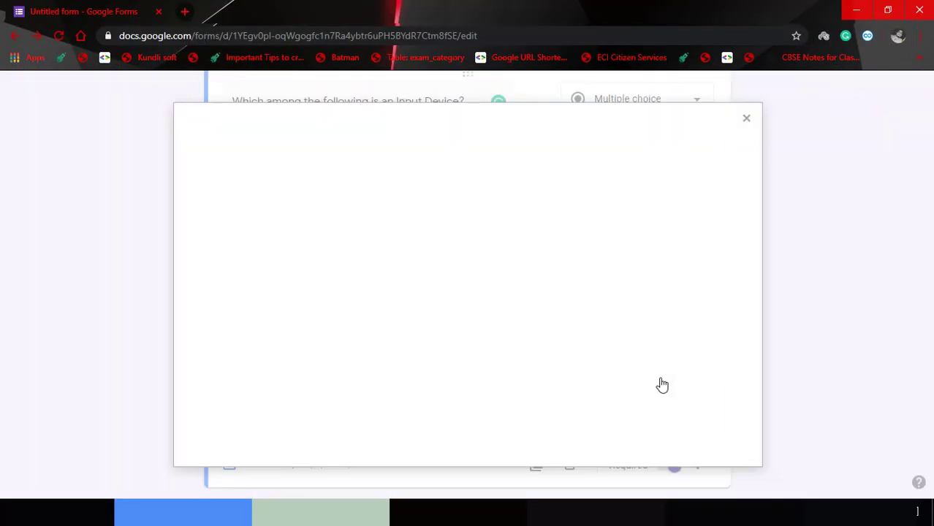
click(468, 369)
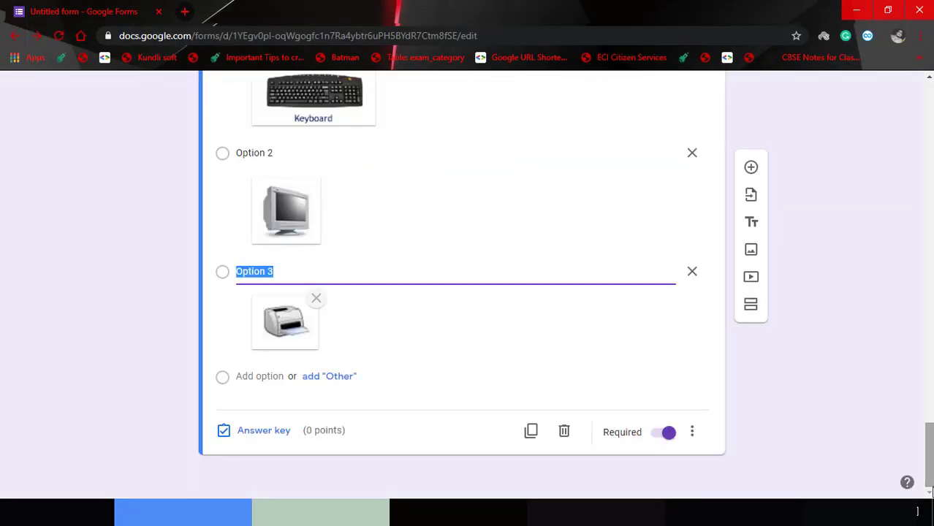
click(236, 376)
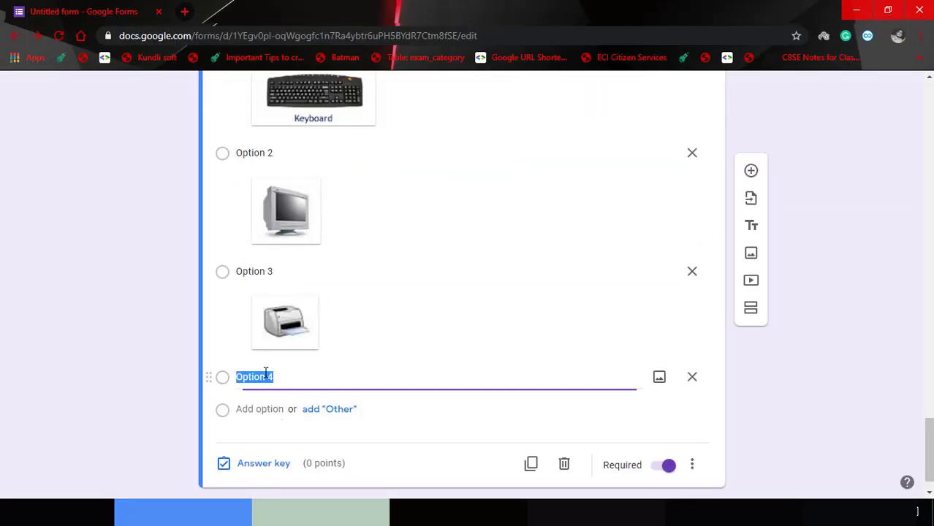
click(659, 376)
click(477, 371)
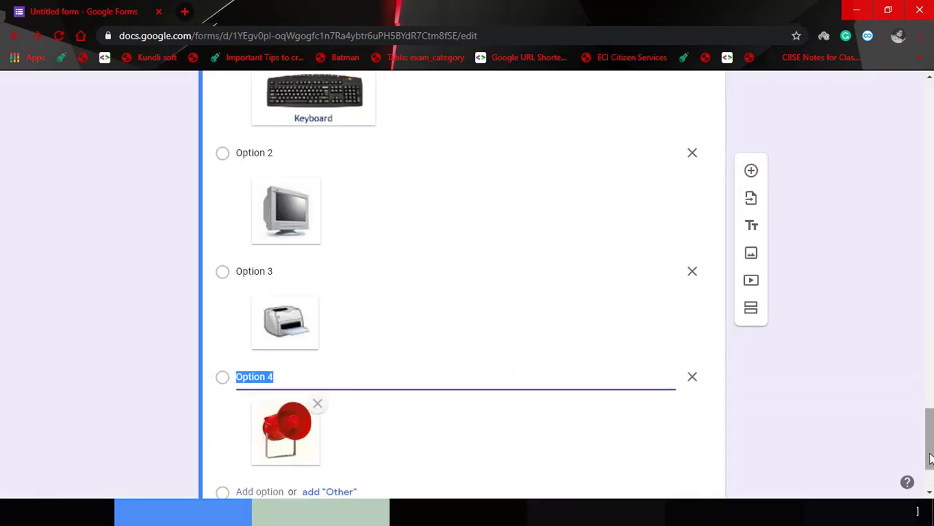
scroll(931, 459, down, 3)
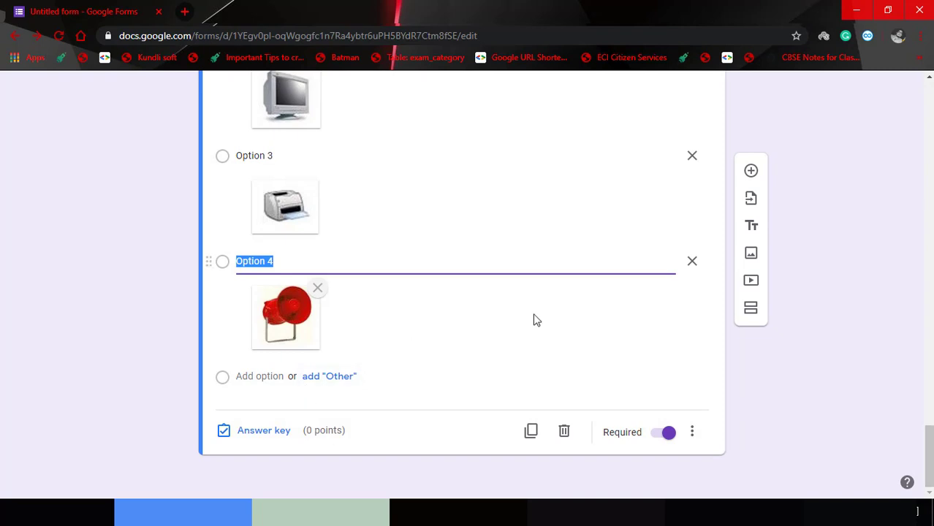
In the answer key, mark the Keyboard picture correct for 1 point, then return to the form's top.
click(264, 432)
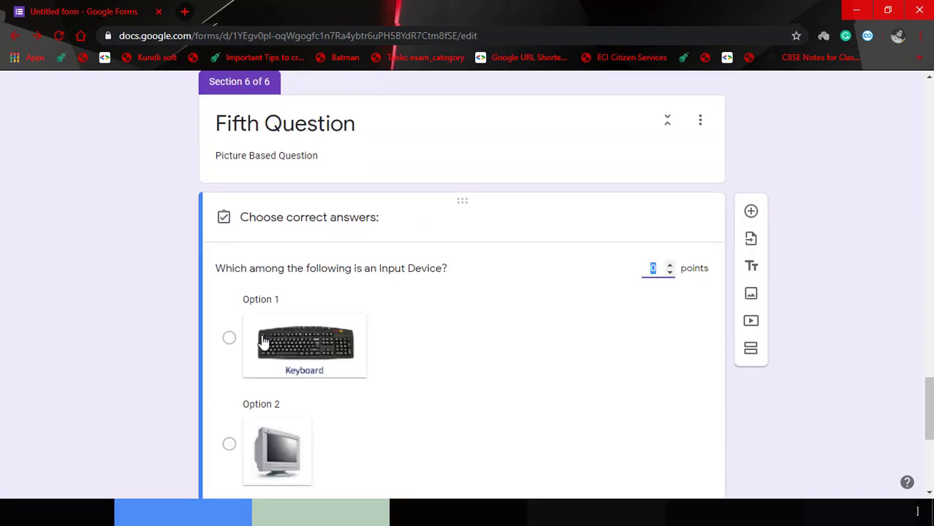
click(229, 338)
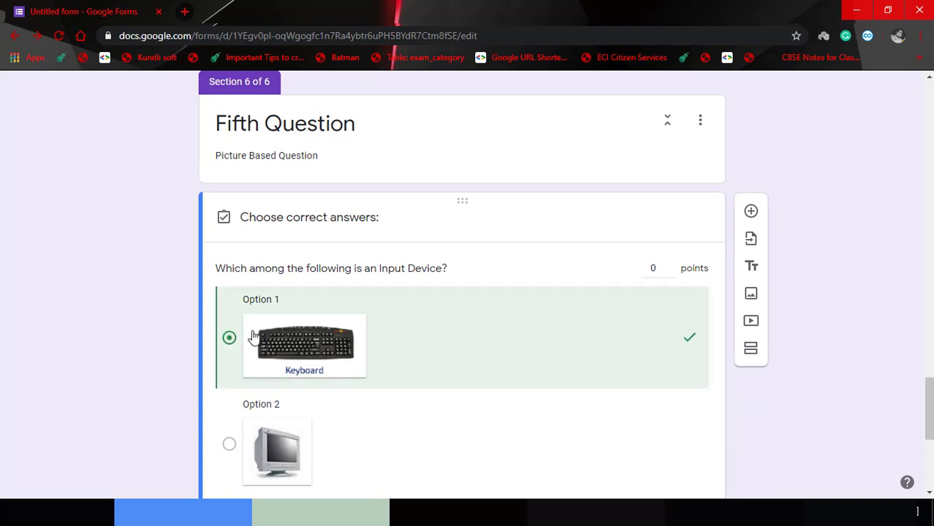
drag(655, 269, 641, 269)
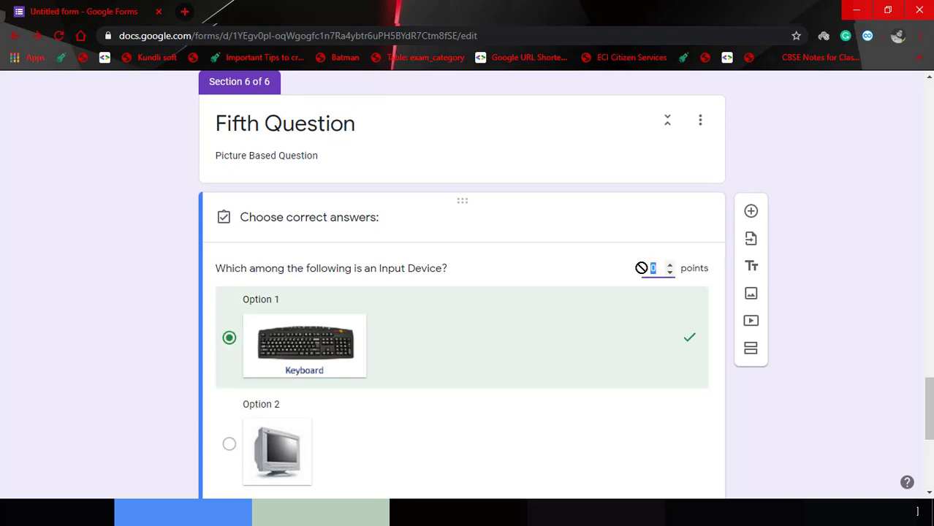
scroll(641, 268, down, 5)
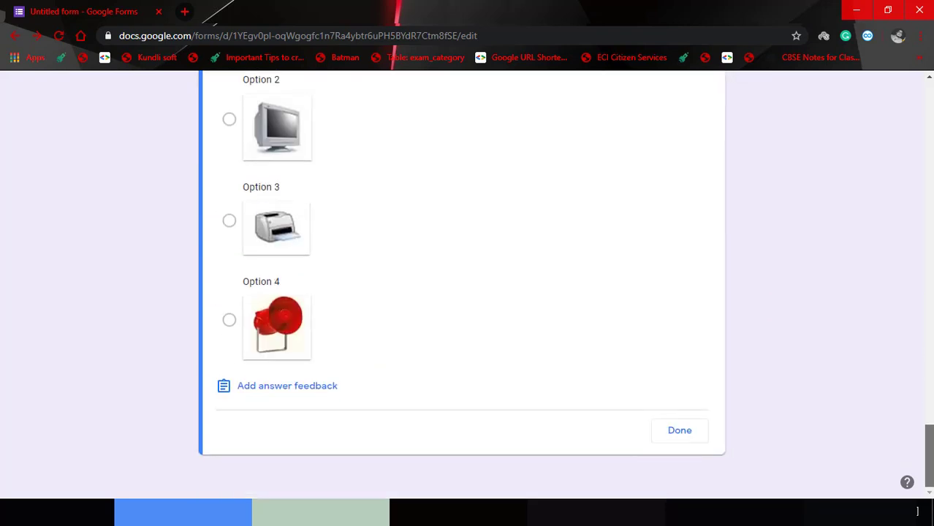
click(681, 444)
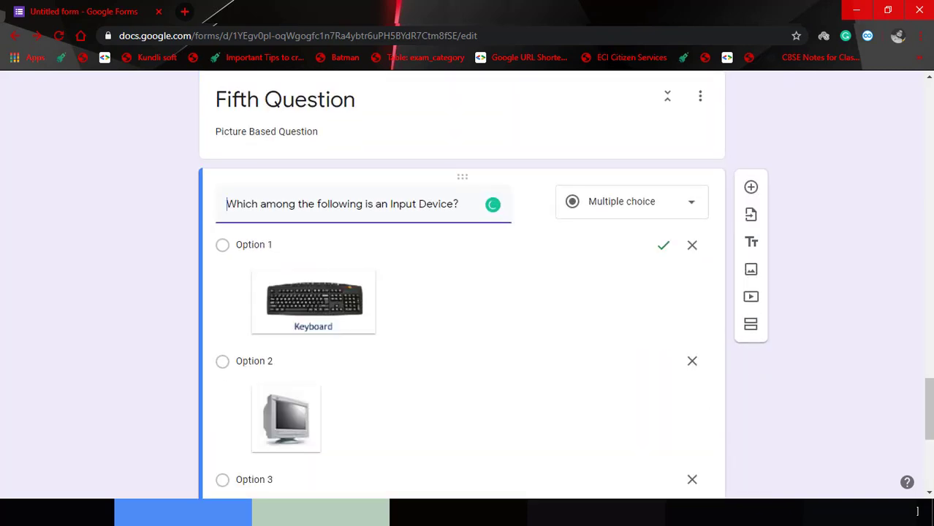
drag(931, 434, 931, 416)
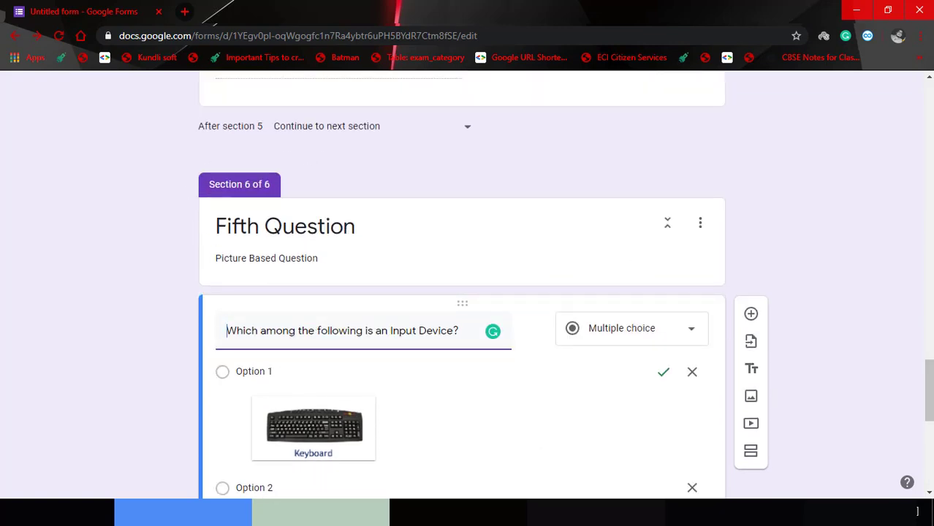
drag(929, 414, 929, 138)
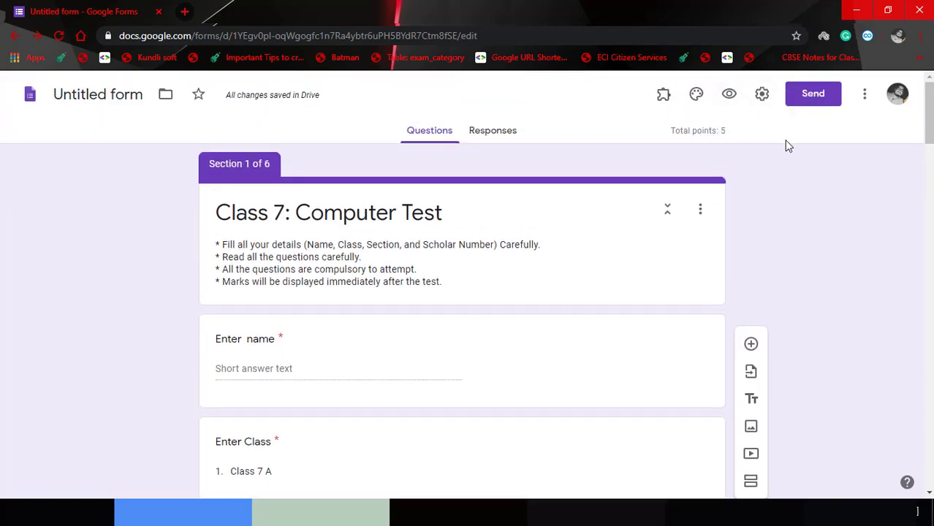
Preview the quiz and enter the student's name on the first page.
click(728, 96)
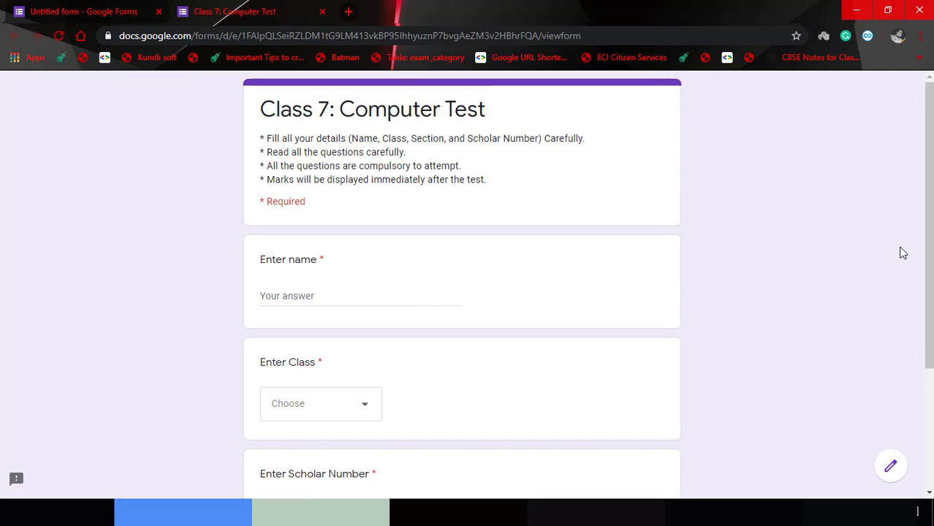
drag(929, 241, 927, 289)
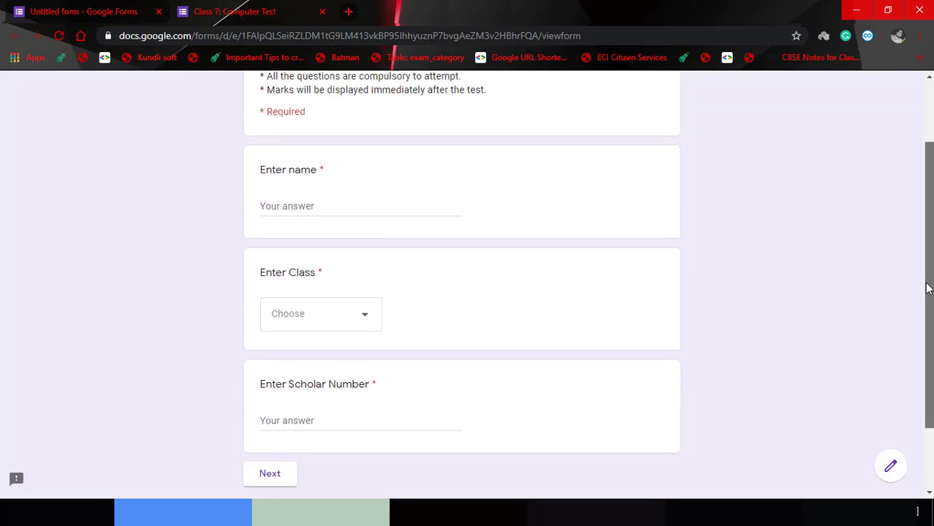
drag(927, 289, 927, 263)
click(447, 253)
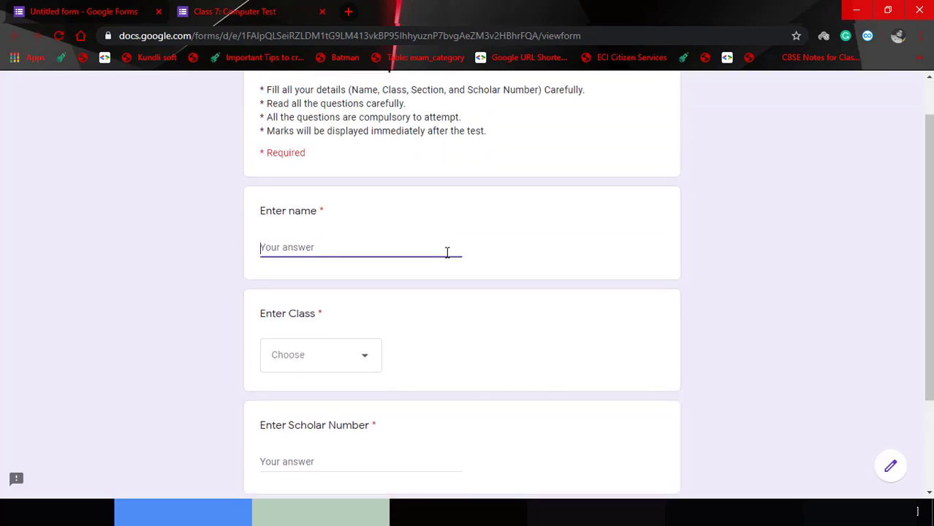
scroll(929, 387, down, 2)
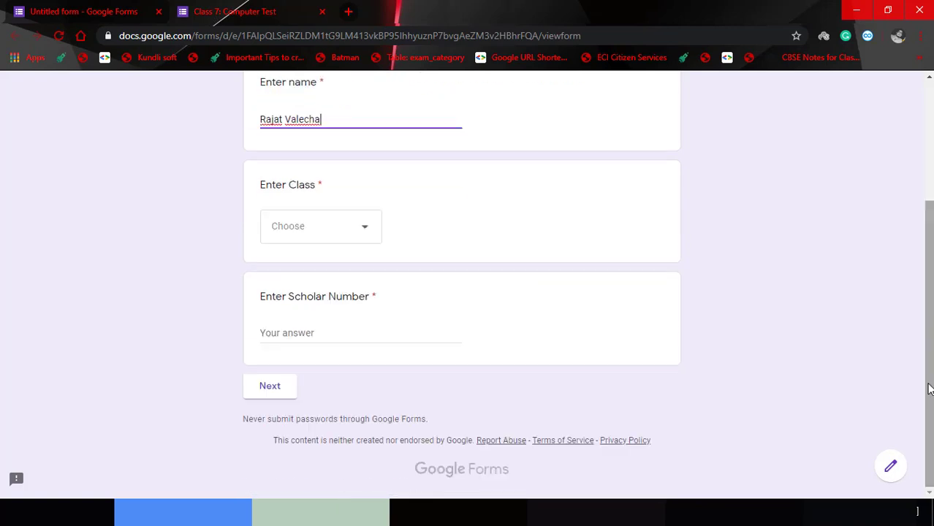
click(267, 386)
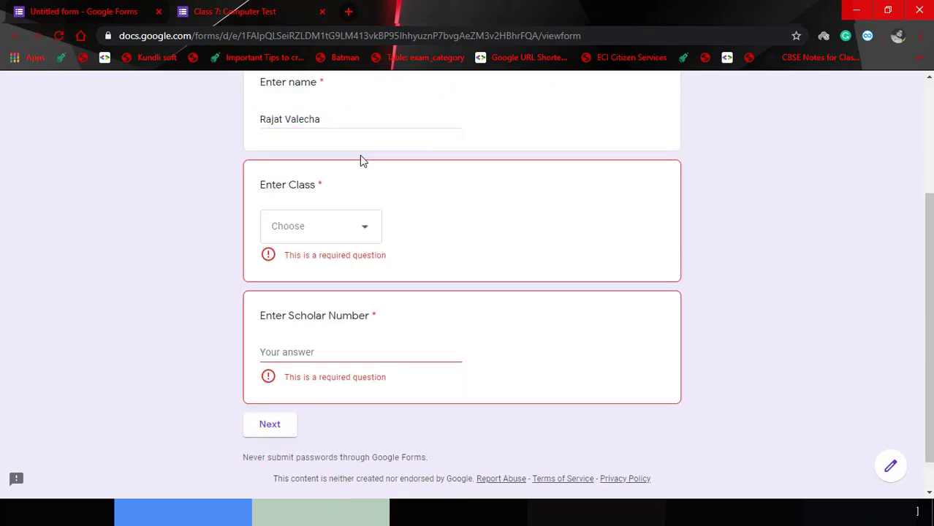
Choose Class 7 A and enter the scholar number, then continue to the questions.
click(368, 239)
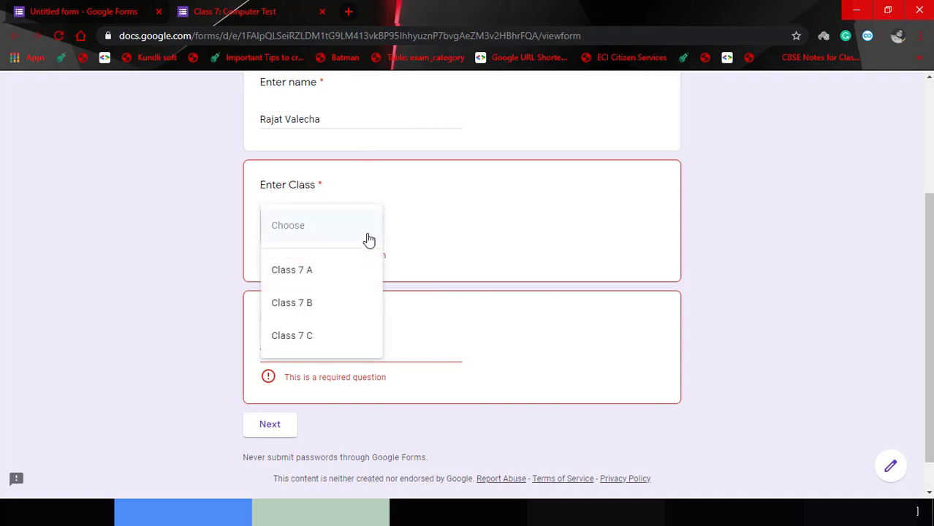
click(355, 269)
click(339, 335)
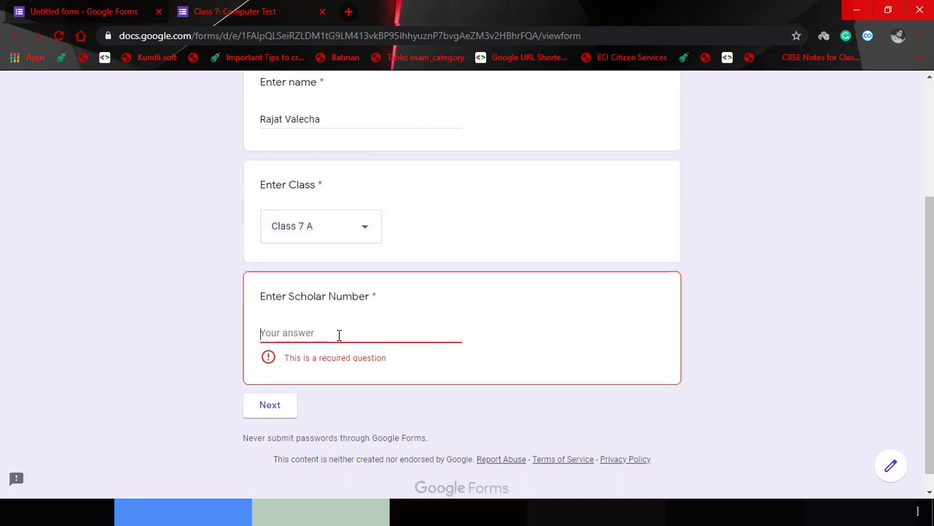
text(New)
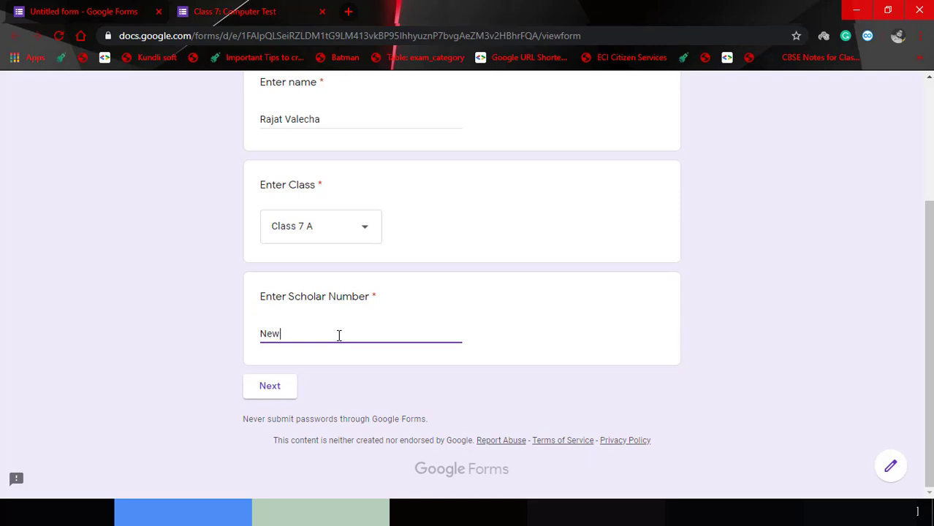
click(269, 399)
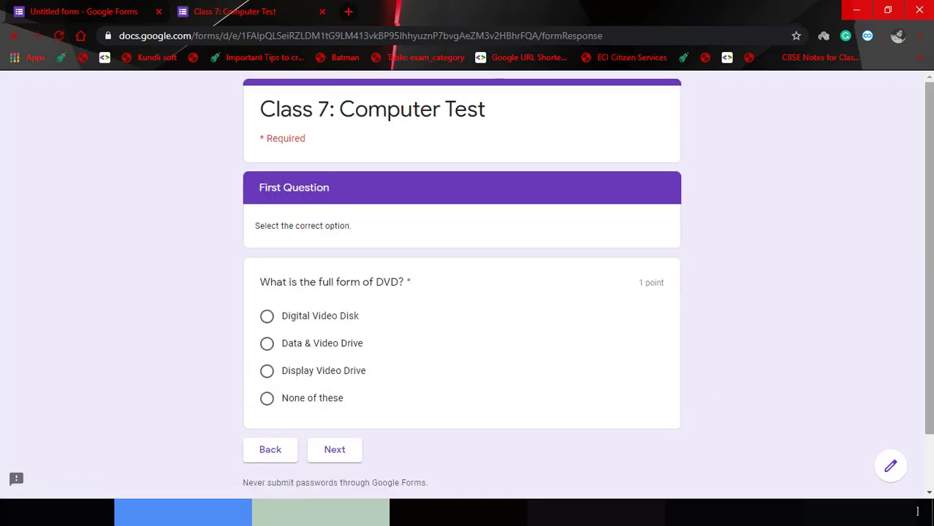
Answer Data & Video Drive, Bit and False for the first three questions.
drag(930, 409, 930, 432)
drag(932, 390, 925, 355)
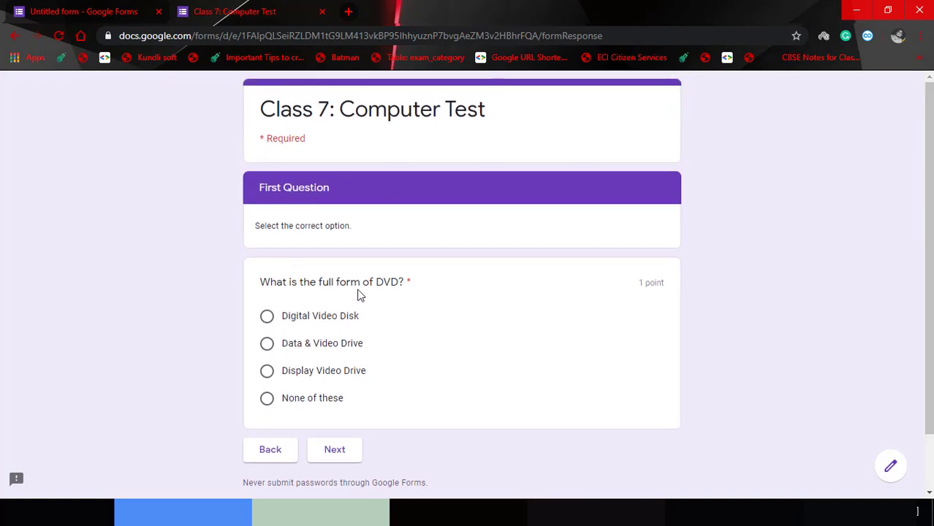
click(267, 345)
click(335, 459)
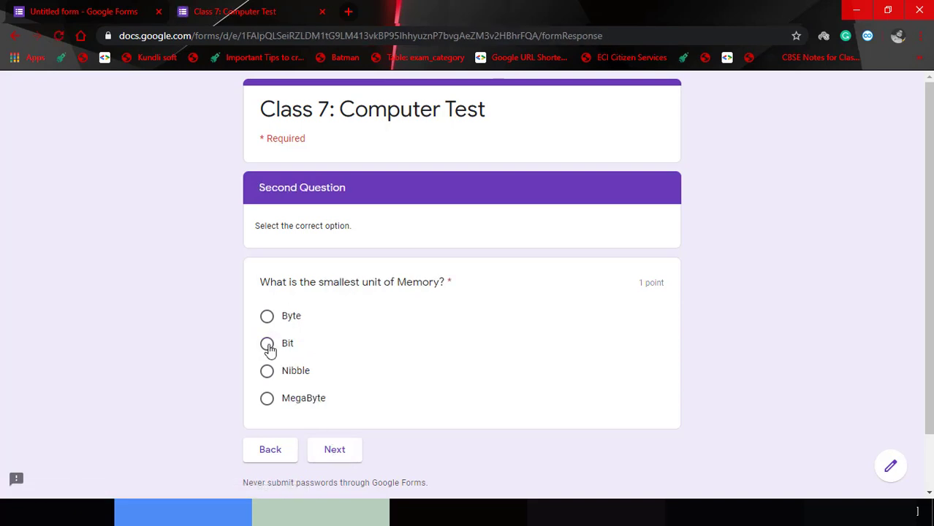
click(267, 344)
click(352, 457)
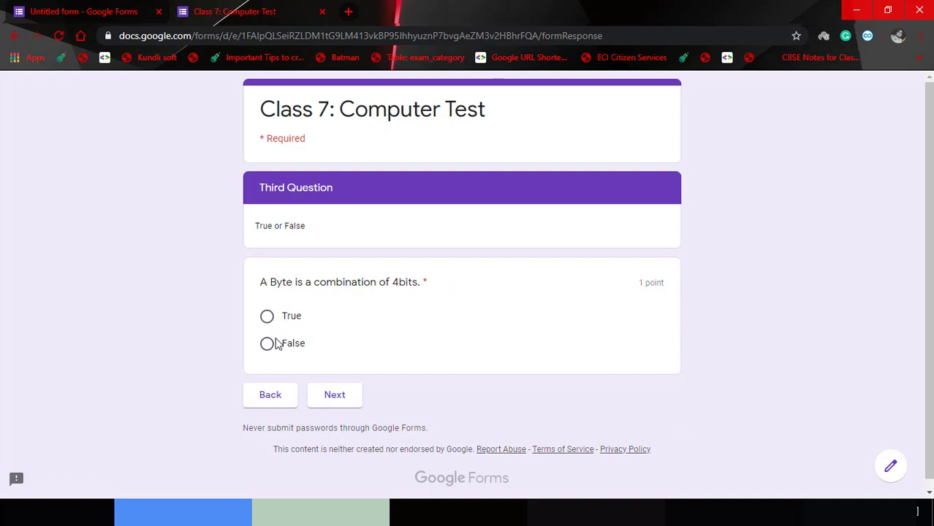
click(269, 344)
click(328, 394)
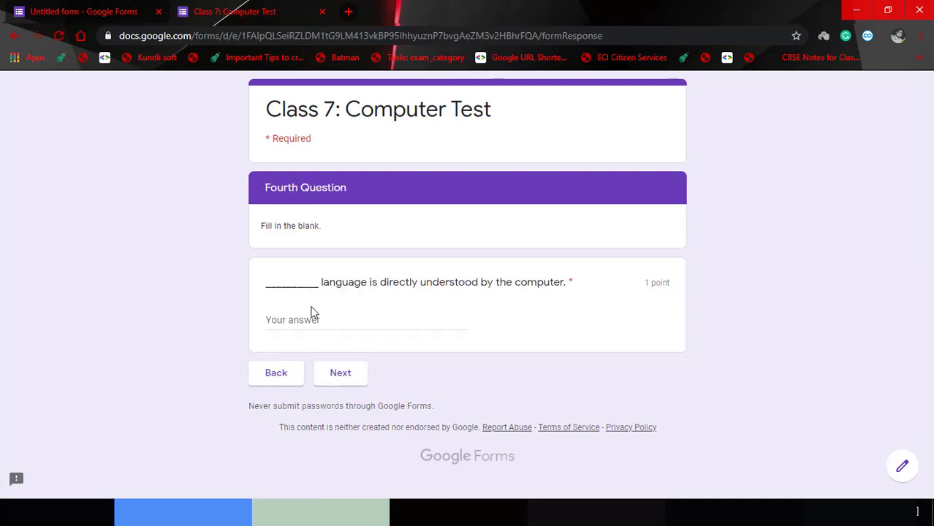
Answer 'Machine Languag' and the Keyboard picture, then submit the quiz.
click(312, 319)
text(M)
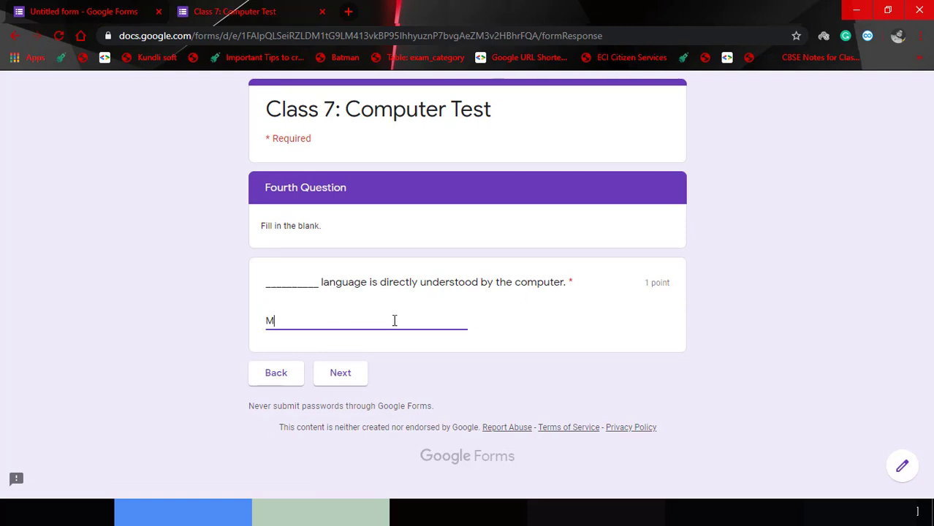
text(achine)
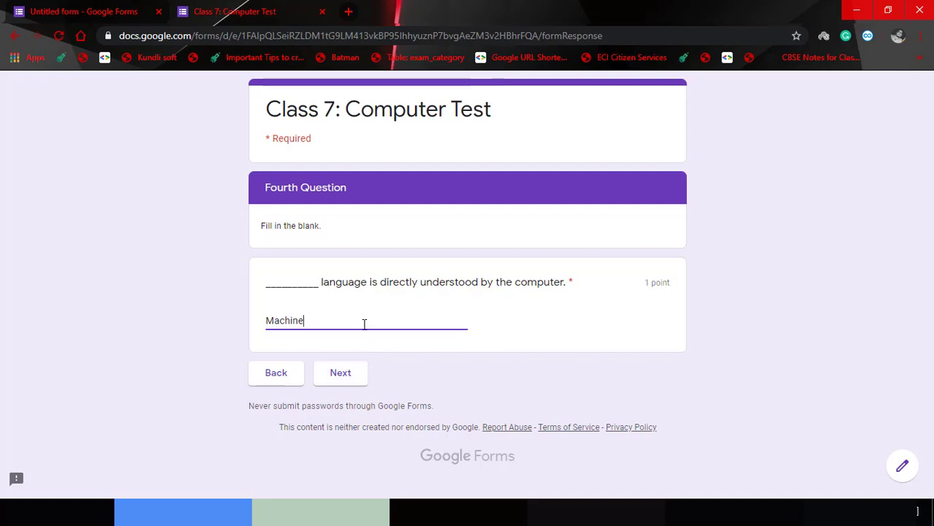
text( Language)
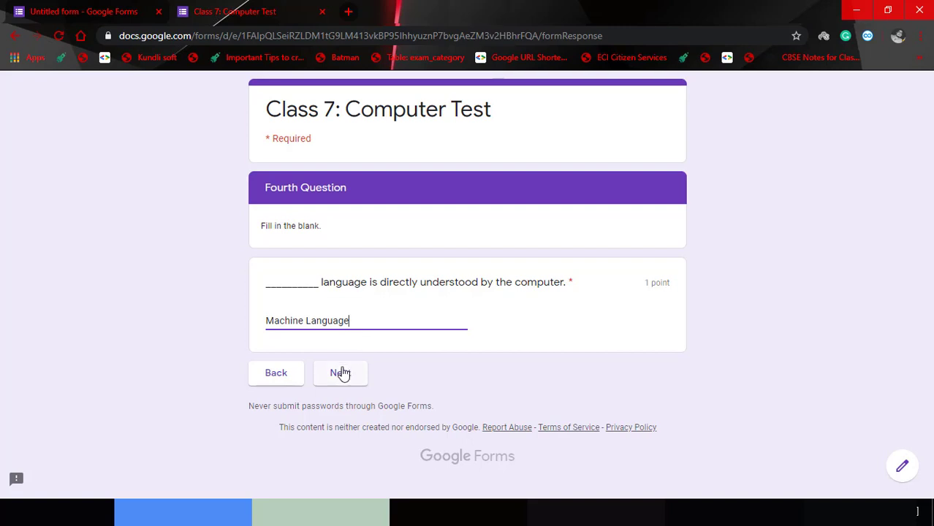
click(342, 372)
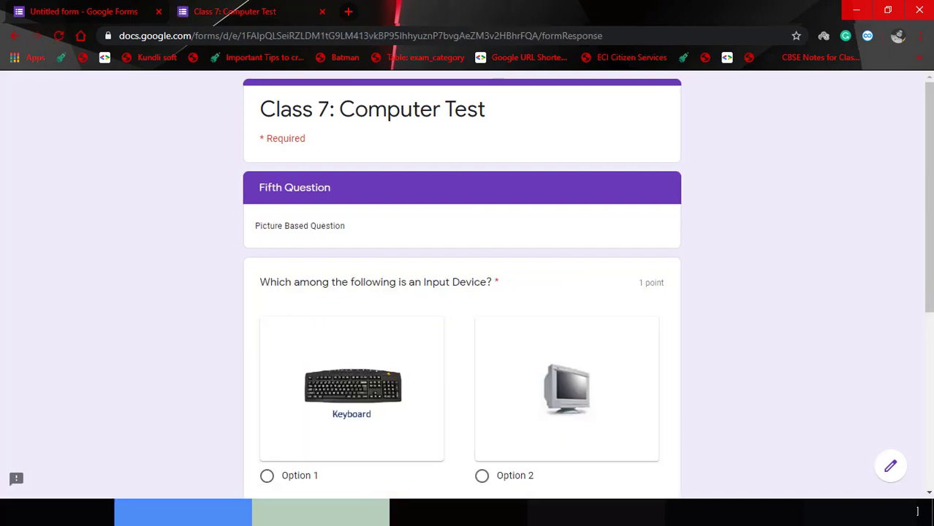
drag(930, 296, 933, 391)
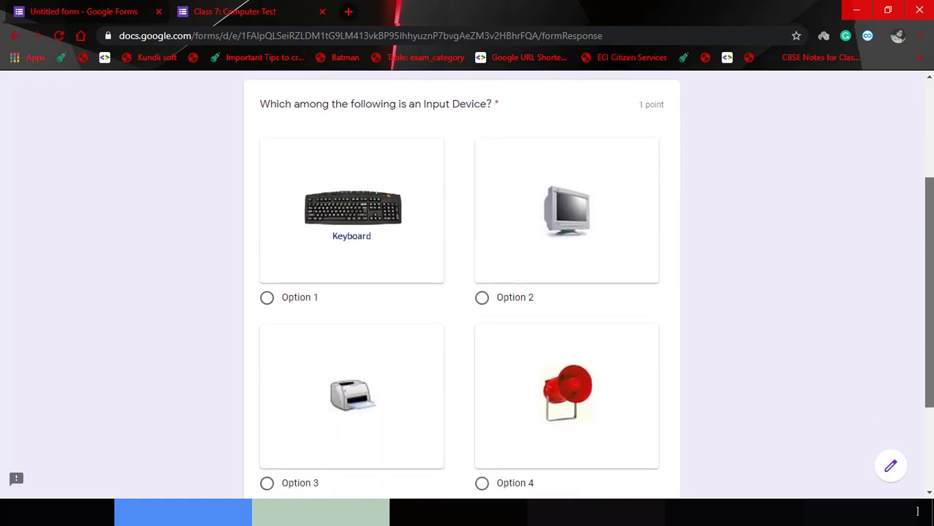
drag(933, 392, 933, 408)
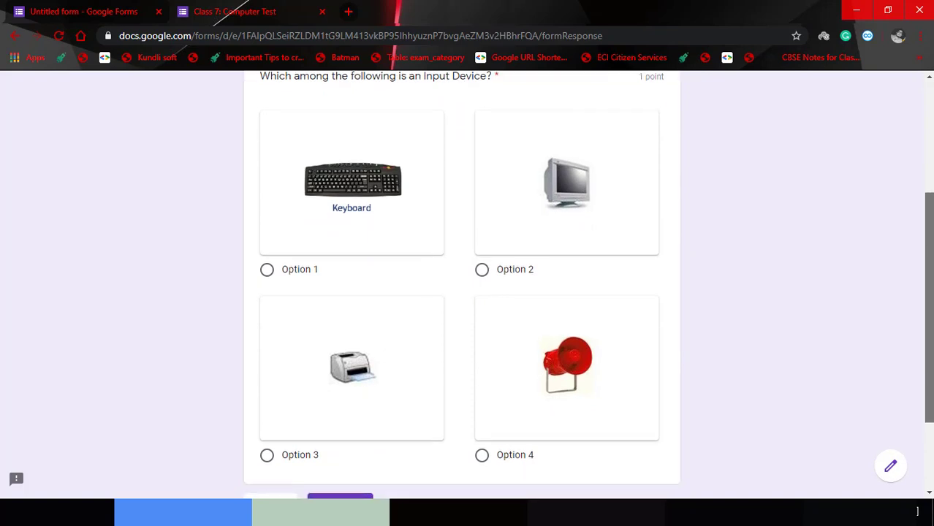
click(270, 271)
drag(931, 313, 930, 376)
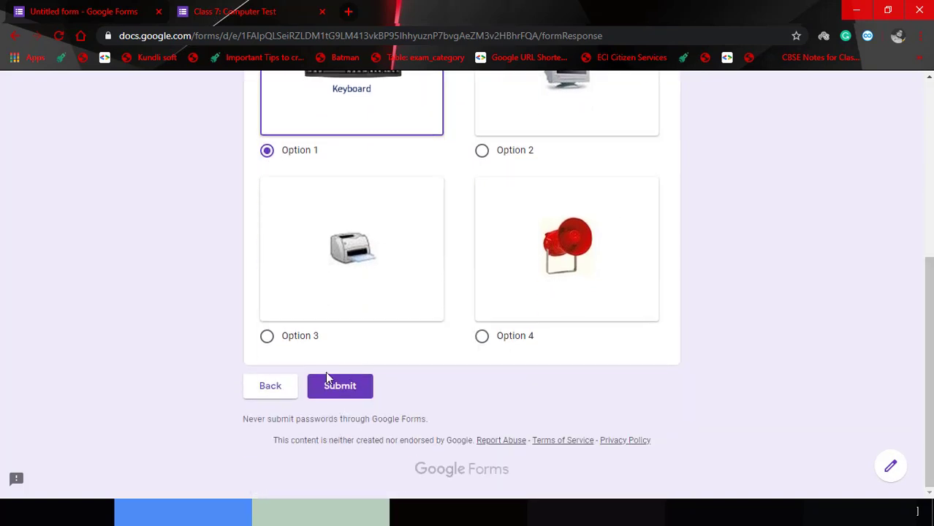
click(336, 388)
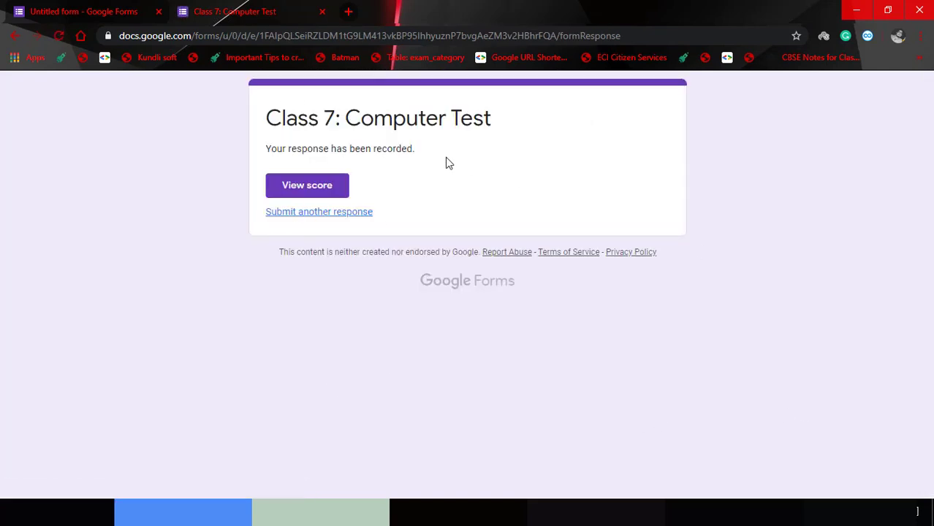
View the score of the submitted response.
click(310, 193)
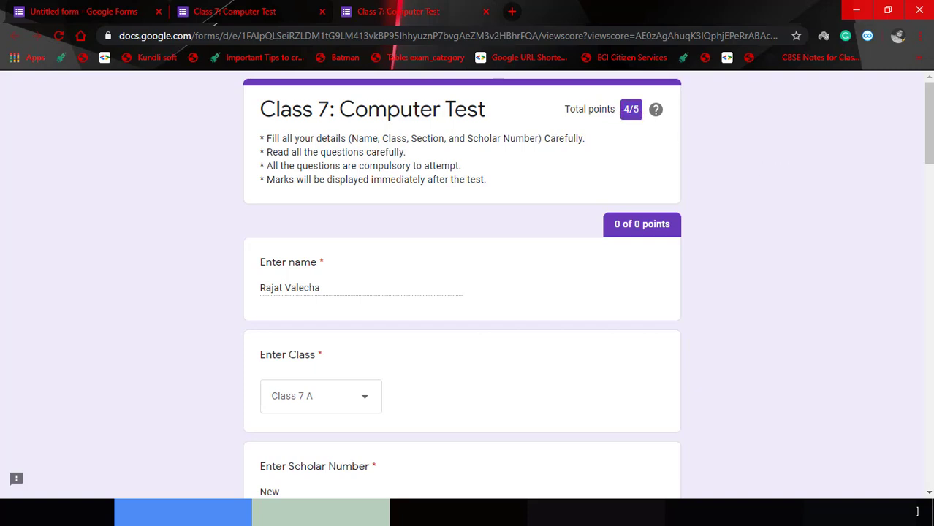
scroll(647, 116, down, 6)
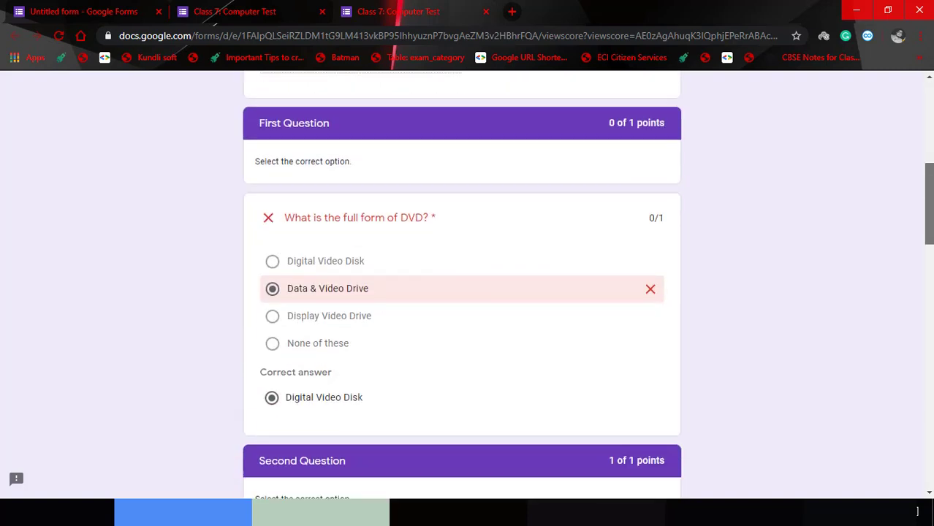
scroll(928, 333, down, 7)
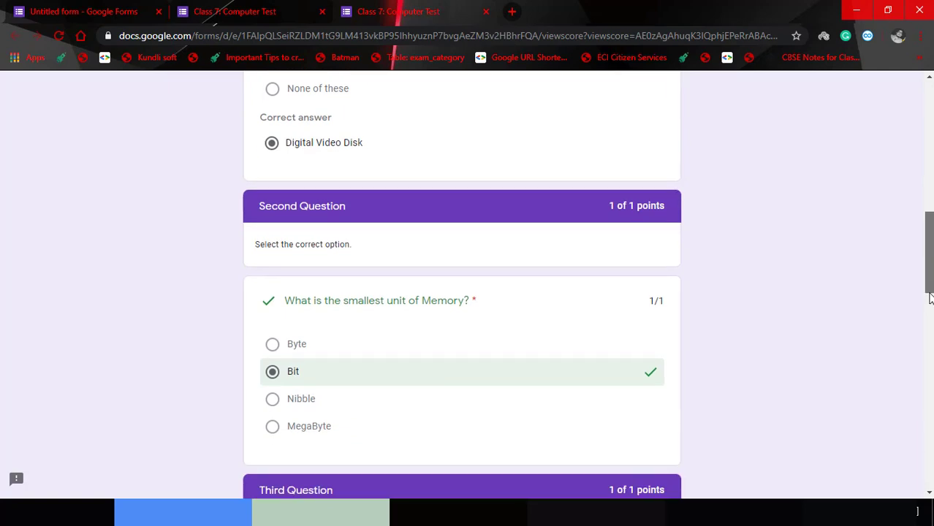
drag(929, 333, 879, 80)
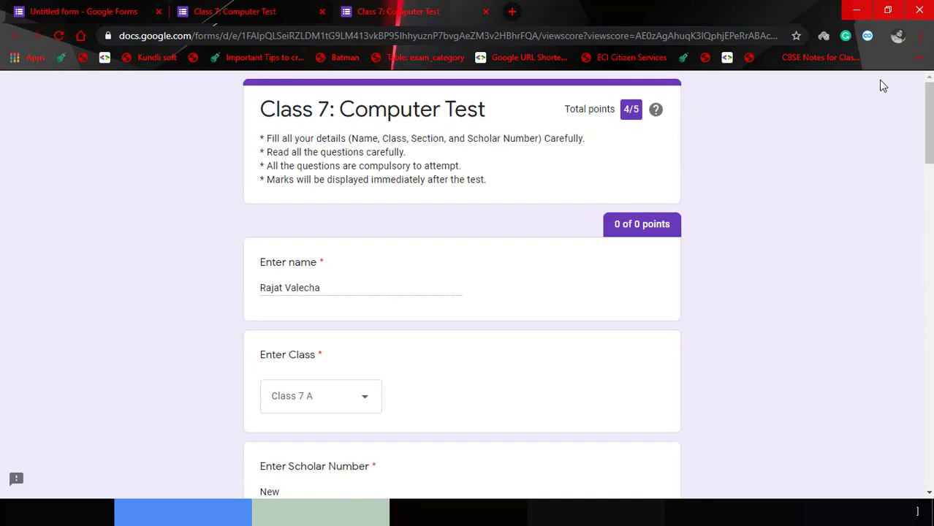
Close the score and response-recorded tabs, returning to the form editor.
click(486, 12)
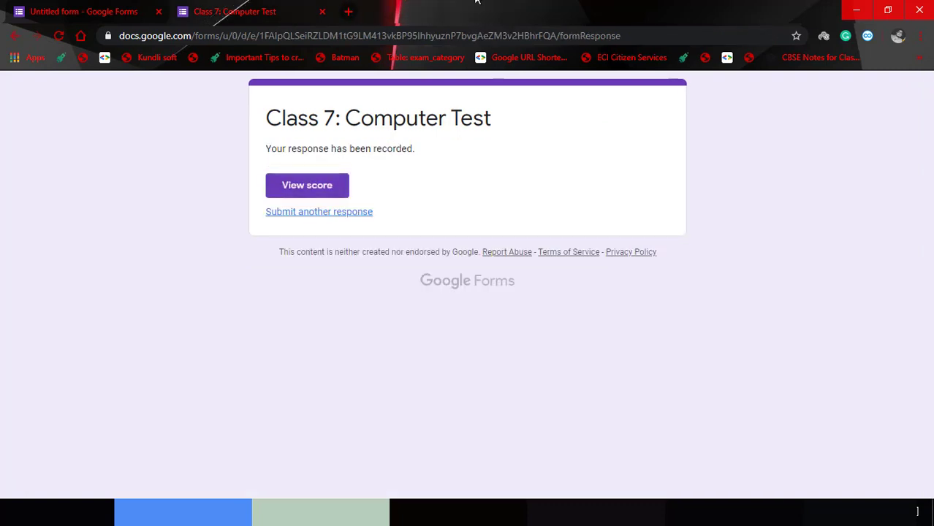
click(107, 4)
click(248, 7)
click(322, 12)
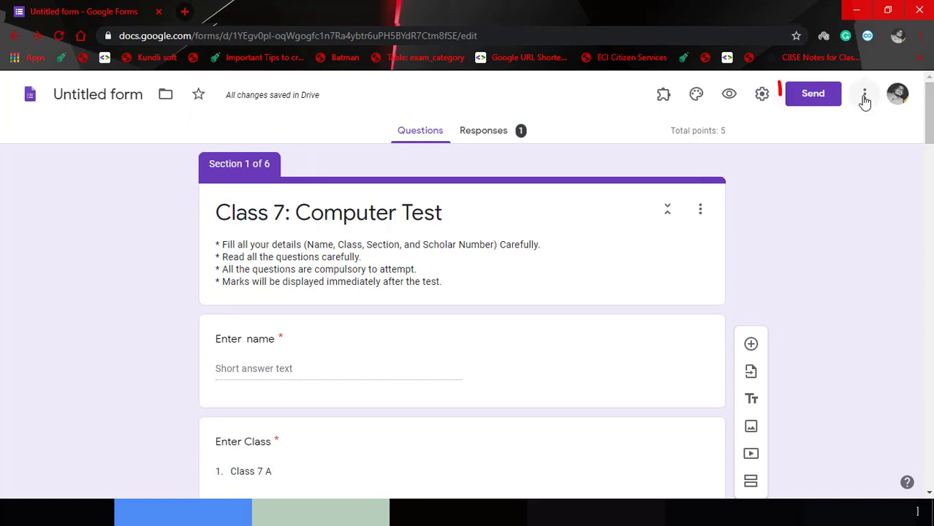
Generate and copy the shortened forms.gle link from the Send dialog, then close it.
click(830, 96)
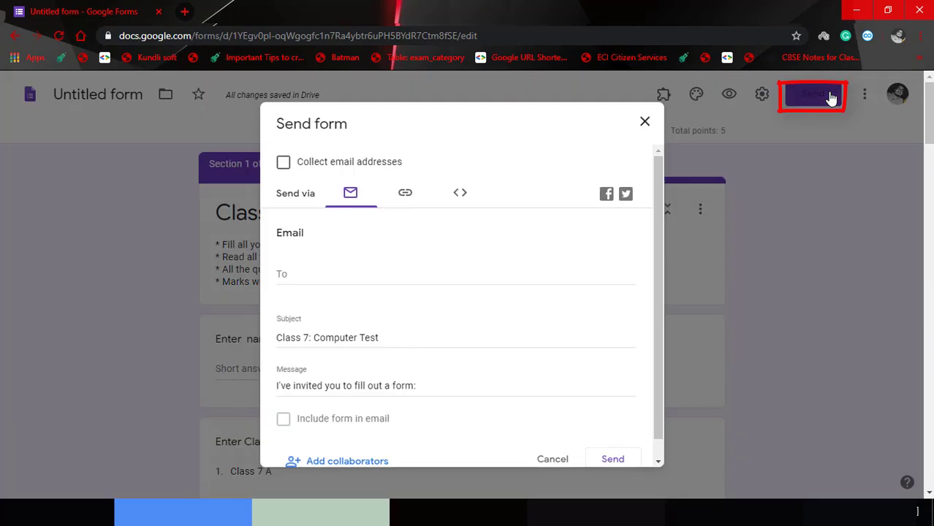
drag(656, 231, 658, 271)
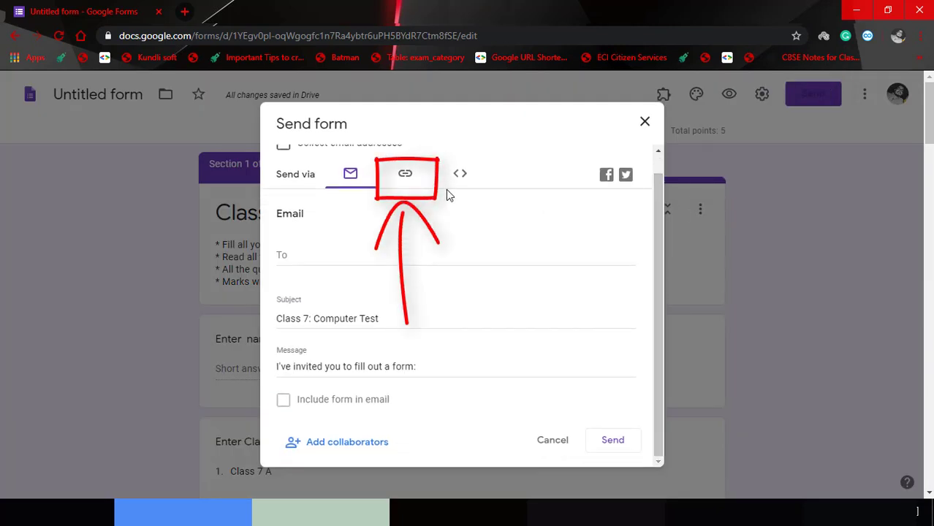
click(404, 178)
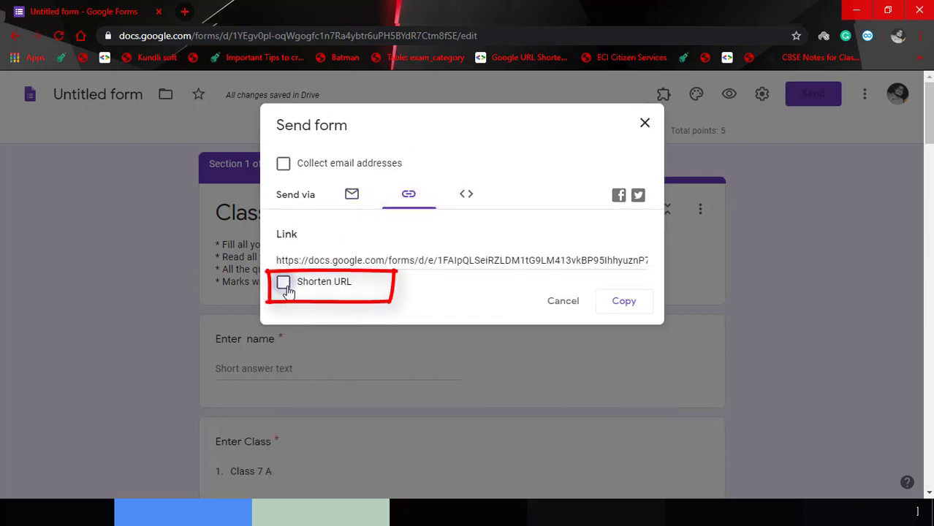
click(364, 258)
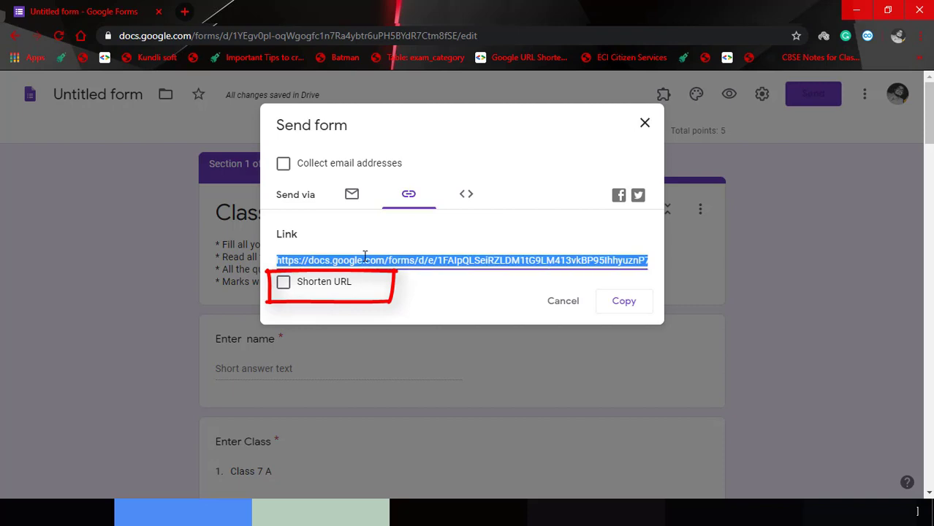
click(283, 282)
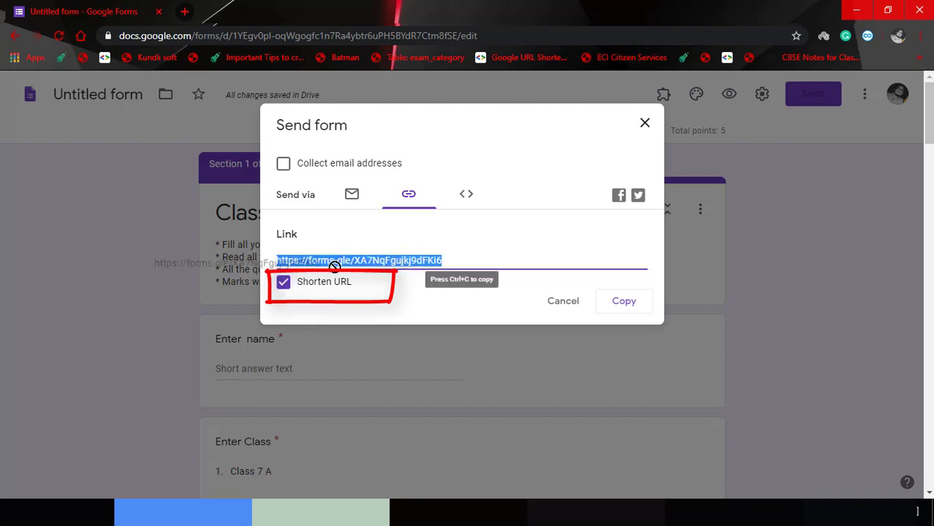
mouse_move(465, 265)
mouse_down()
mouse_move(476, 249)
mouse_move(469, 264)
mouse_up()
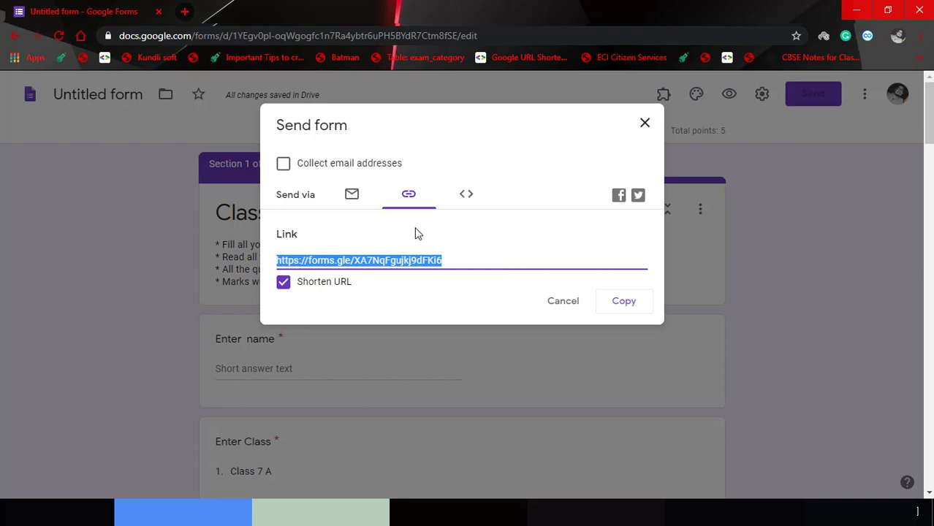
key(Escape)
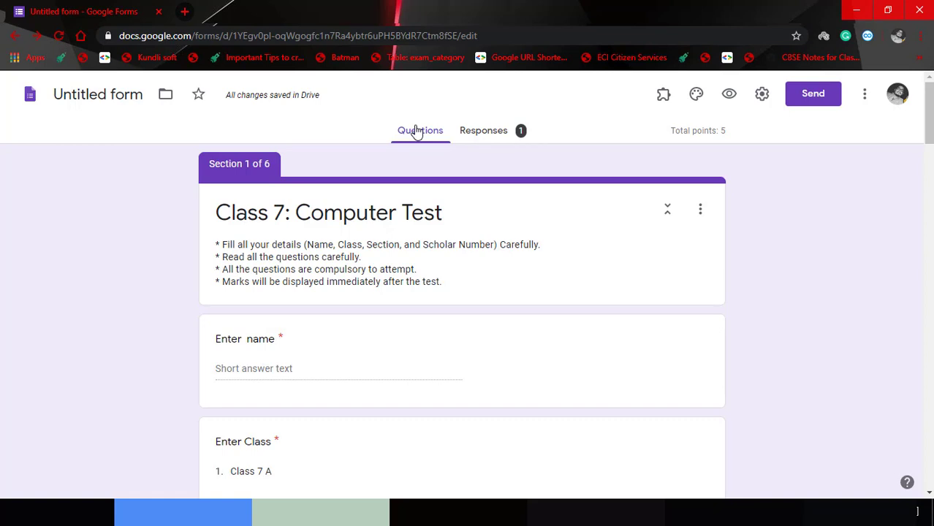
In Responses, turn Accepting responses off and back on.
click(500, 144)
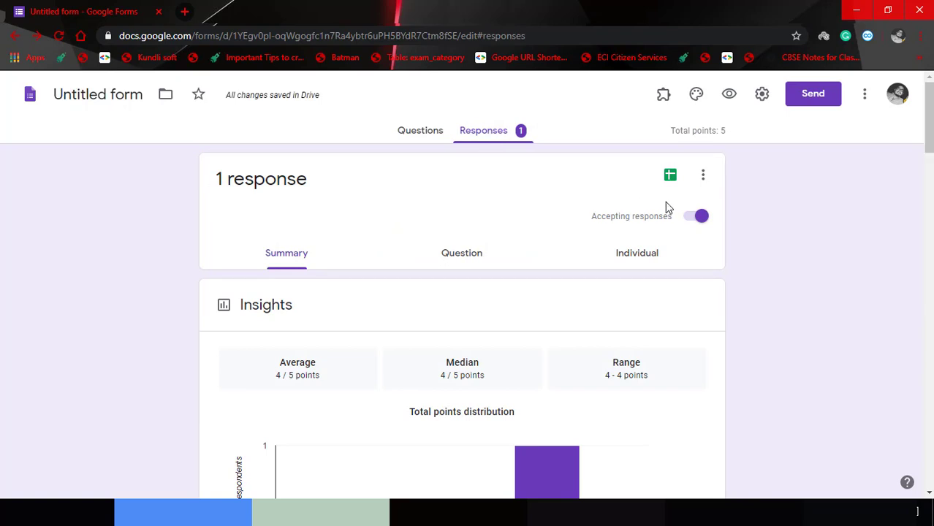
click(693, 227)
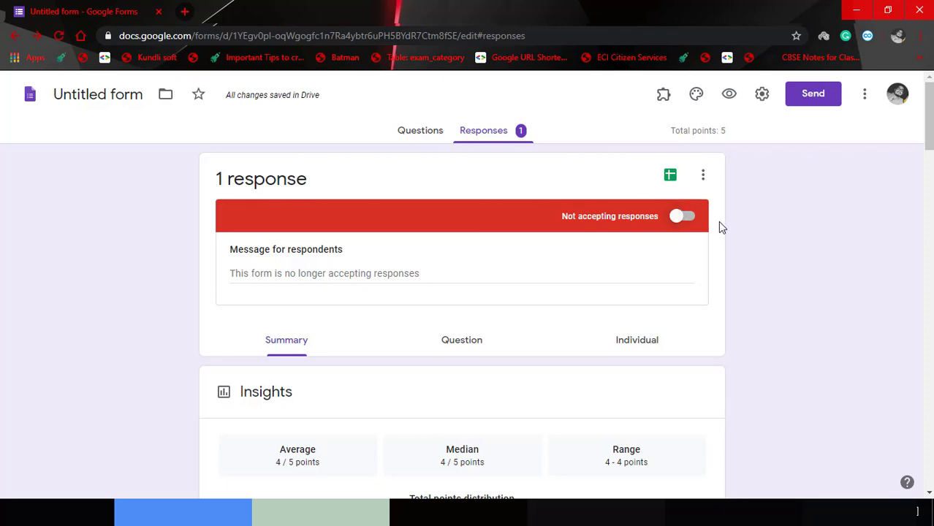
click(683, 217)
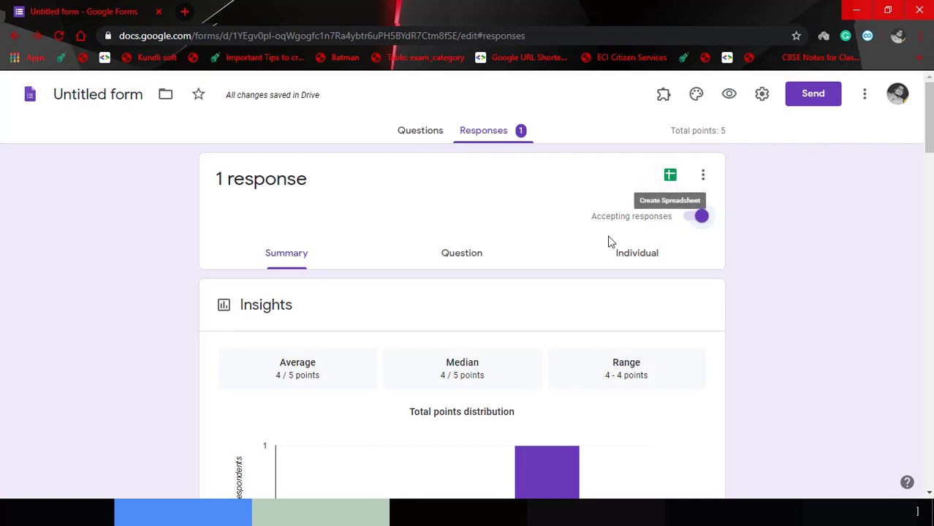
Review the individual response scoring 4 of 5, then create a new responses spreadsheet.
click(637, 253)
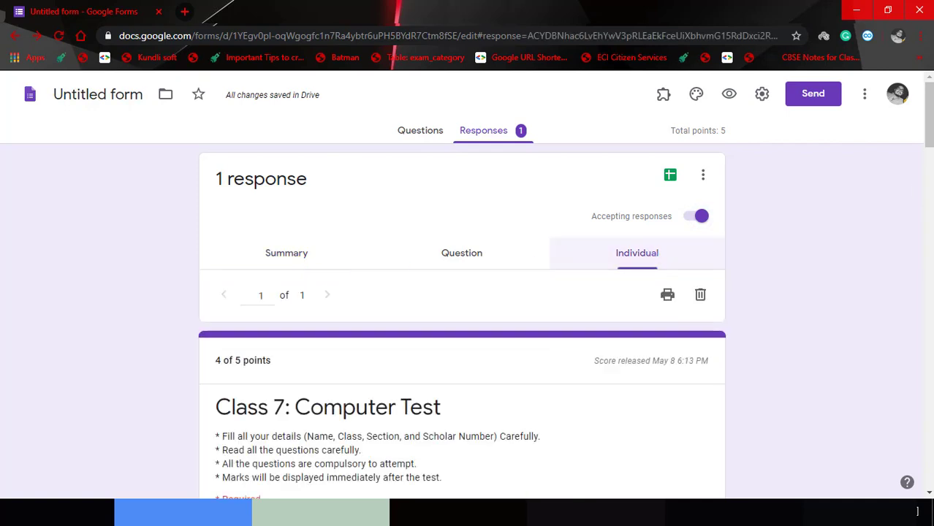
scroll(650, 256, down, 5)
scroll(462, 293, down, 2)
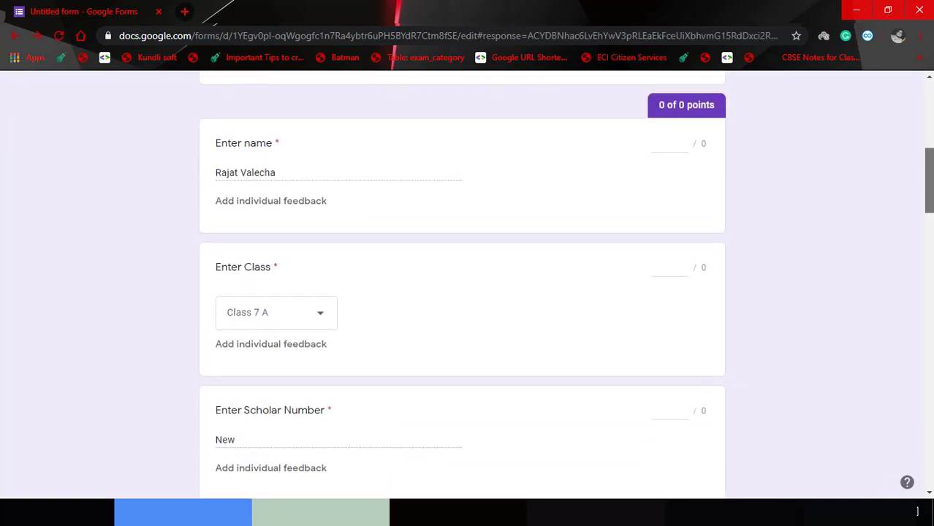
scroll(932, 373, down, 10)
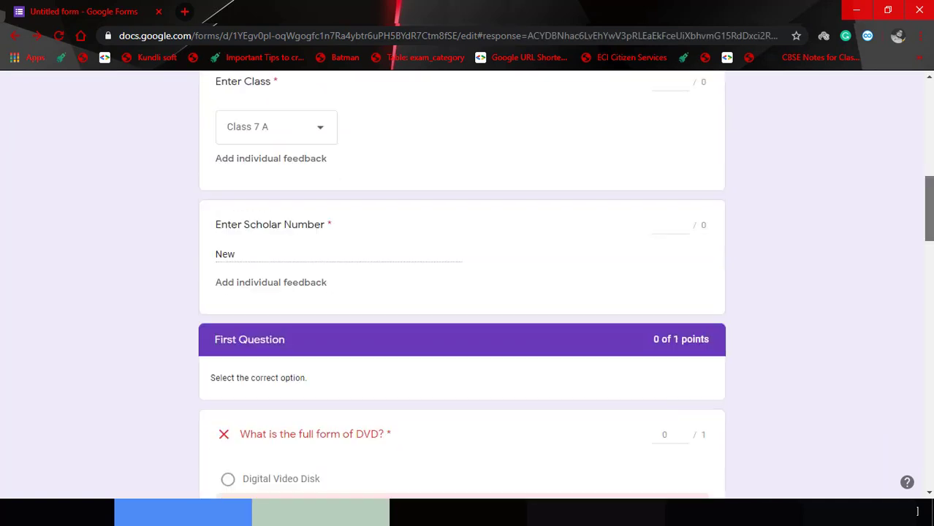
scroll(931, 373, down, 10)
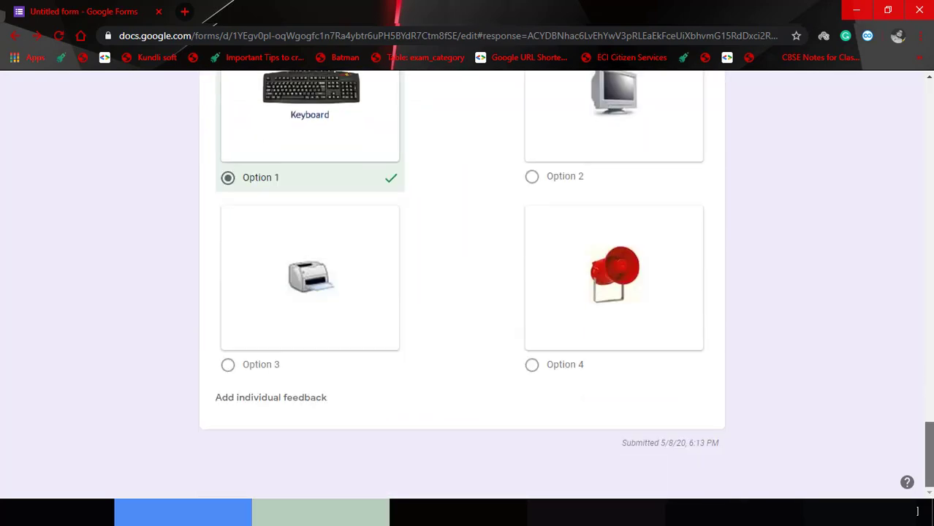
drag(930, 457, 926, 116)
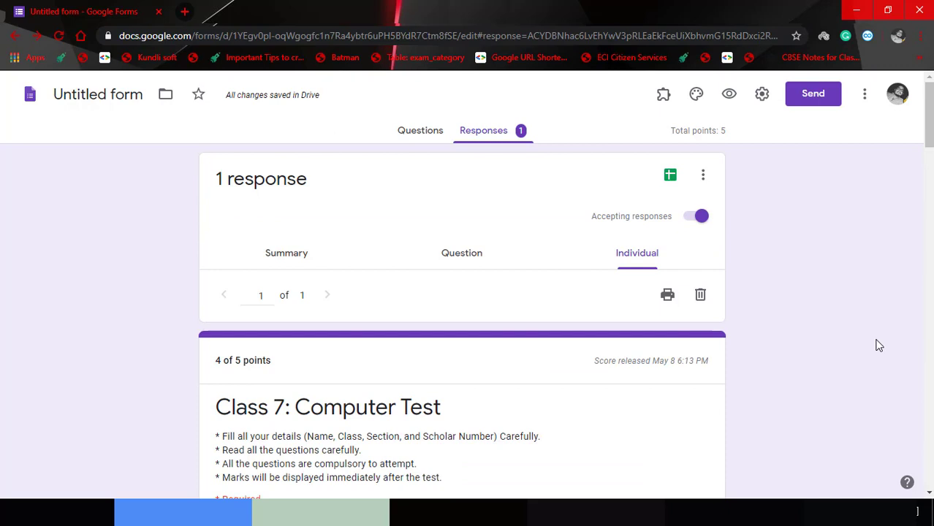
click(671, 177)
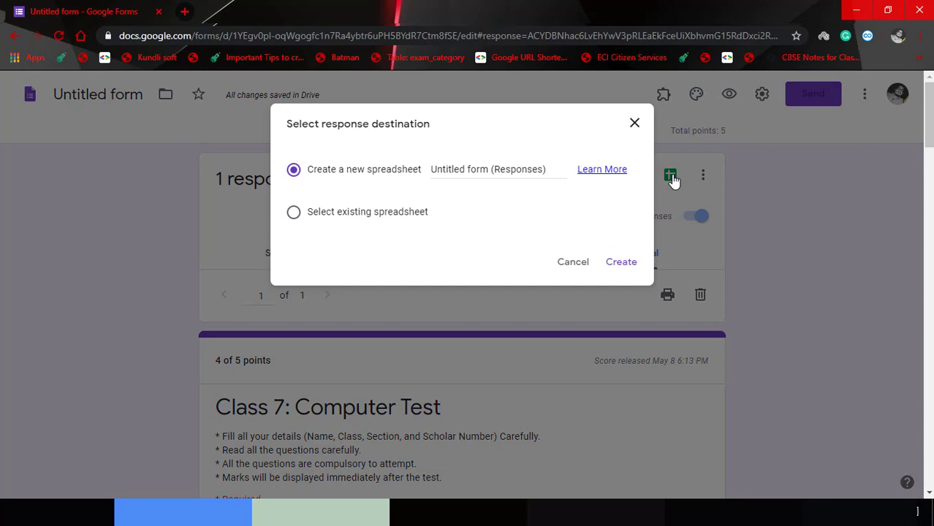
click(621, 265)
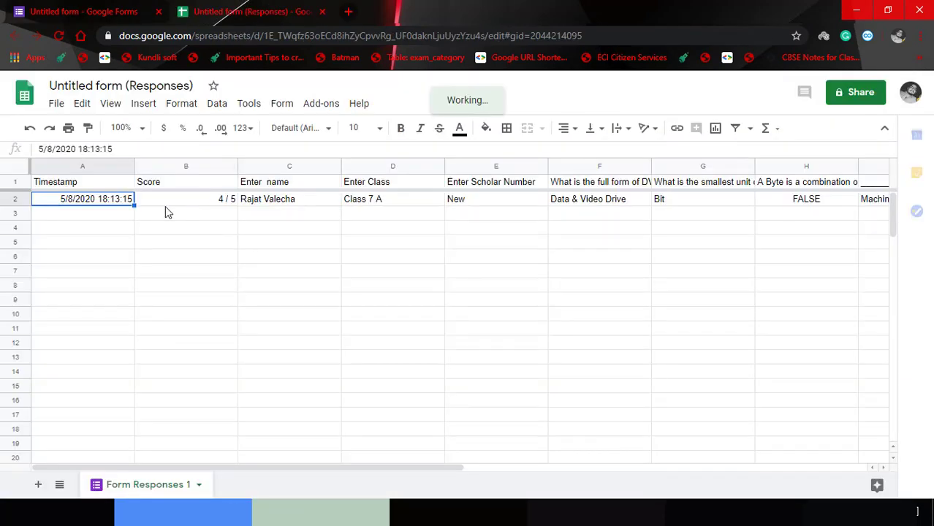
key(Right)
key(Right)
key(Right)
key(Right)
key(Right)
key(Right)
key(Right)
key(Right)
key(Right)
key(Right)
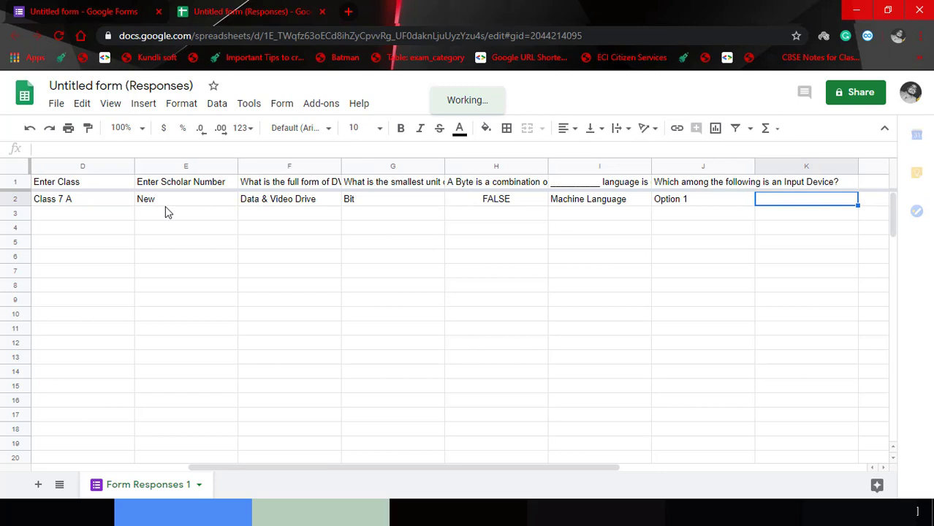
key(Right)
key(Right)
key(Left)
key(Left)
key(Left)
key(Left)
key(Left)
key(Left)
key(Left)
key(Left)
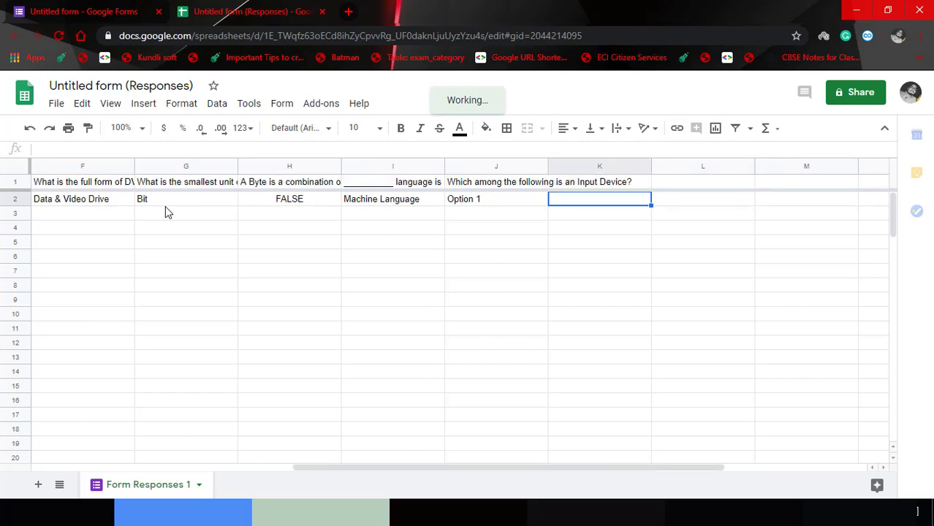
key(Left)
key(Left)
key(Left)
key(Left)
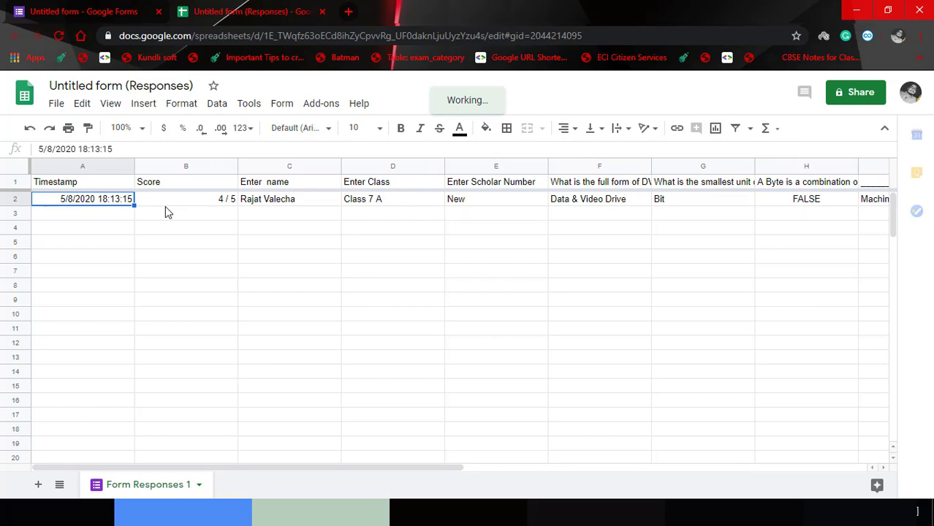
key(Right)
key(Right)
key(Right)
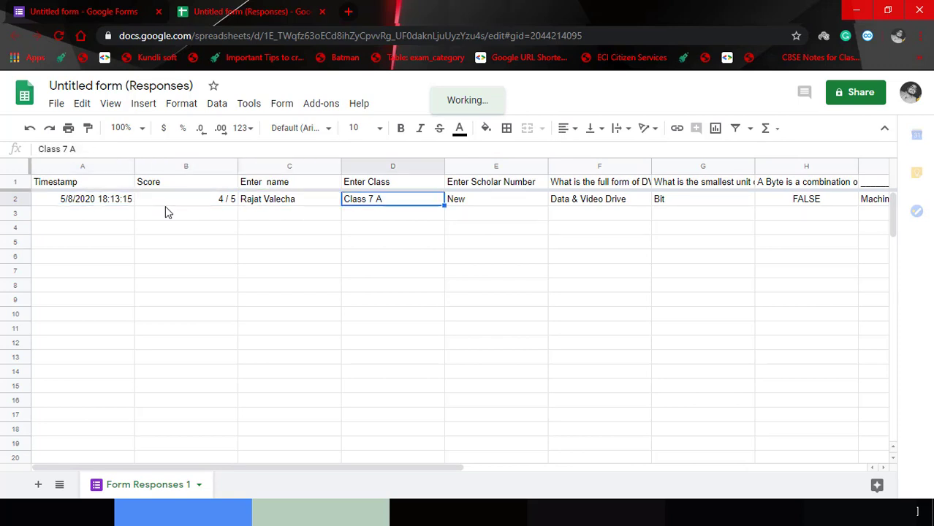
key(Right)
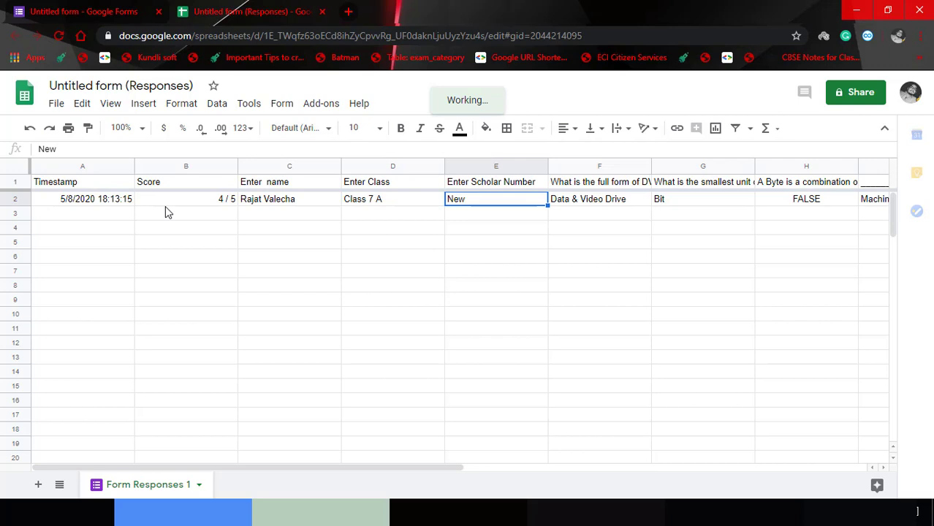
key(Right)
key(Right)
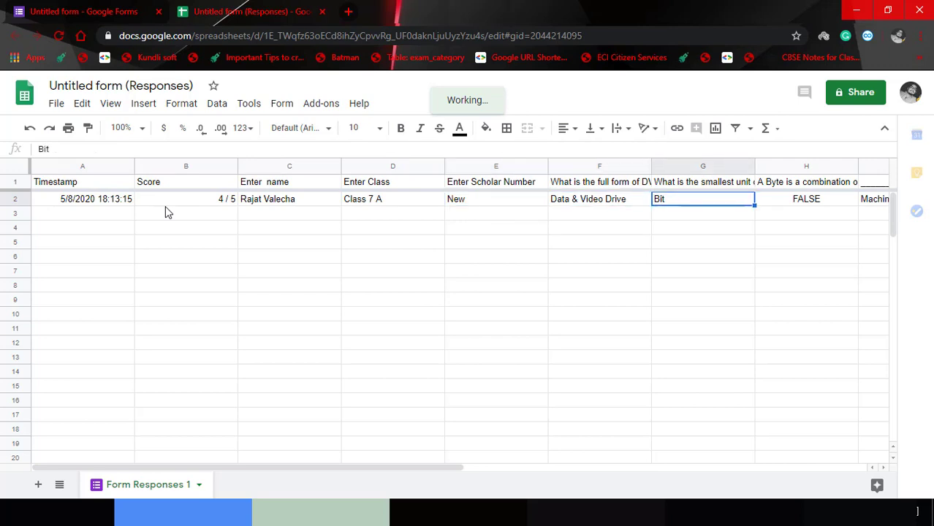